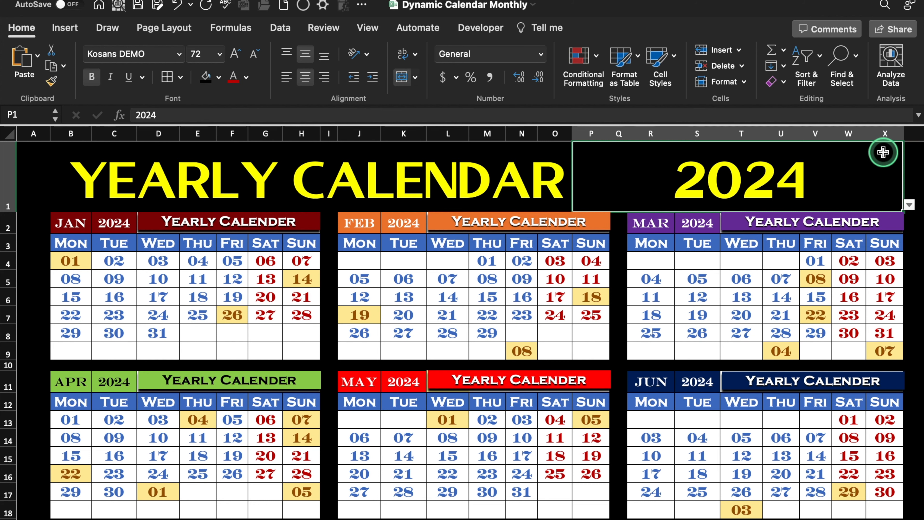
Try the year list in cell P1 of the yearly calendar with 2023, 2024 and 2025.
left_click(909, 205)
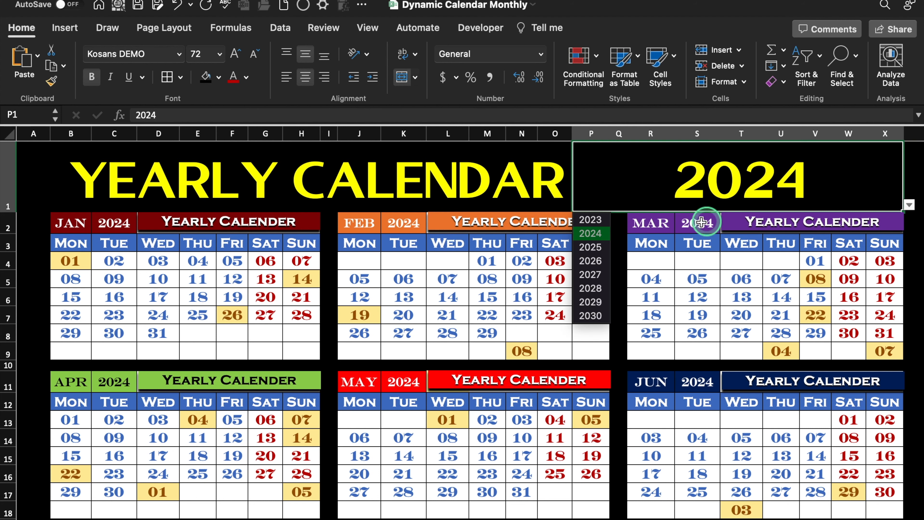
left_click(600, 220)
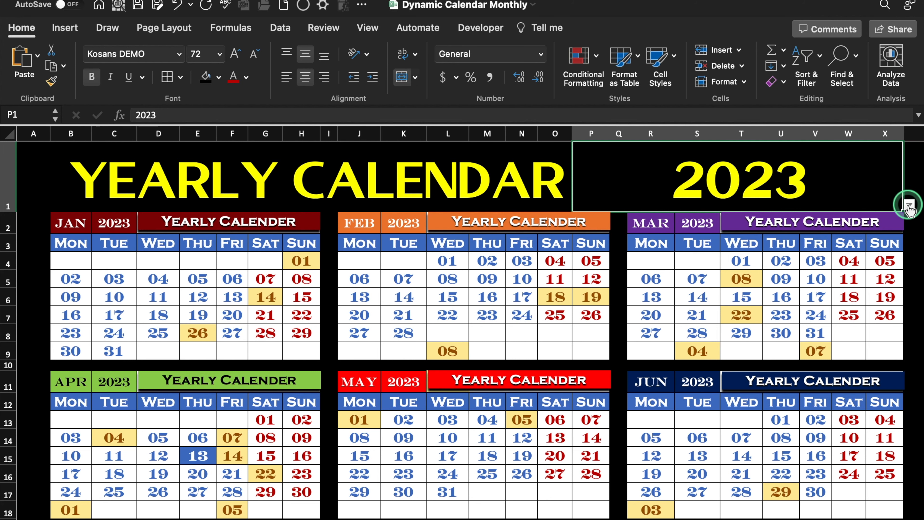
left_click(909, 205)
left_click(599, 233)
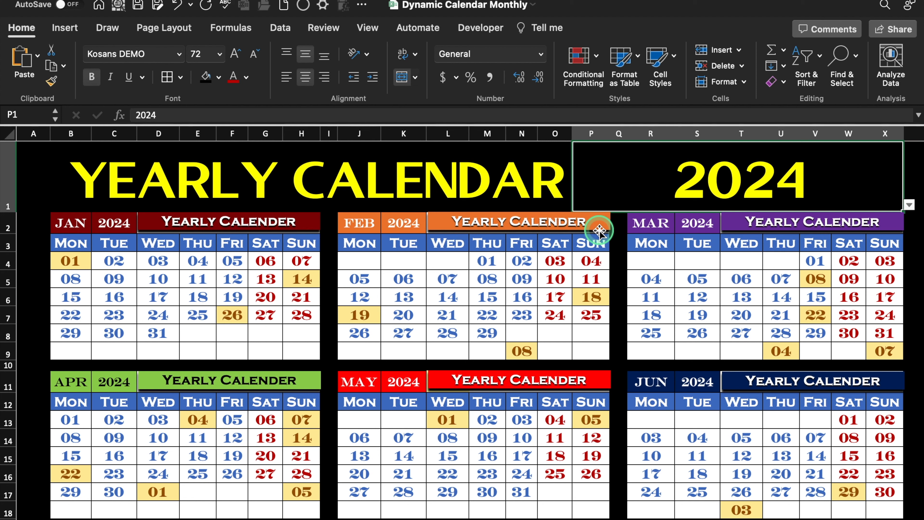
left_click(908, 205)
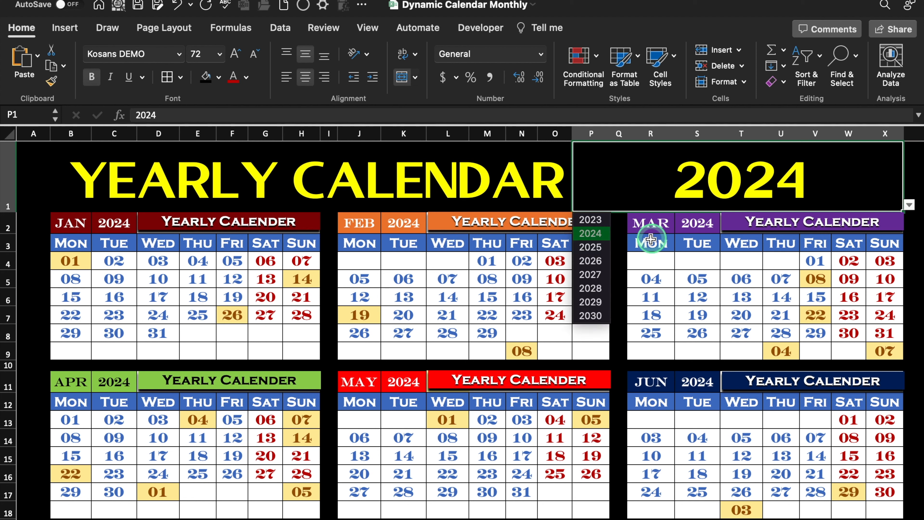
left_click(607, 248)
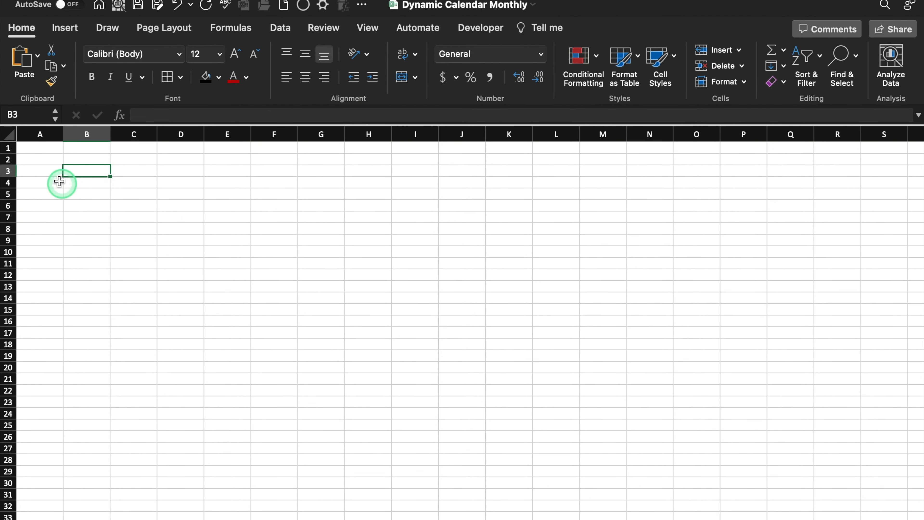
Centre all cells of the blank sheet horizontally and align them to the middle vertically.
left_click(9, 135)
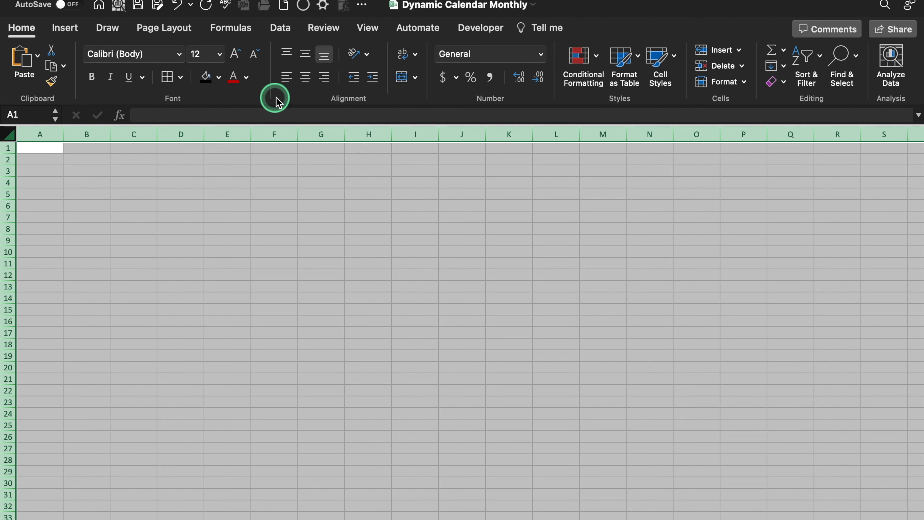
left_click(305, 77)
left_click(305, 54)
Enter Mon in cell B3 and fill the weekday series across to Sun in H3.
left_click(90, 171)
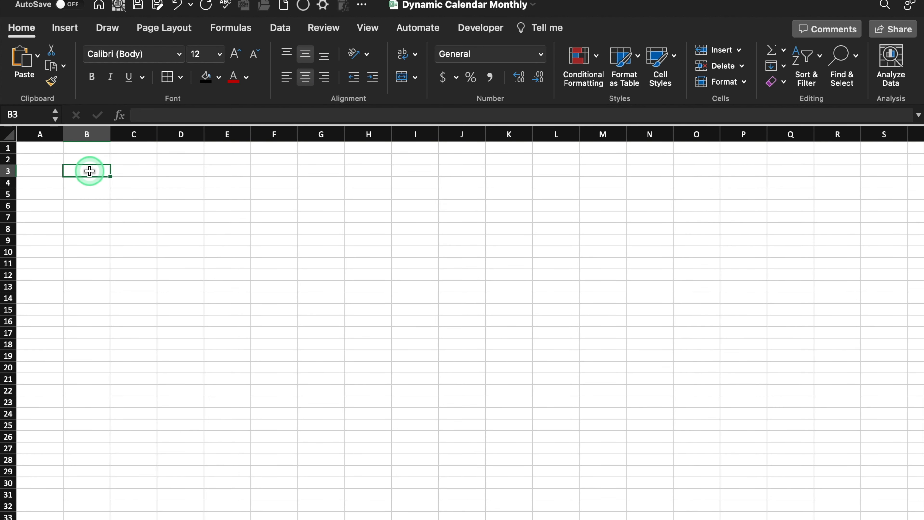
type("Mo")
left_click(129, 195)
left_click(111, 177)
left_click_drag(111, 177, 386, 191)
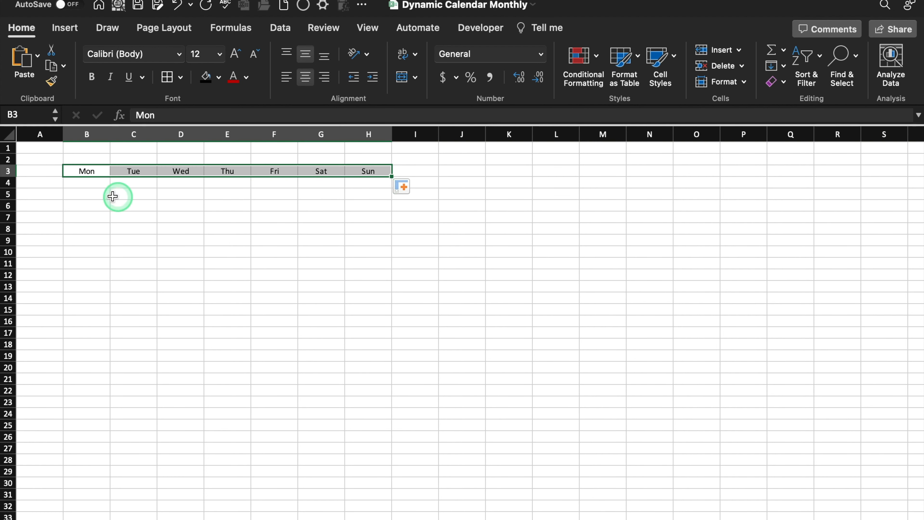
Enter the date 1/1/23 in cell B4 under Mon.
left_click(93, 181)
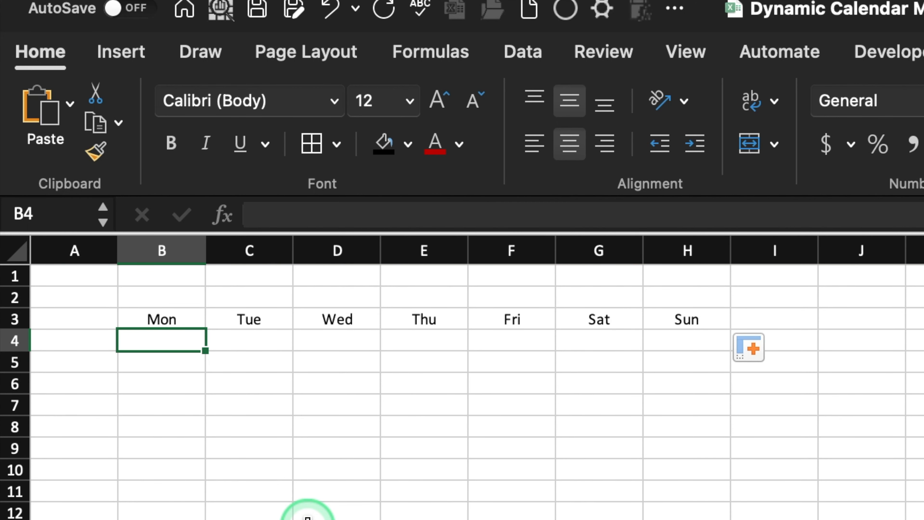
type("1/1/23")
key("Tab")
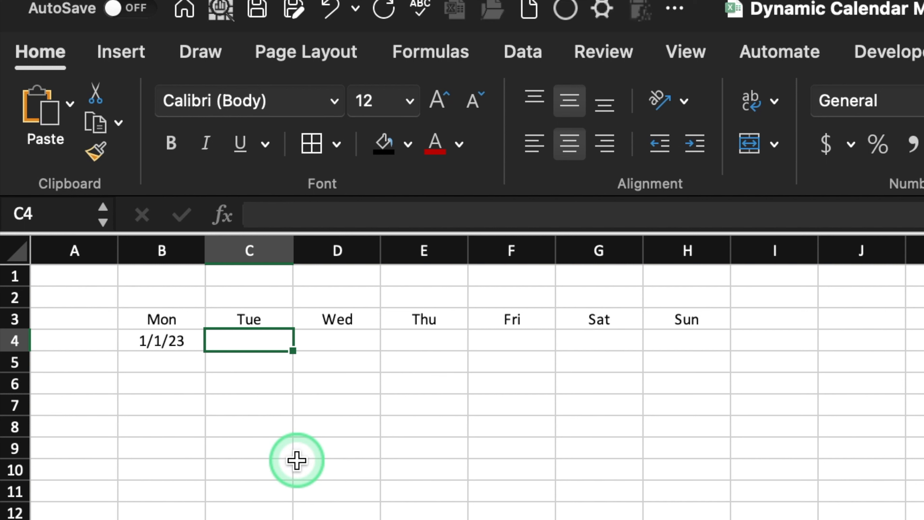
Enter =B4+1 in cell C4 and fill the formula across to column H and down to row 9.
type("=")
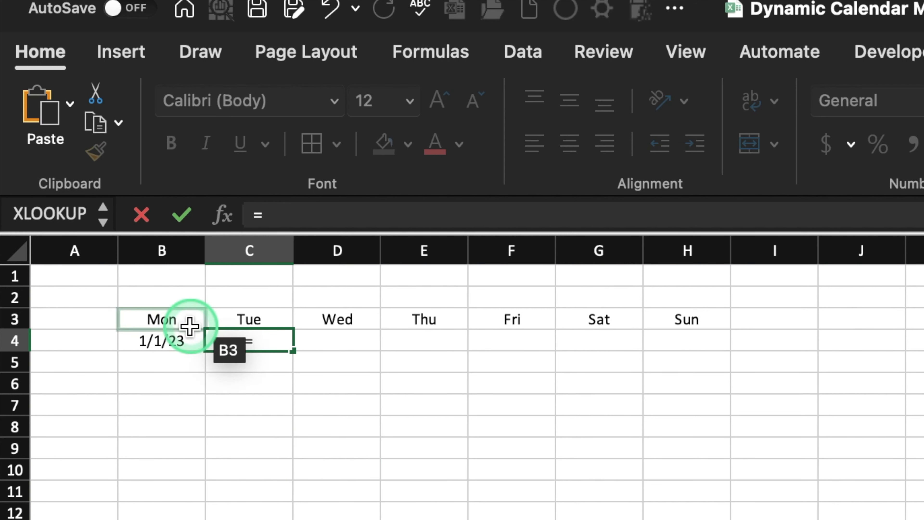
left_click(176, 341)
type("+1")
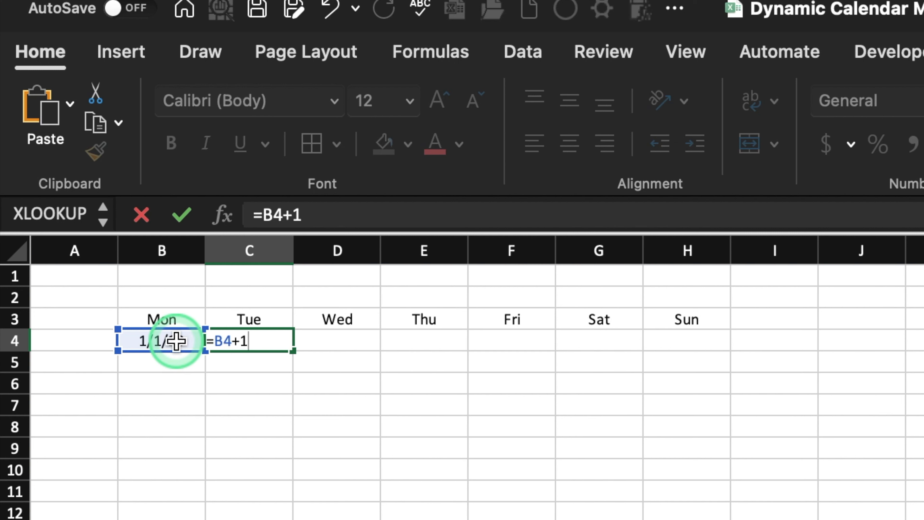
key("Return")
left_click(254, 345)
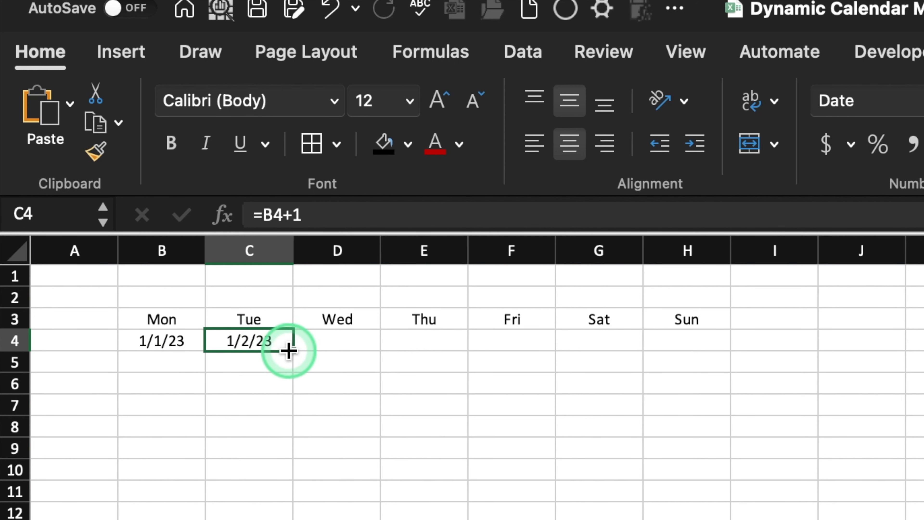
left_click_drag(290, 351, 730, 458)
Enter =H4+1 in cell B5 and fill the formula down to B9.
left_click(162, 362)
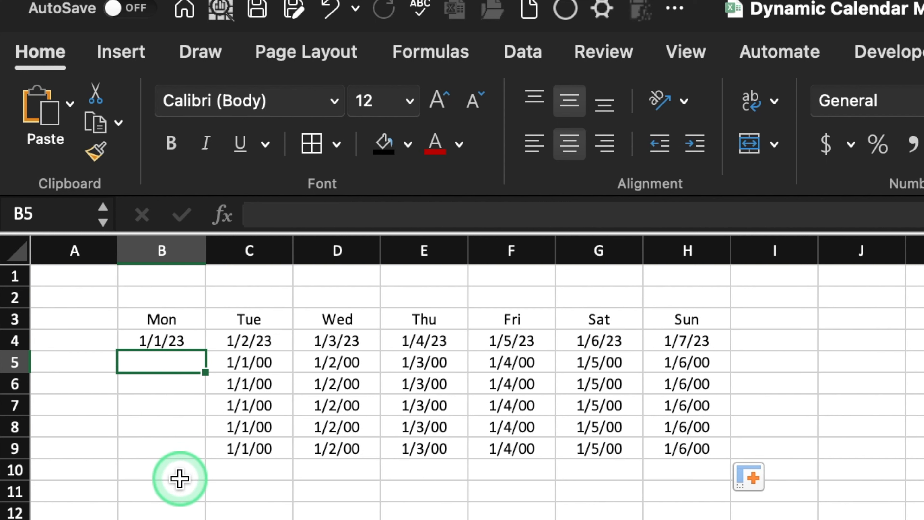
type("=")
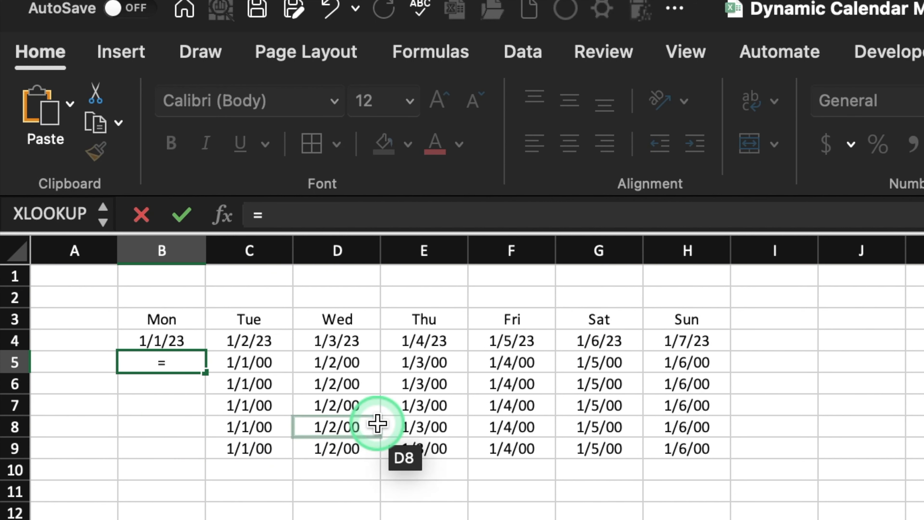
left_click(671, 348)
type("+")
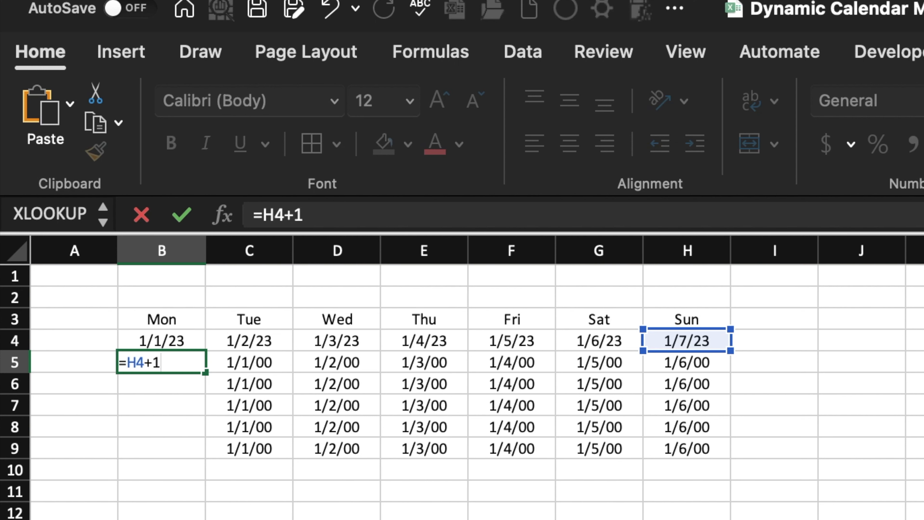
type("1")
key("Return")
left_click(198, 365)
left_click_drag(205, 372, 202, 453)
Format the dates in B4:H9 with the custom number format dd.
left_click_drag(163, 340, 695, 455)
right_click(584, 403)
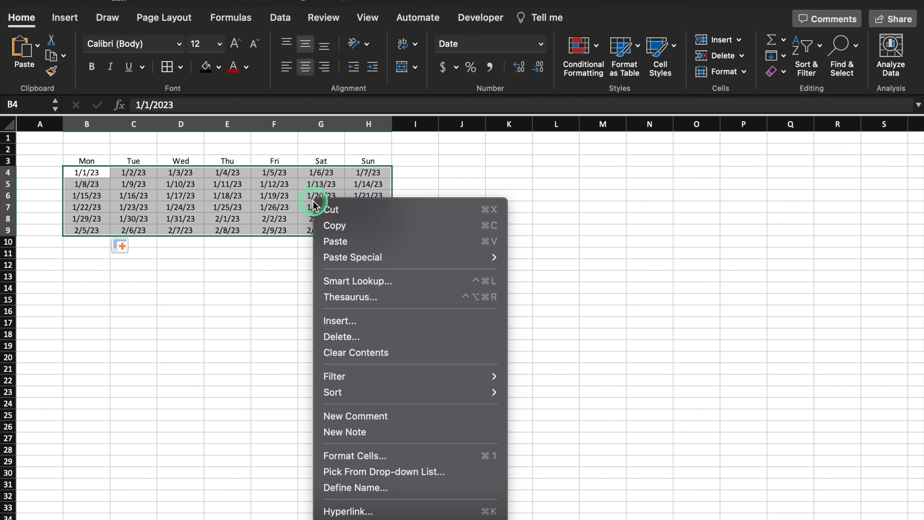
left_click(377, 456)
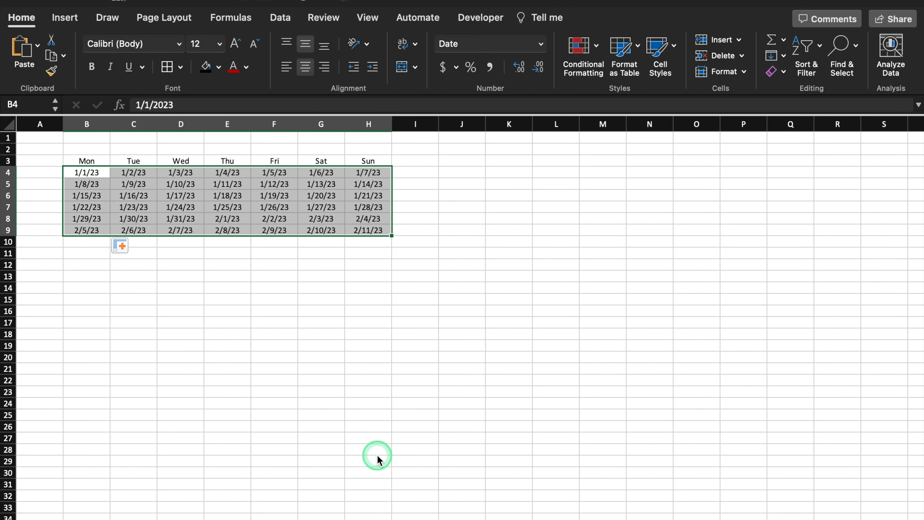
left_click(209, 348)
left_click(373, 244)
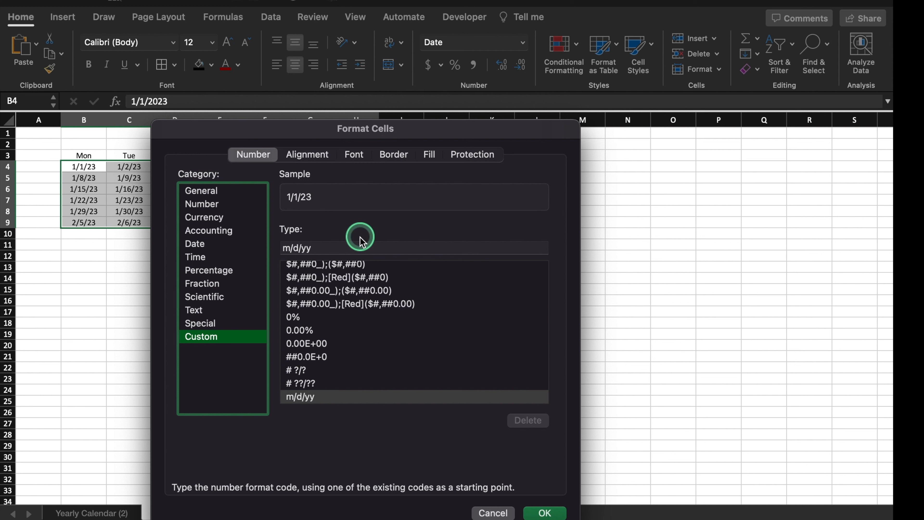
left_click_drag(357, 246, 270, 245)
key("BackSpace")
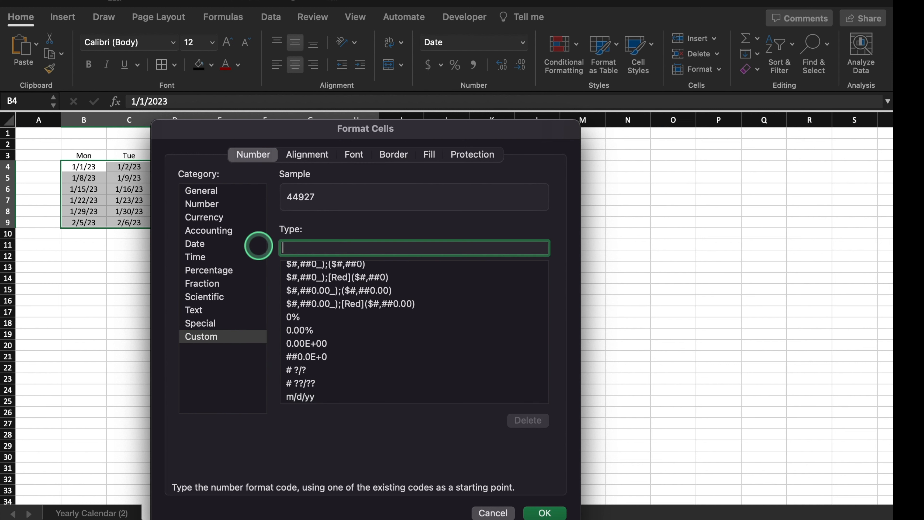
type("dd")
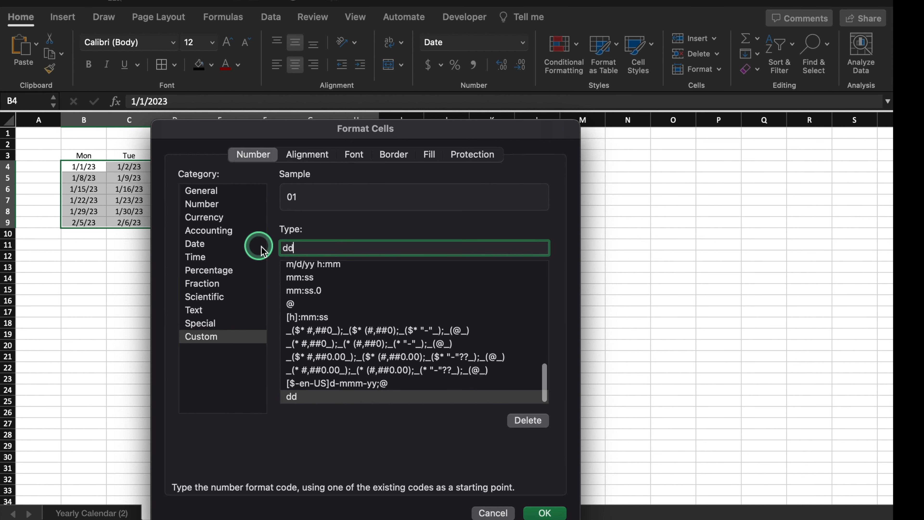
left_click(552, 513)
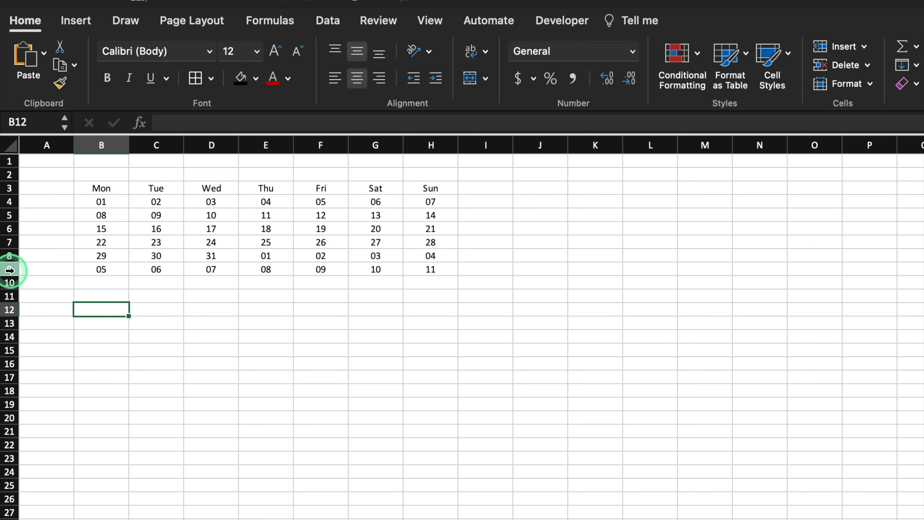
Delete row 9, the last week of the calendar grid.
left_click(8, 223)
right_click(8, 224)
left_click(43, 382)
Set the weekday headers in B3:H3 to Copperplate Gothic and the dates in B4:H8 to Engravers MT.
left_click_drag(101, 188, 426, 188)
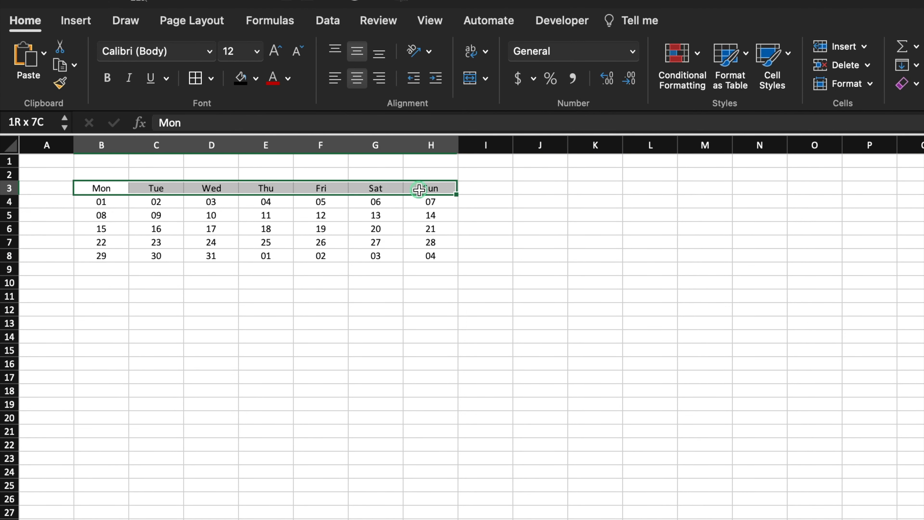
left_click(210, 52)
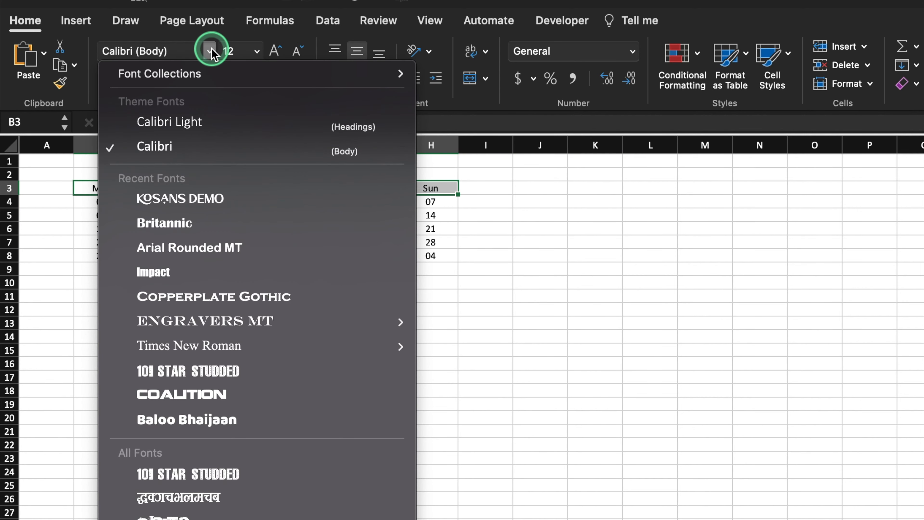
left_click(225, 303)
left_click(111, 199)
left_click_drag(111, 199, 416, 258)
left_click(210, 52)
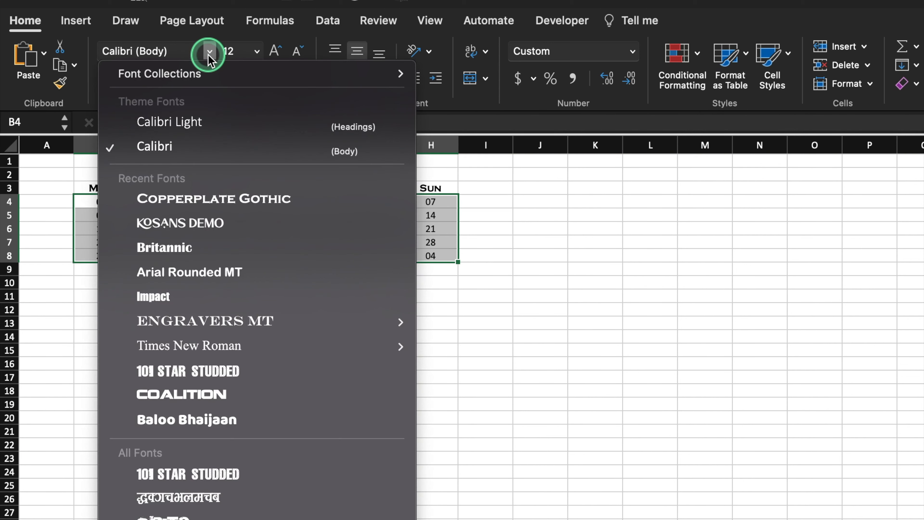
left_click(217, 331)
Give the weekday header row B3:H3 a blue fill and white text.
left_click_drag(101, 187, 427, 185)
left_click(256, 78)
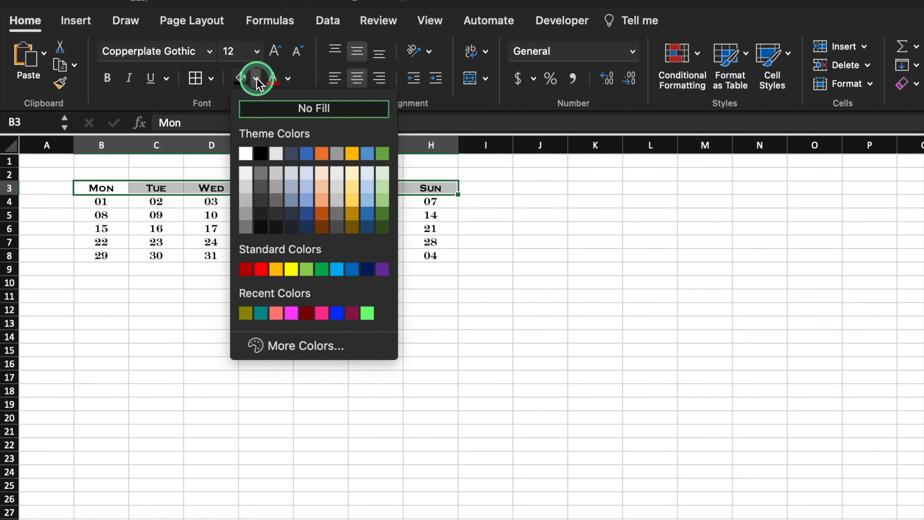
left_click(307, 153)
left_click(287, 78)
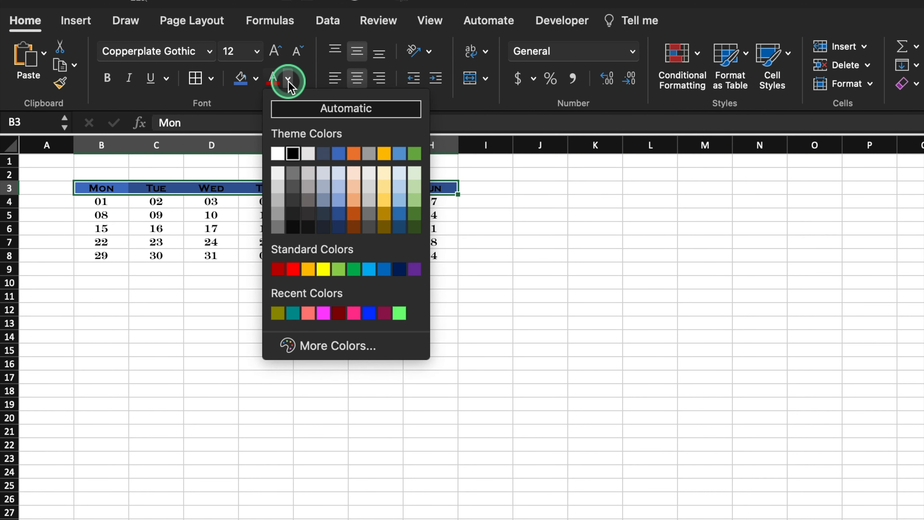
left_click(279, 152)
Colour the dates in B4:H8 blue and the Saturday and Sunday dates in G4:H8 dark red.
left_click_drag(105, 201, 407, 248)
left_click(288, 78)
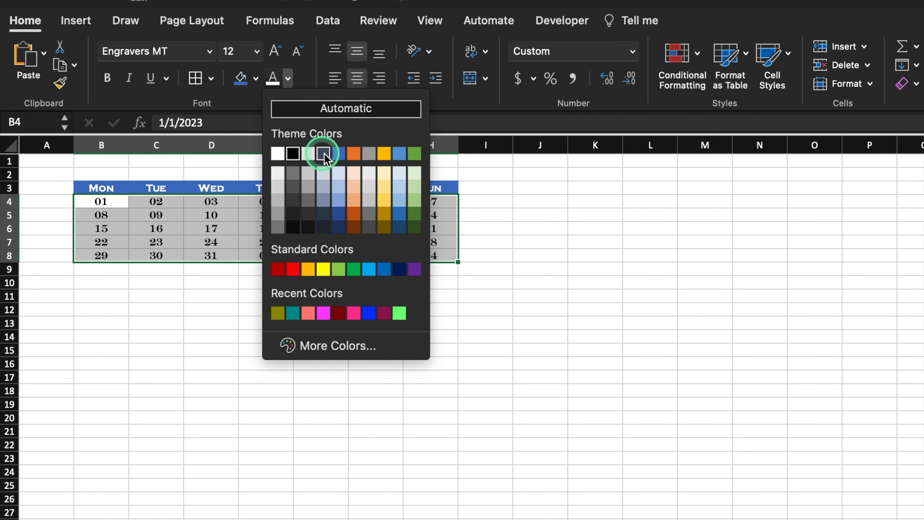
left_click(304, 150)
left_click(380, 203)
left_click_drag(381, 202, 429, 258)
left_click(301, 128)
left_click(286, 78)
left_click(281, 264)
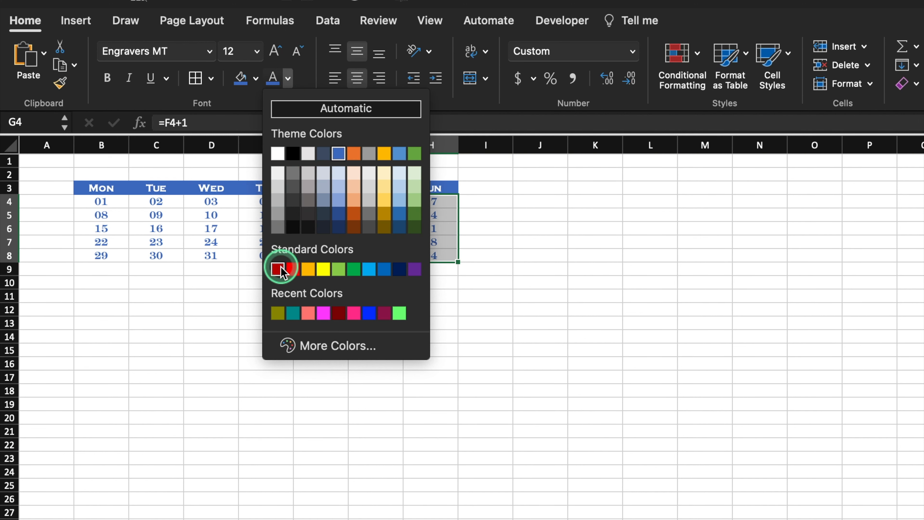
Apply borders to all cells of the calendar grid B3:H8.
left_click(319, 307)
left_click_drag(99, 186, 424, 257)
left_click(194, 85)
Give cell B2 a list validation with source Jan,Feb,Mar,Apr,May,Jun,Jul,Aug,Sept,Oct,Nov,Dec and choose Jan.
left_click(100, 174)
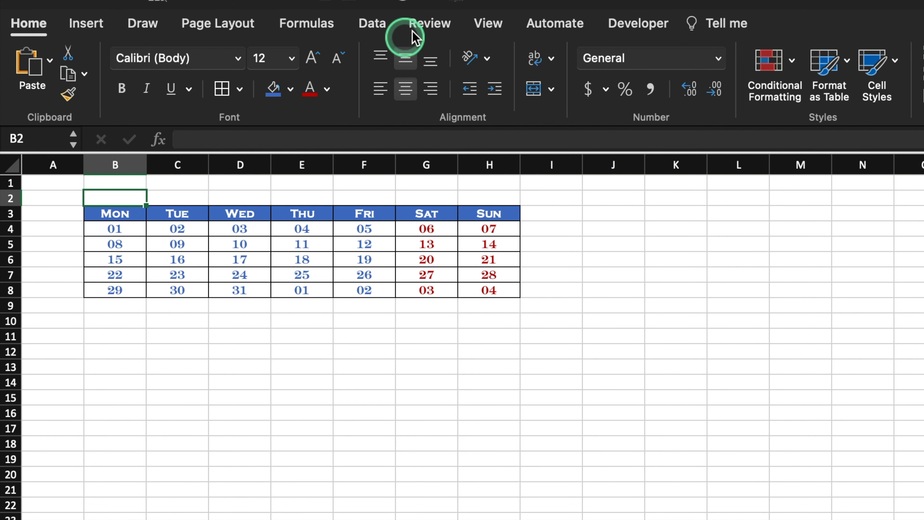
left_click(372, 23)
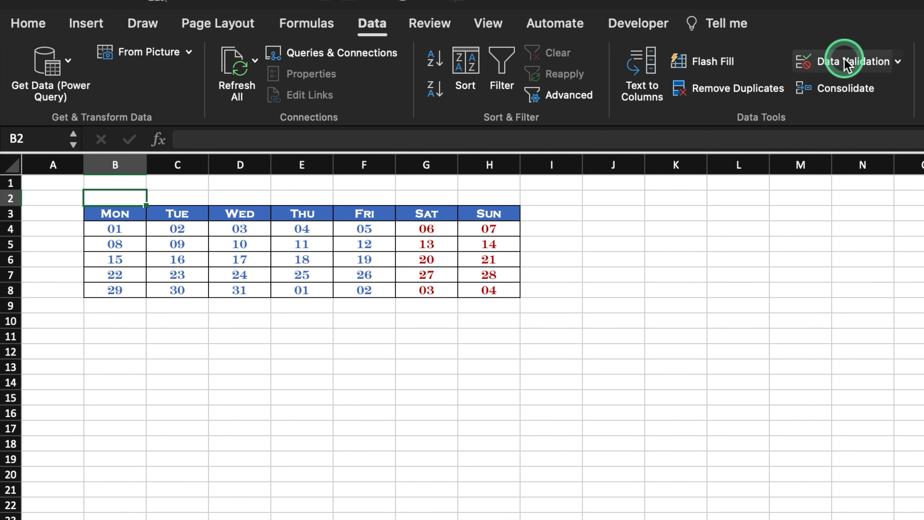
left_click(843, 61)
left_click(609, 196)
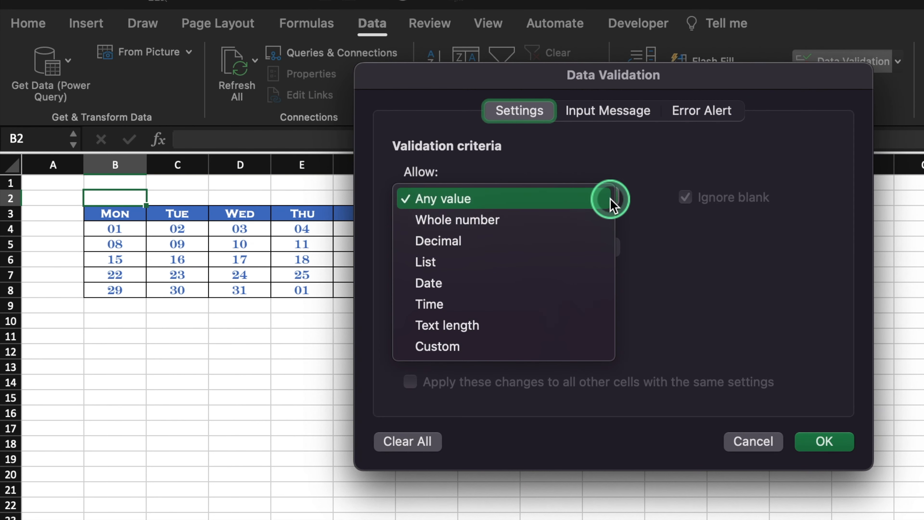
left_click(543, 275)
left_click(511, 299)
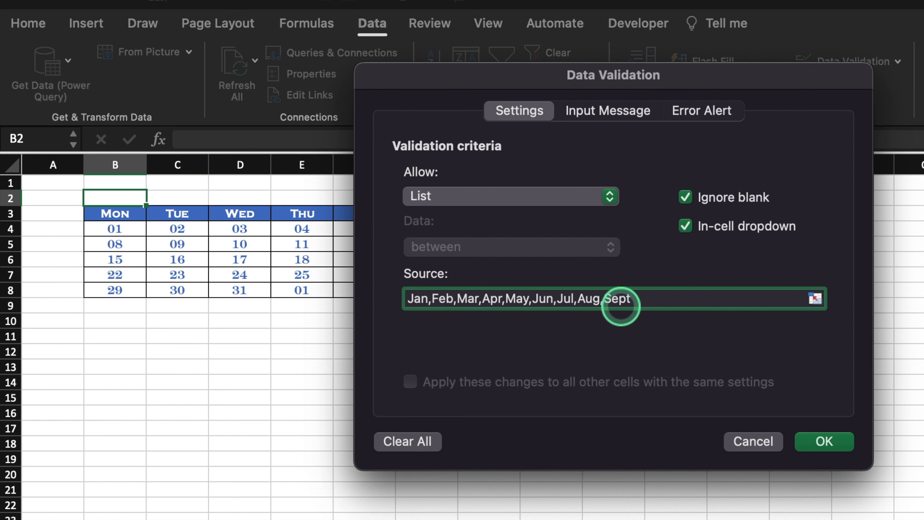
type("Oct,Nov,Dec")
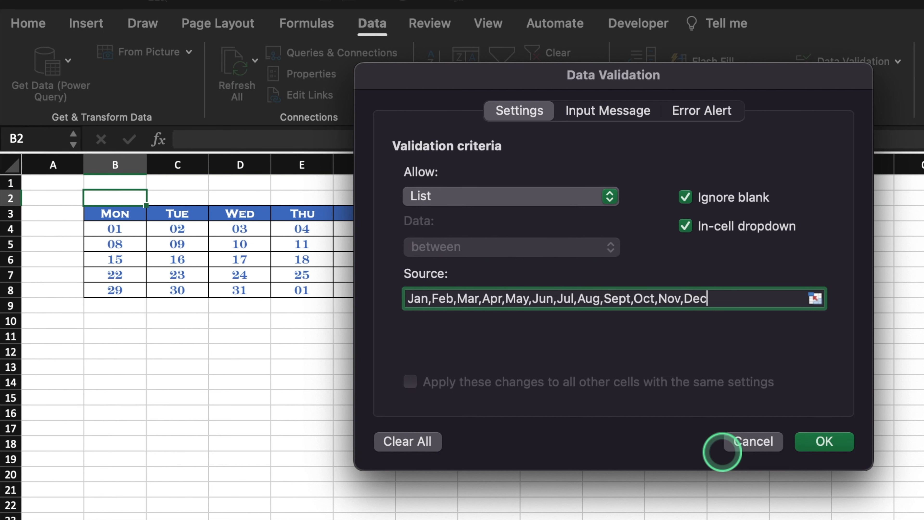
left_click(823, 441)
left_click(154, 198)
left_click(105, 212)
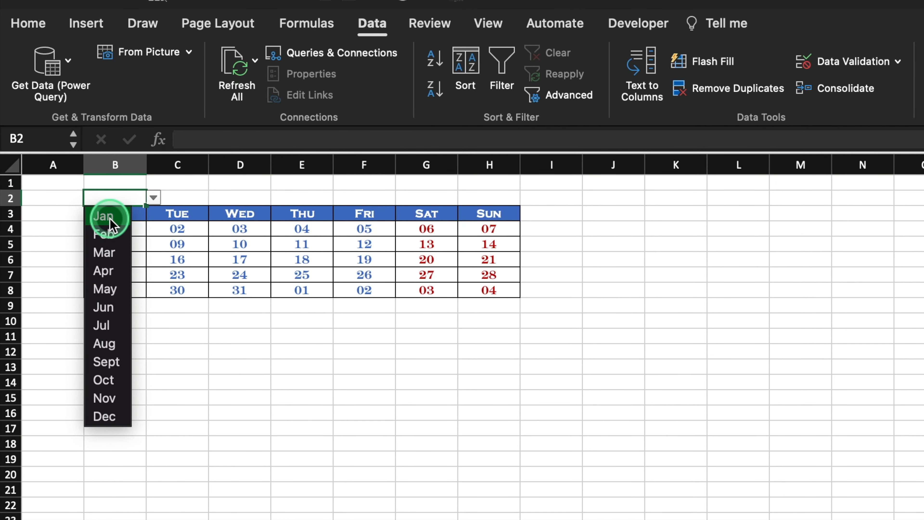
Enter the year 2023 in cell C2 beside the month.
left_click(191, 198)
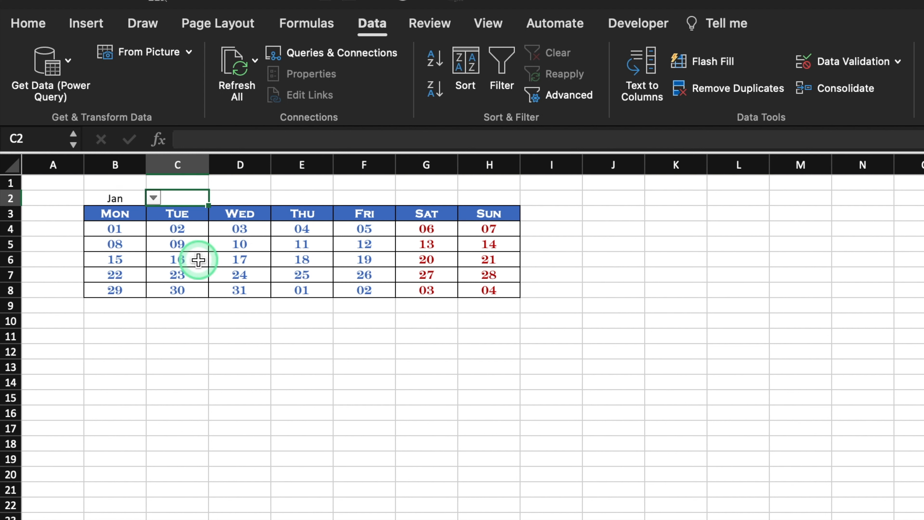
type("202")
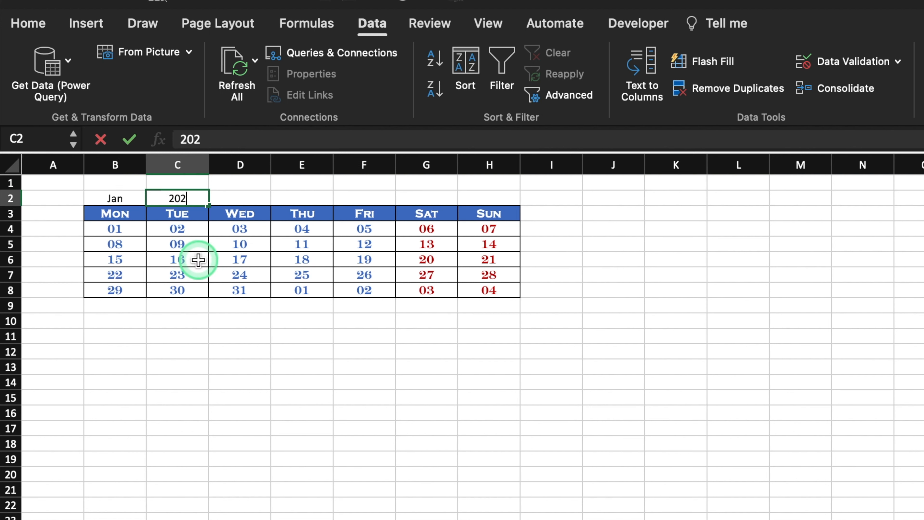
type("3")
left_click(275, 333)
Enter the formula =DATEVALUE("1"&B2&C2) in cell D2 to build the first date of the chosen month.
left_click(252, 194)
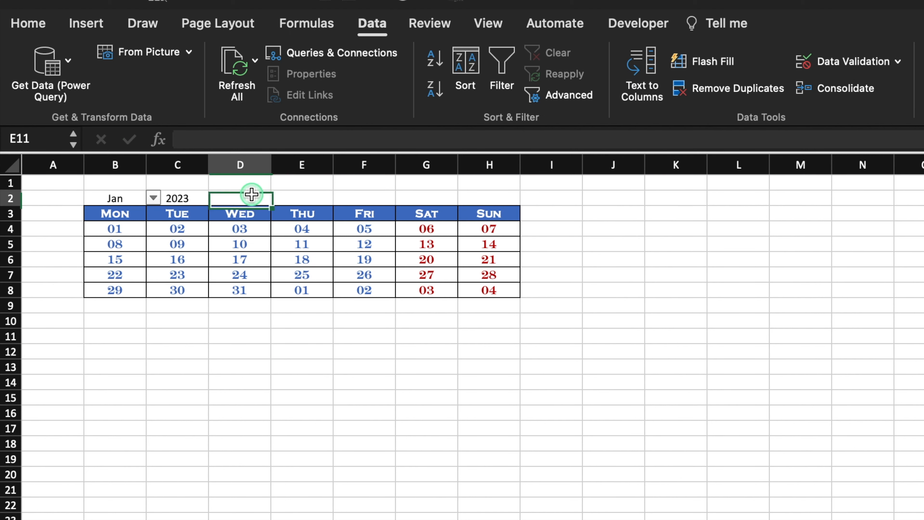
left_click_drag(800, 519, 822, 519)
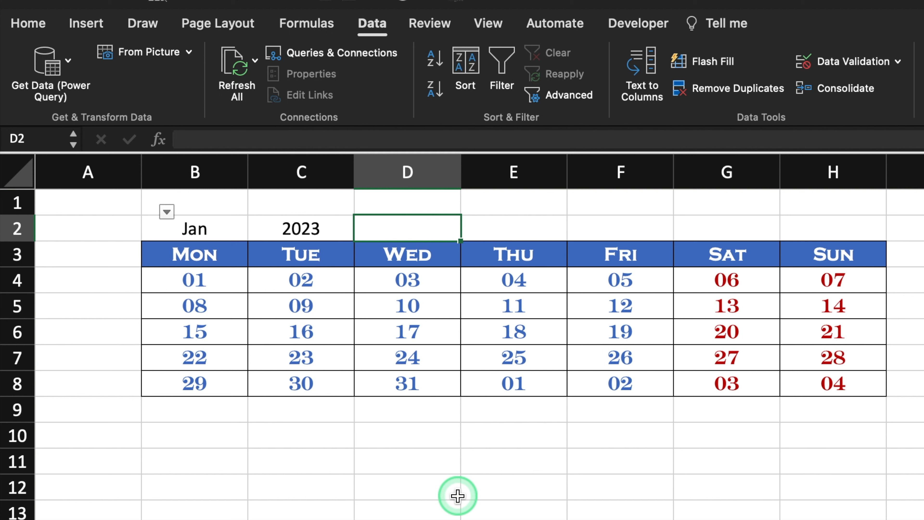
type("=date")
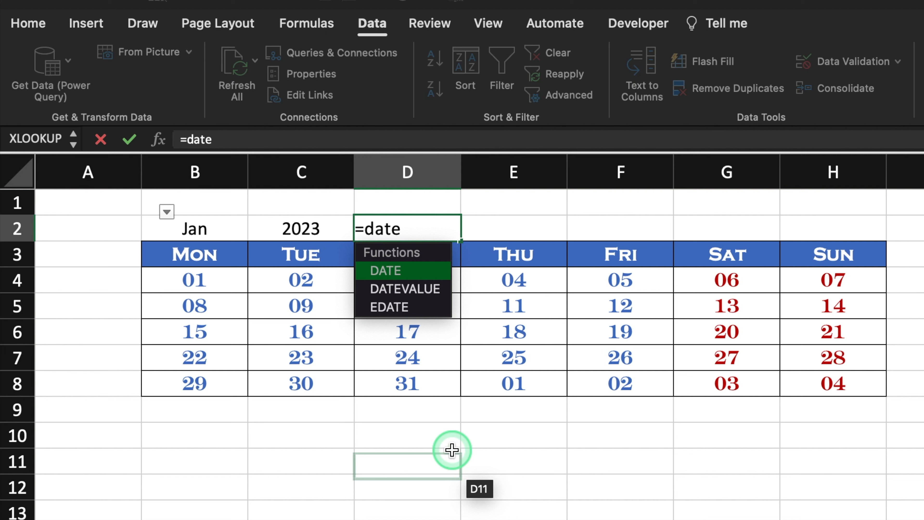
double_click(423, 289)
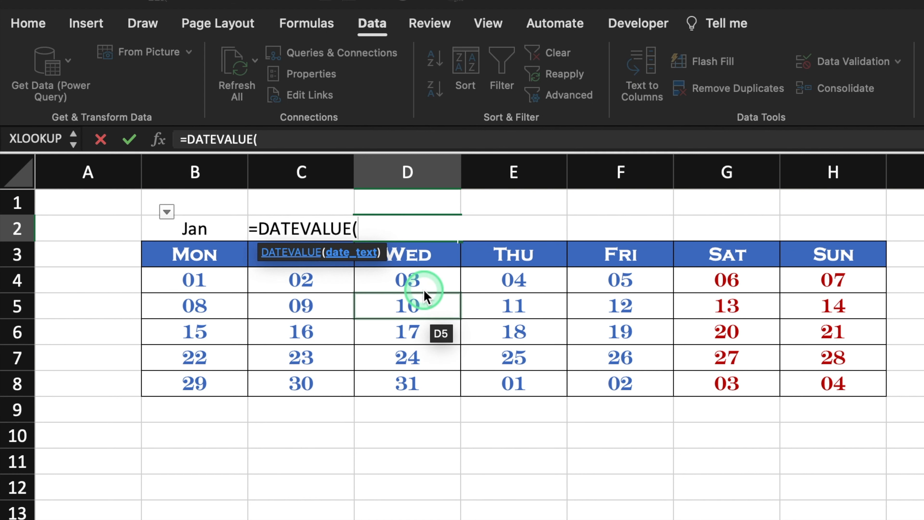
type("\"1\"&")
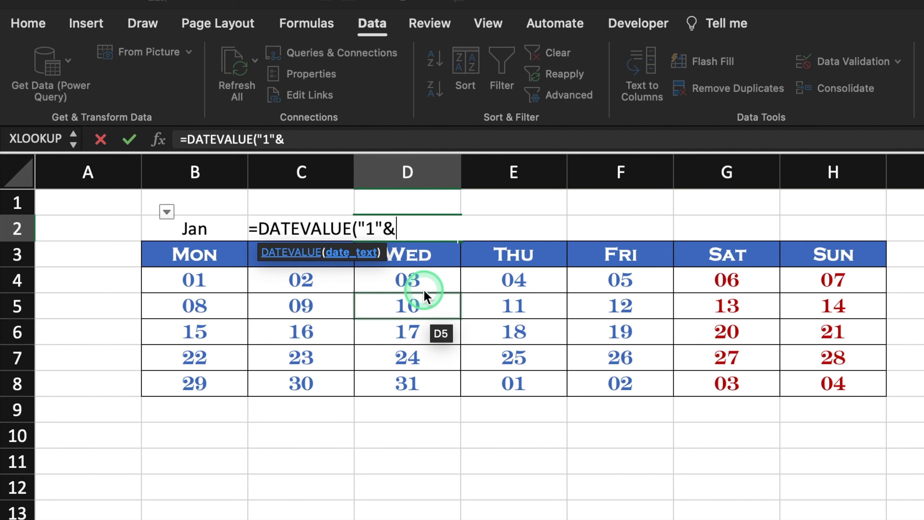
left_click(204, 229)
type("&")
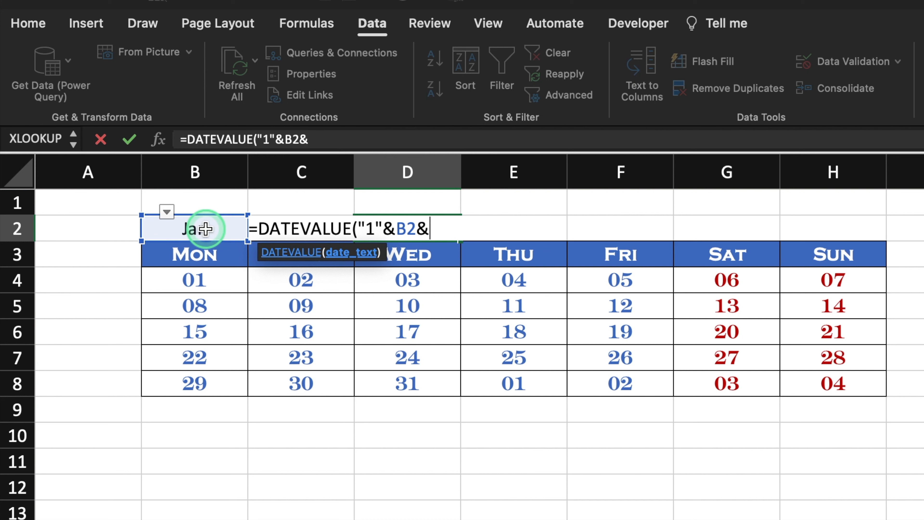
left_click(205, 229)
key("Right")
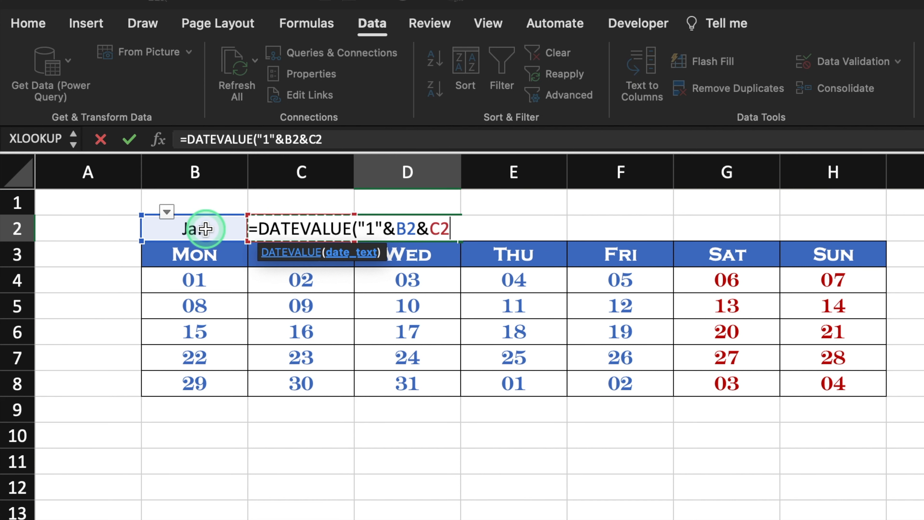
type(")")
key("Return")
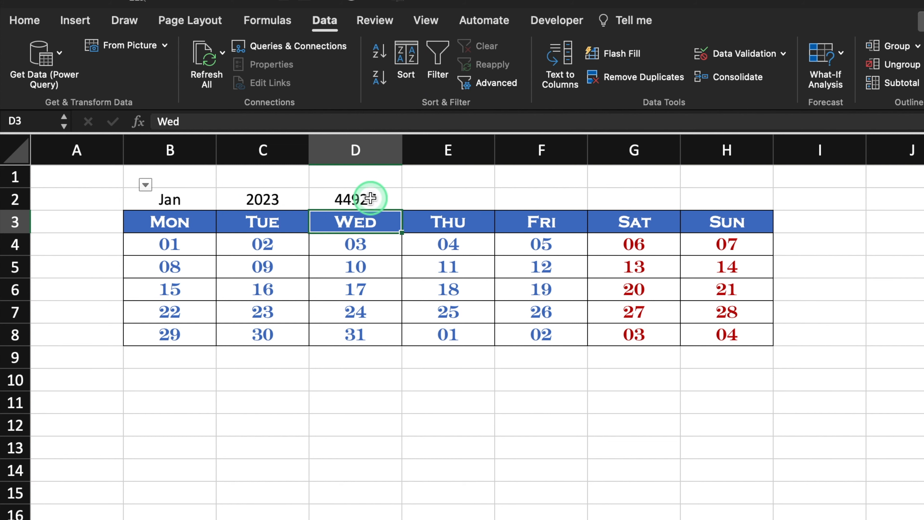
Format cell D2 as a date of the type 14-Mar-12.
left_click(371, 197)
right_click(371, 197)
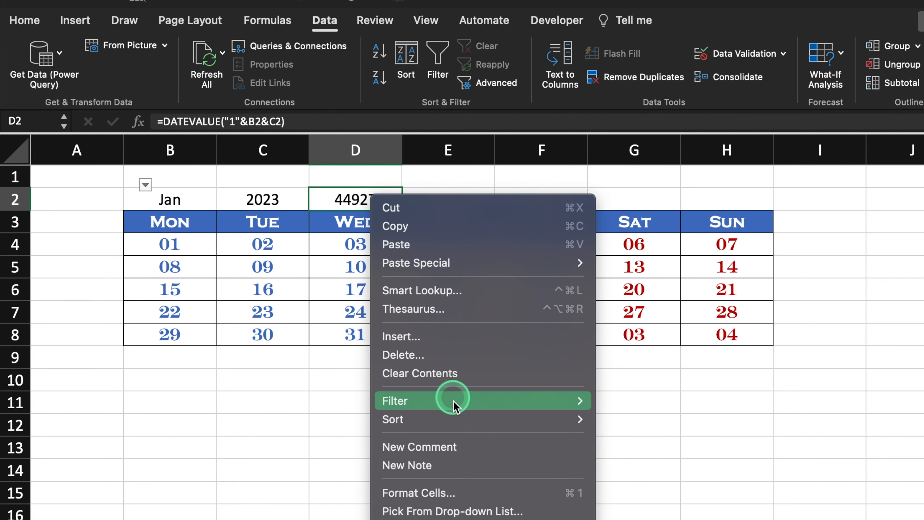
left_click(471, 492)
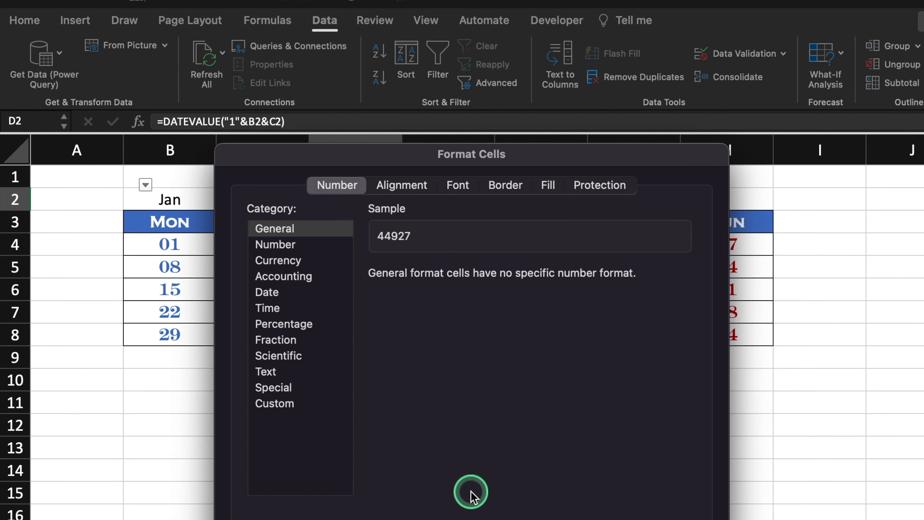
left_click(268, 293)
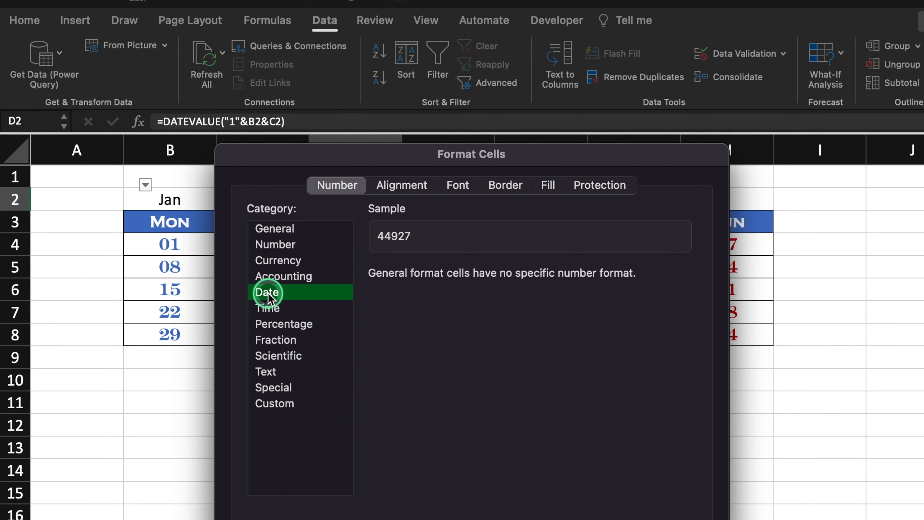
left_click(417, 407)
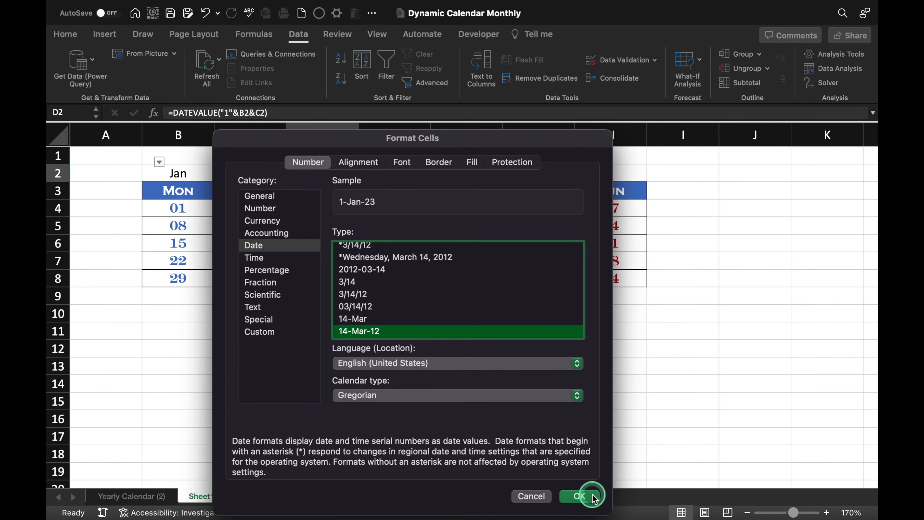
left_click(693, 519)
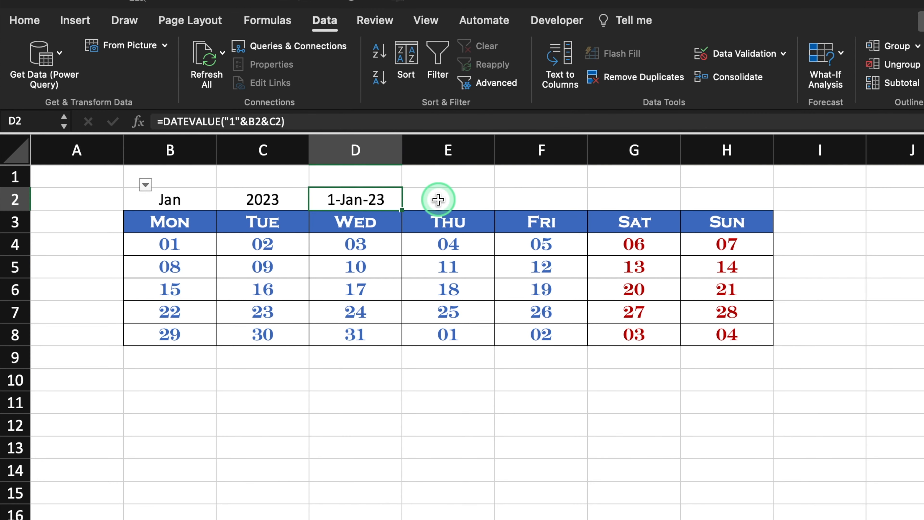
Enter the formula =WEEKDAY($D$2,3) in cell E2, numbering the weekdays 0 (Monday) through 6 (Sunday).
left_click(438, 199)
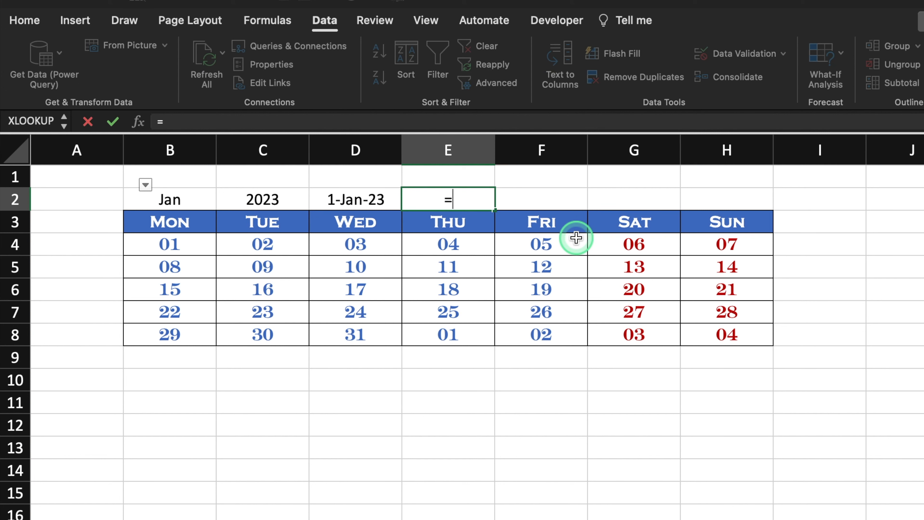
type("w")
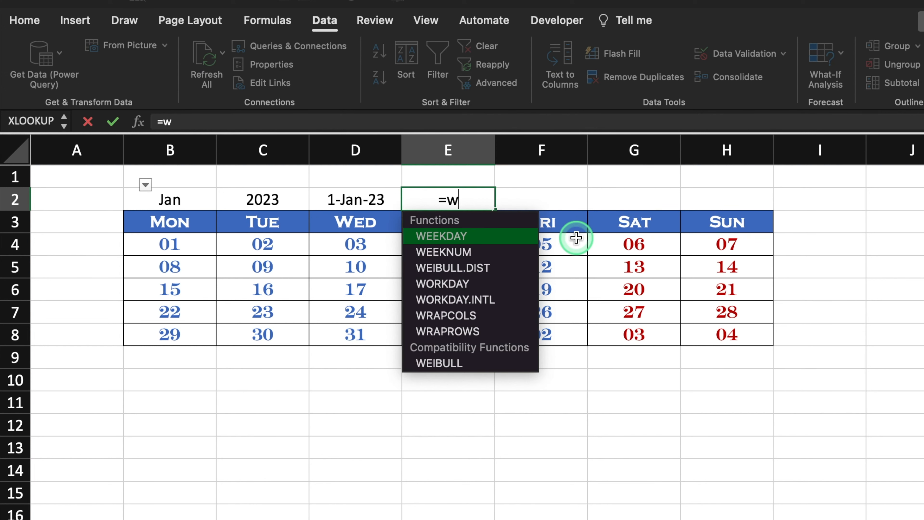
double_click(500, 238)
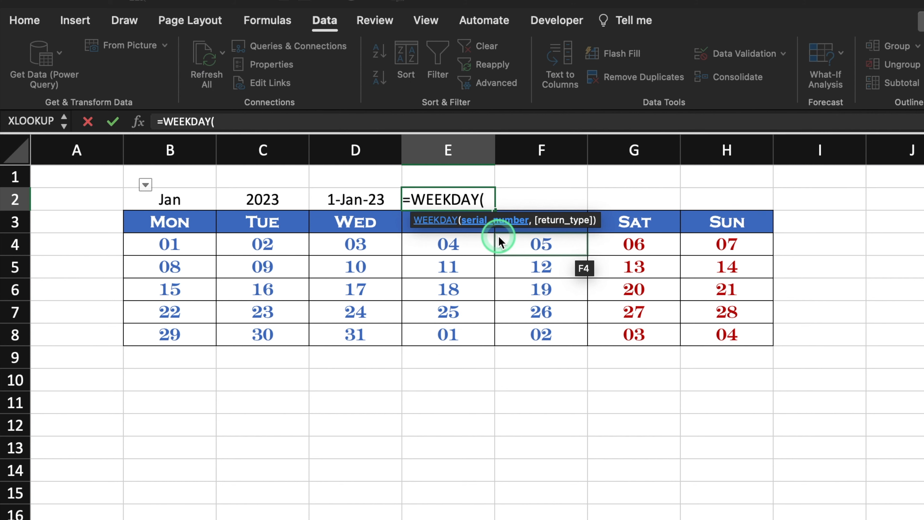
left_click(366, 201)
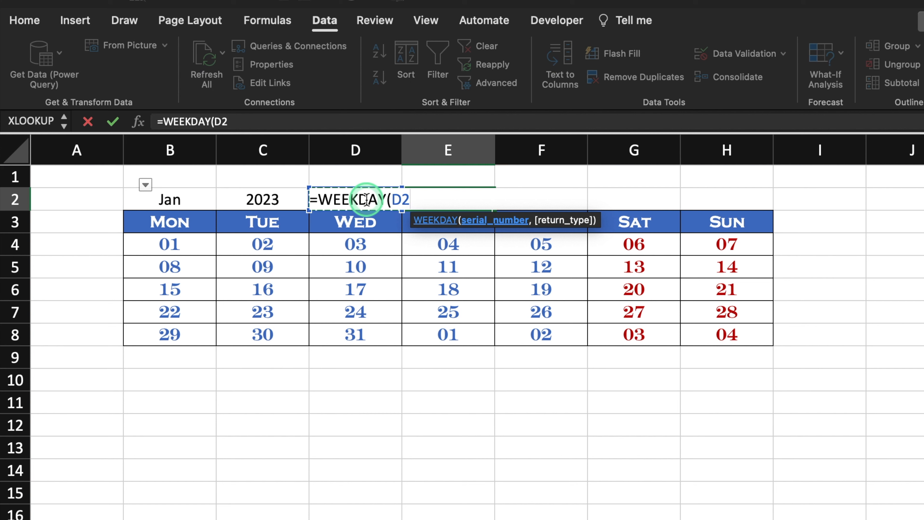
key("F4")
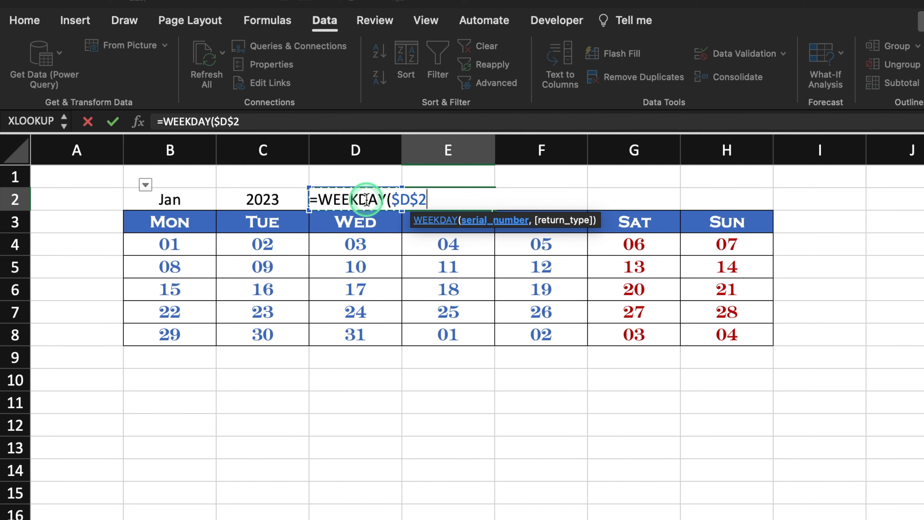
type(",")
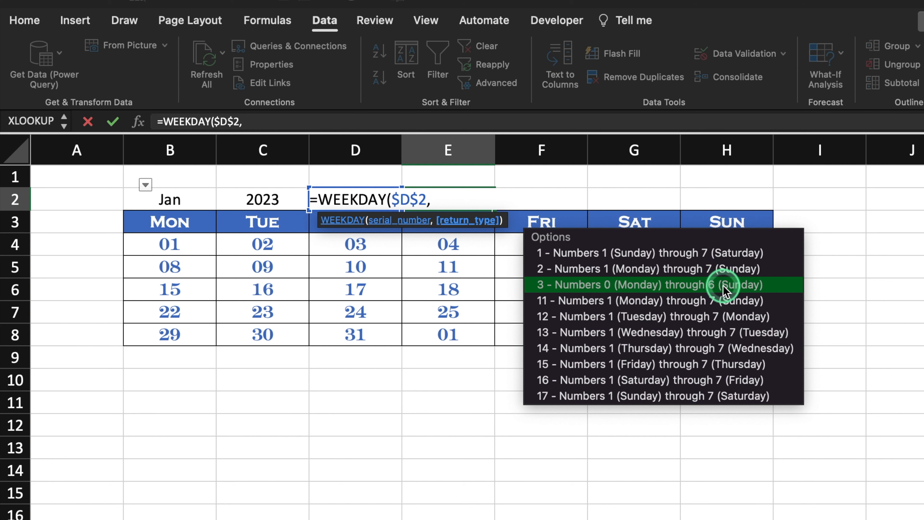
double_click(643, 287)
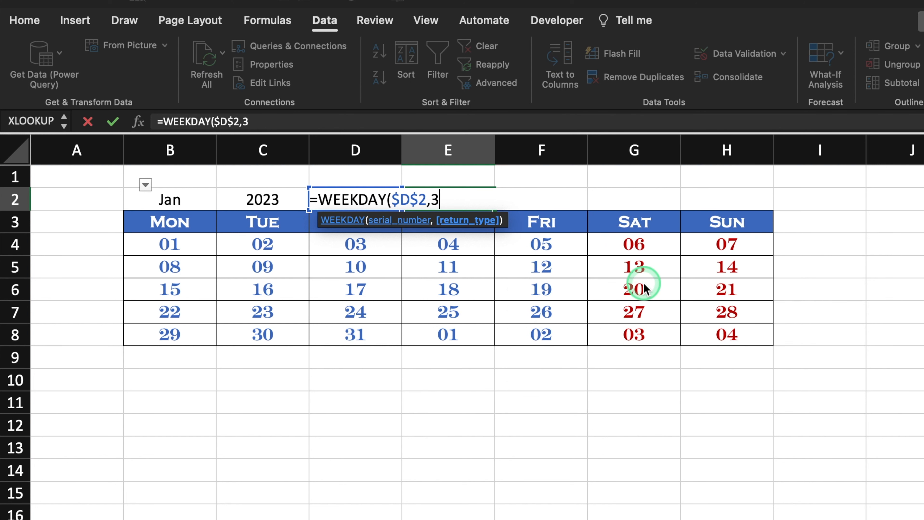
type(")")
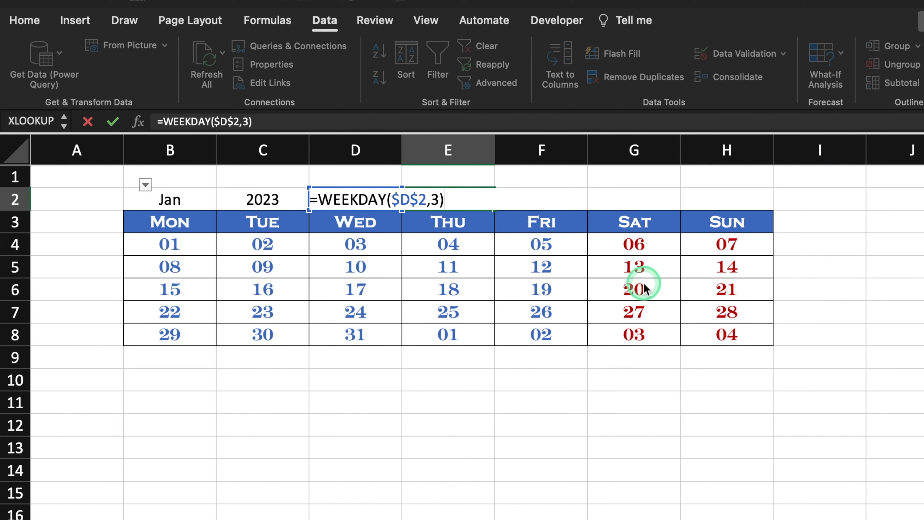
key("Return")
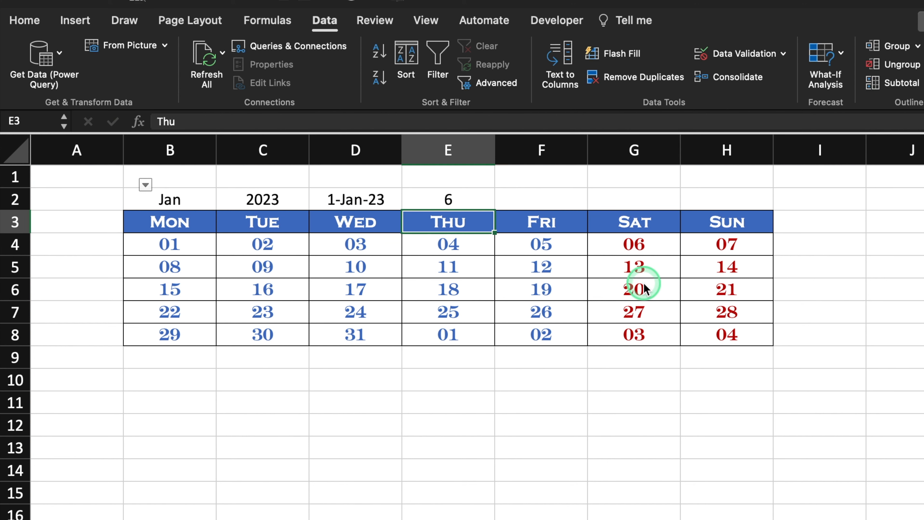
Replace the first calendar date in cell B4 with the formula =D2-E2.
left_click(180, 244)
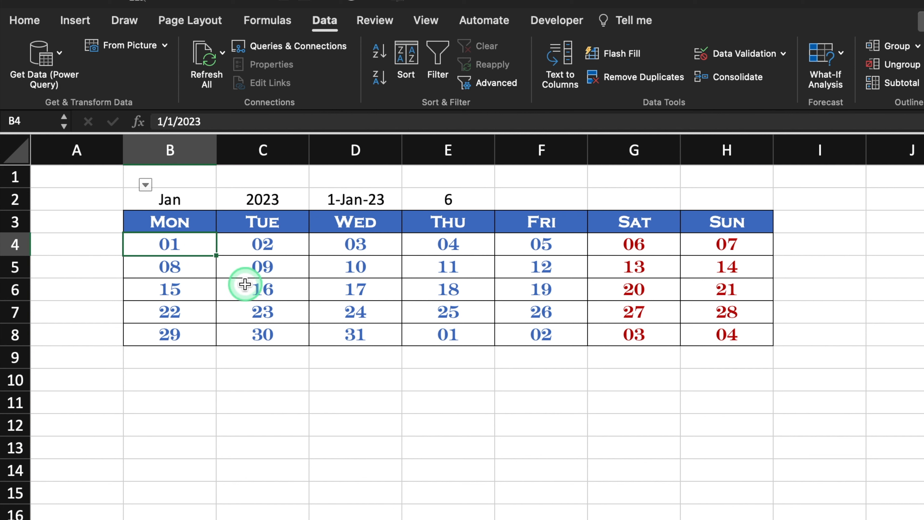
type("=")
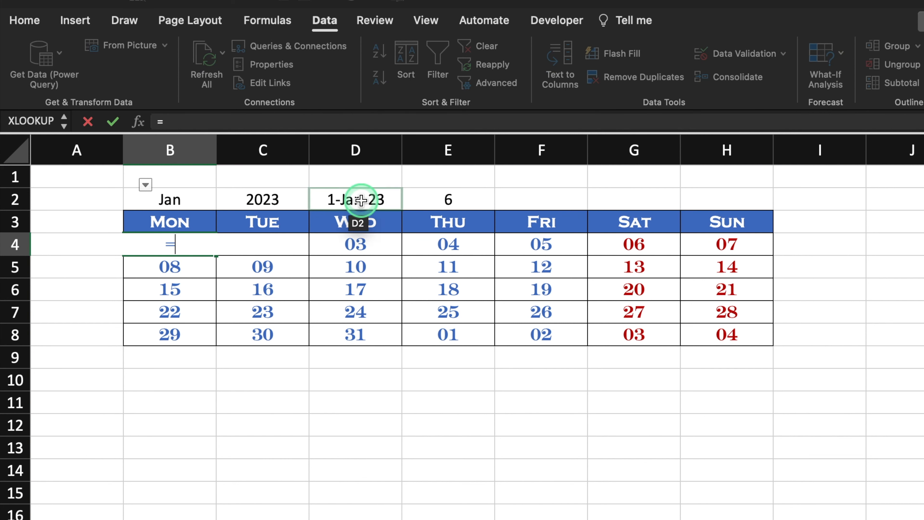
left_click(361, 200)
type("-")
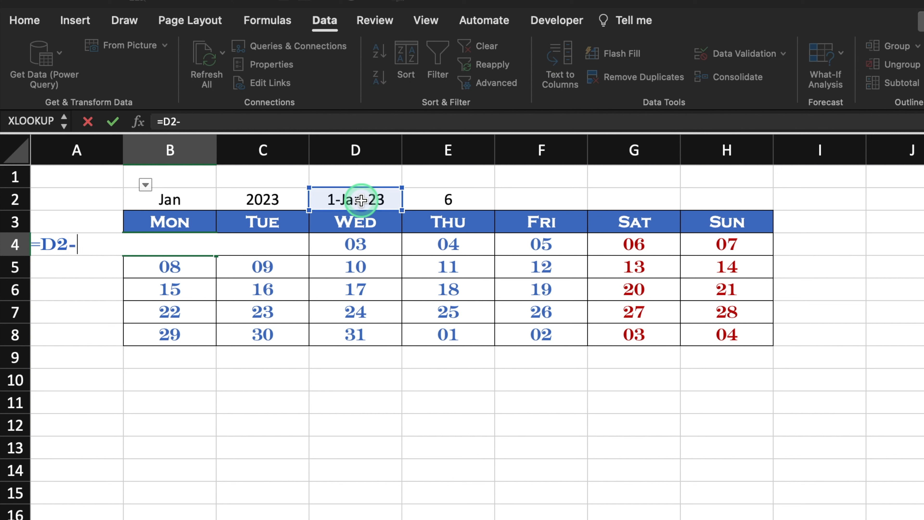
left_click(472, 199)
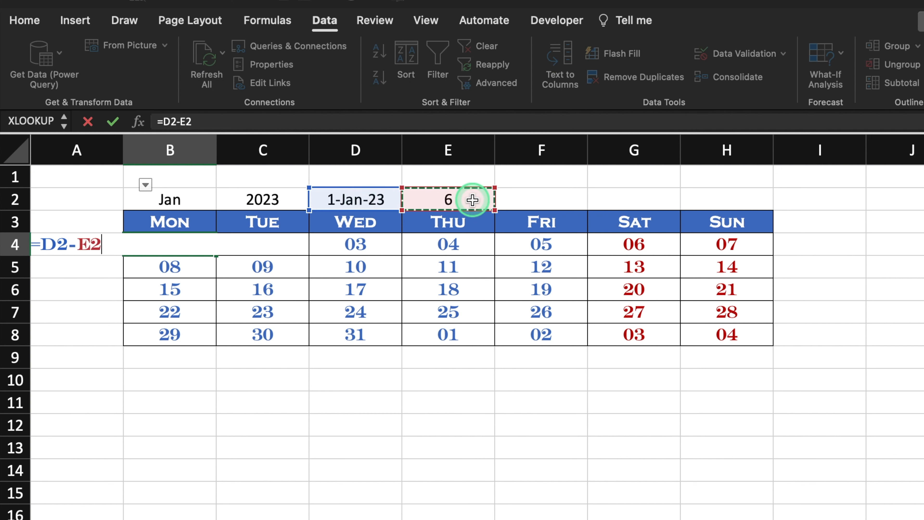
key("Return")
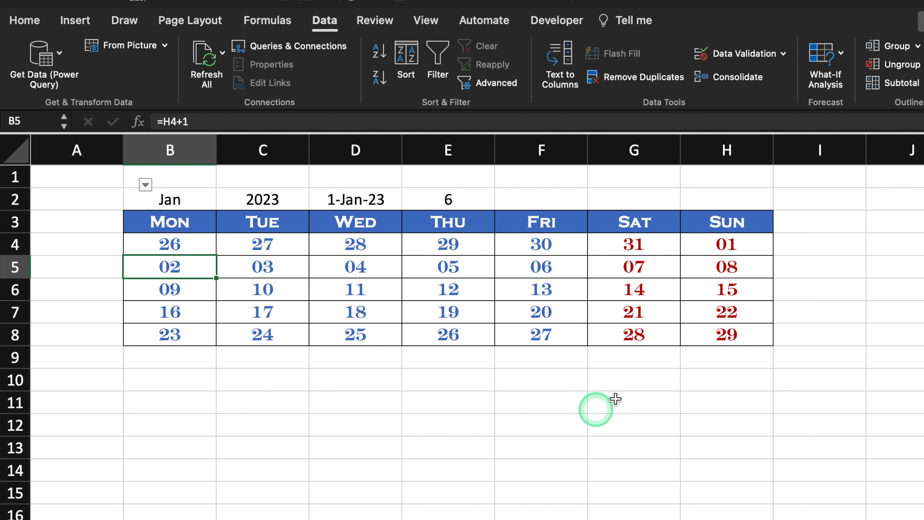
left_click(541, 469)
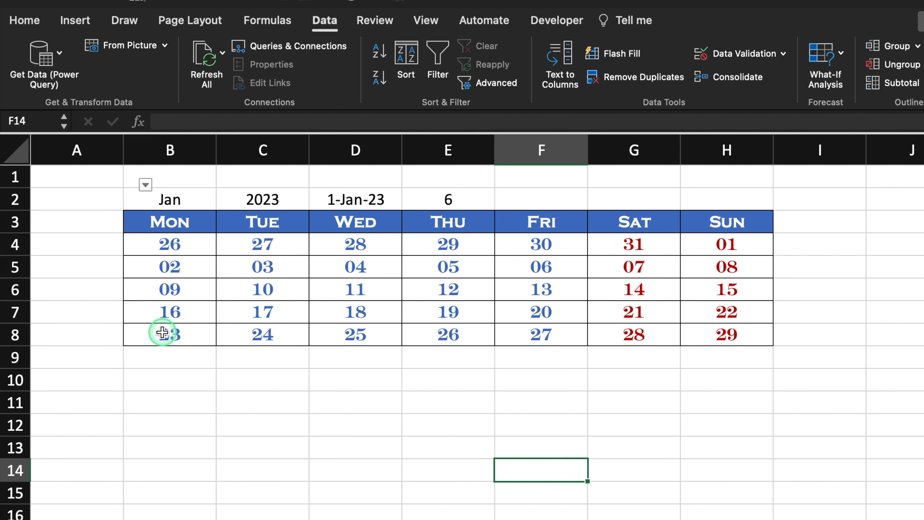
Fill the last calendar week B8:H8 down into row 9 and make column A much narrower.
left_click_drag(162, 332, 773, 359)
left_click(778, 262)
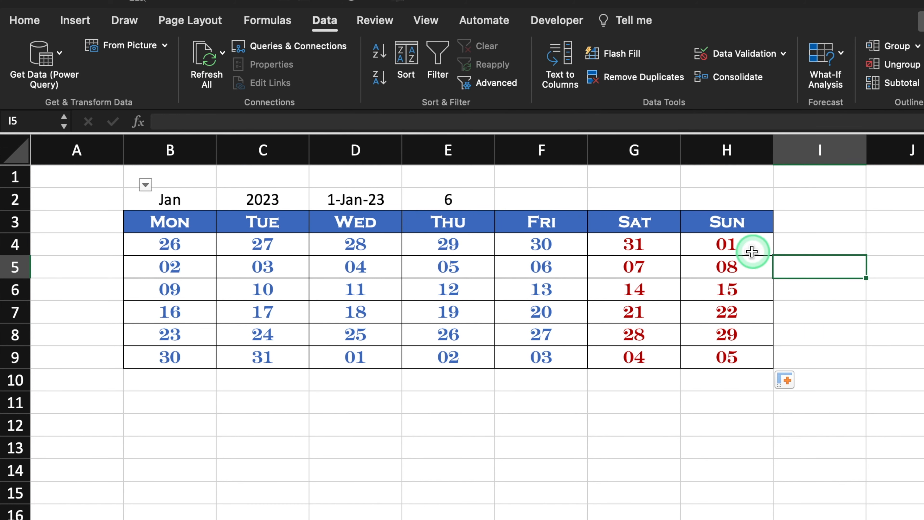
left_click(748, 246)
left_click(273, 357)
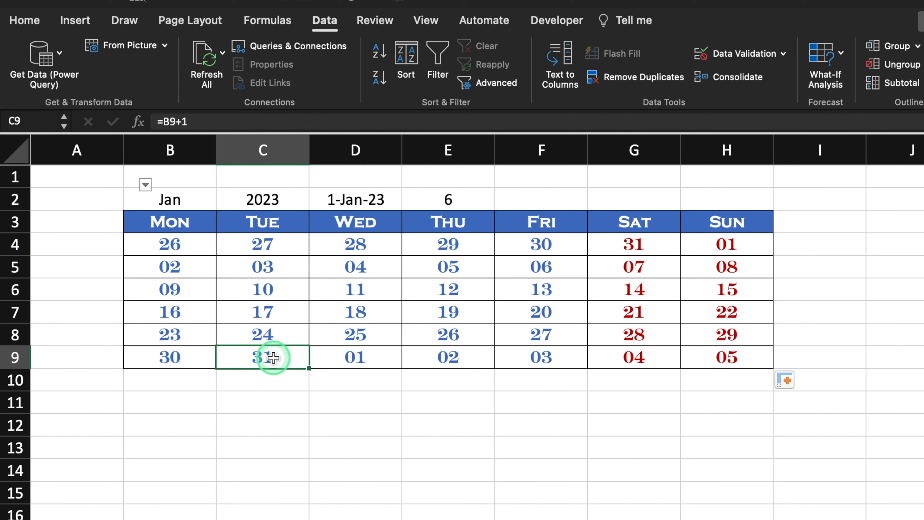
left_click_drag(124, 148, 48, 152)
Start a new classic conditional formatting rule for B4:H9 that uses a formula to determine which cells to format.
left_click_drag(102, 244, 651, 358)
left_click(16, 25)
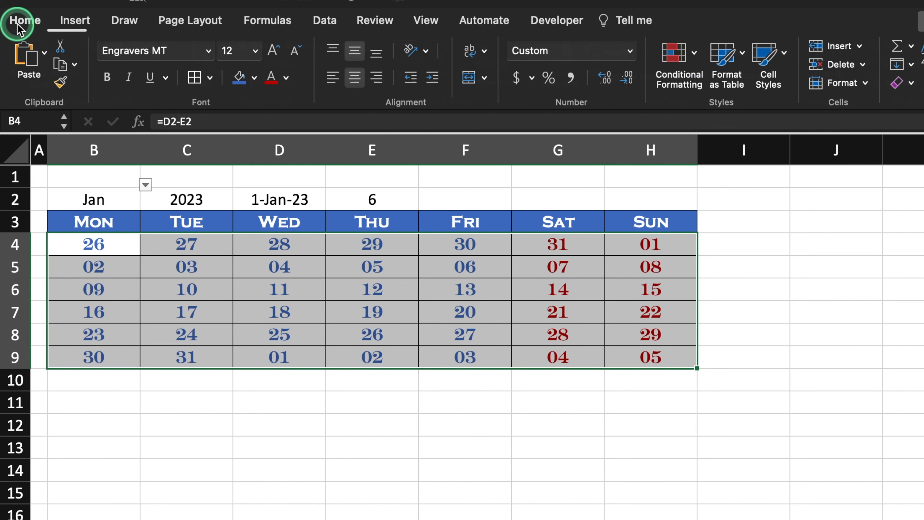
left_click(685, 61)
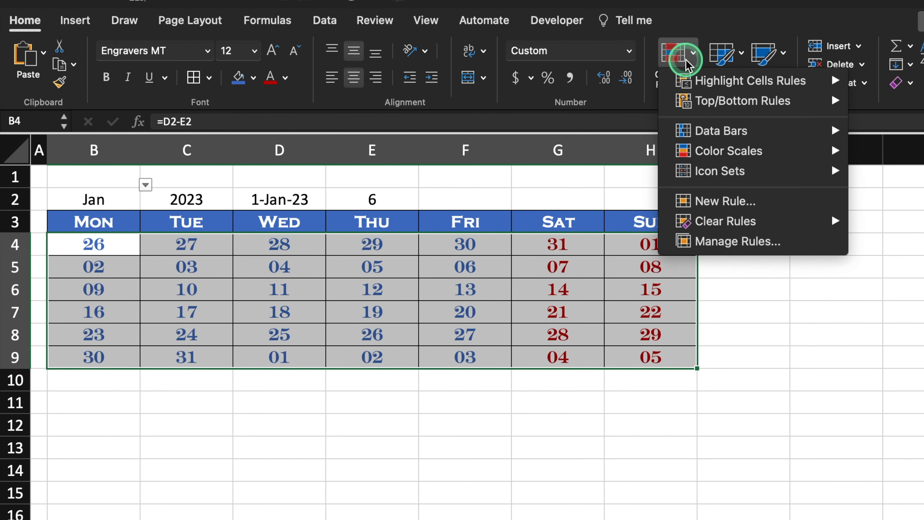
left_click(768, 198)
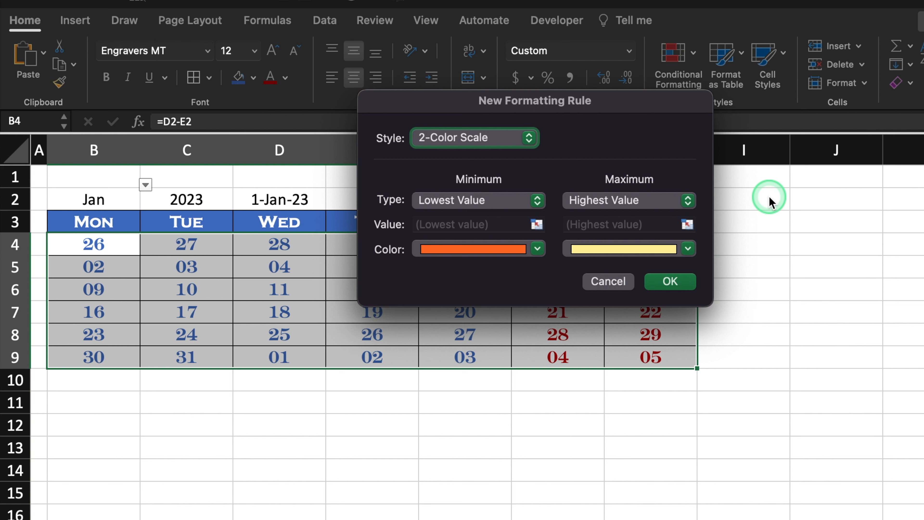
left_click(527, 137)
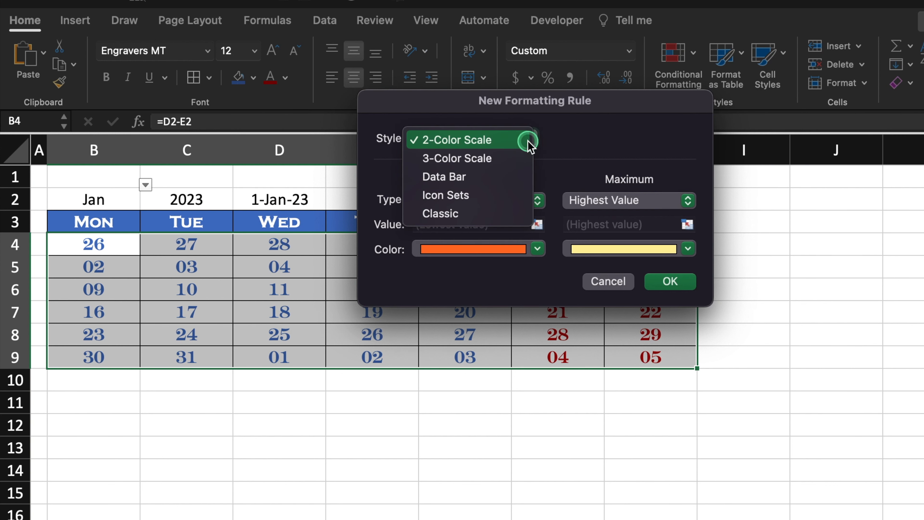
left_click(492, 214)
left_click(671, 192)
left_click(690, 185)
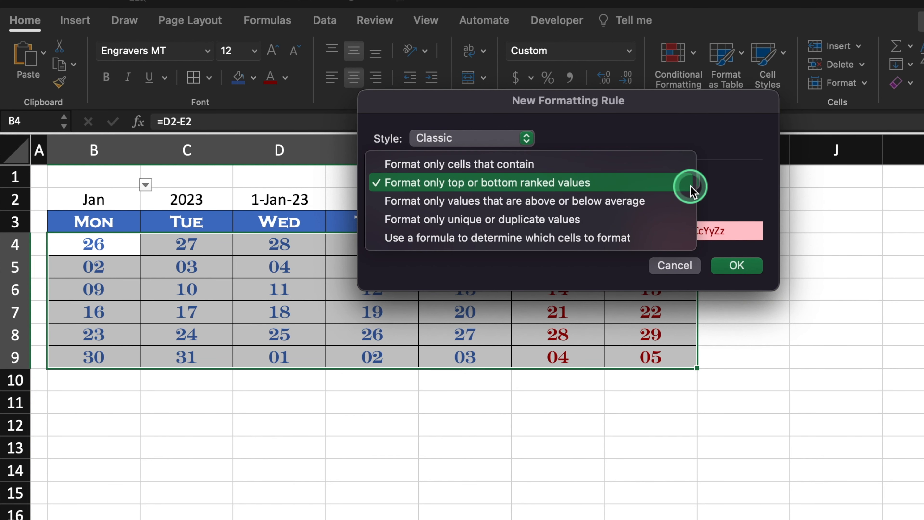
left_click(645, 235)
Set the rule's formula to =B4<$D$2 so it targets dates before the first of the month.
left_click(610, 206)
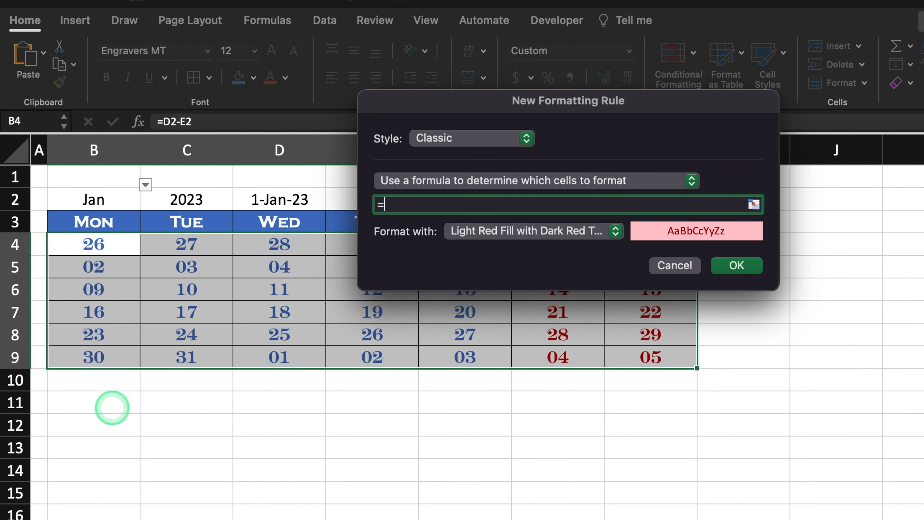
left_click(110, 246)
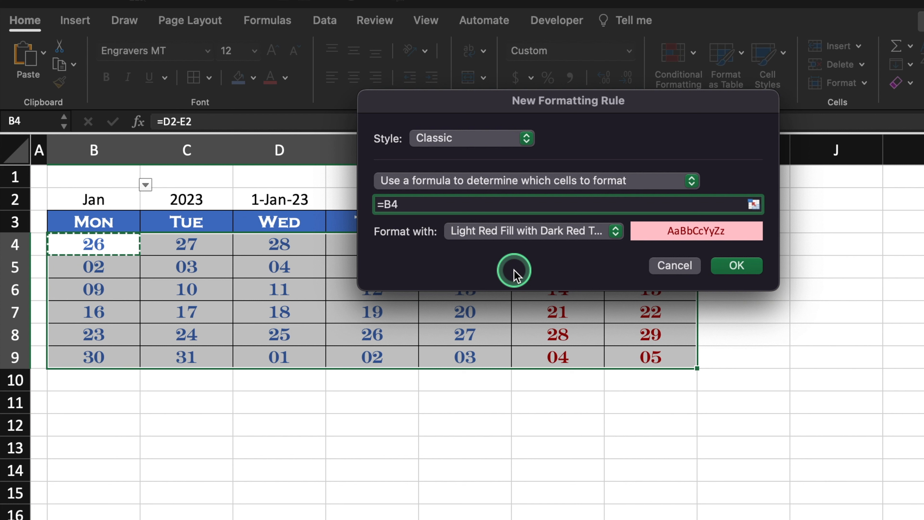
type("<")
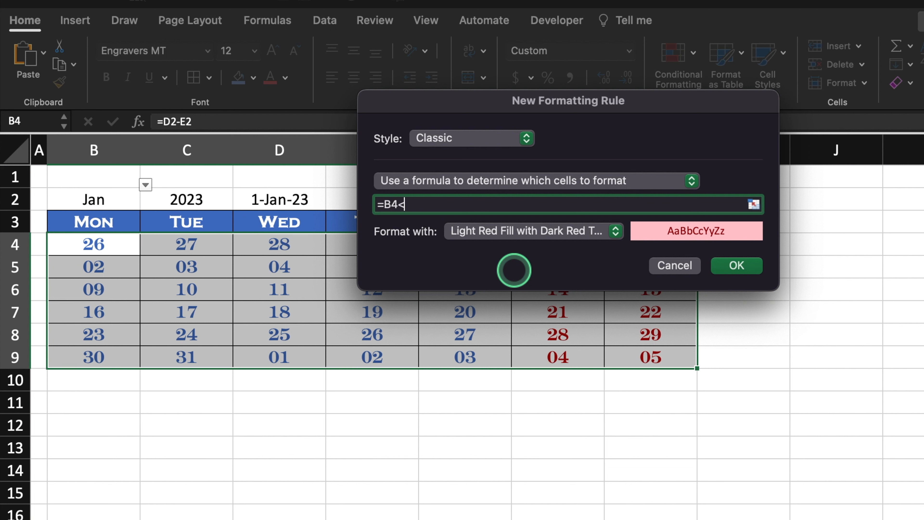
left_click(292, 196)
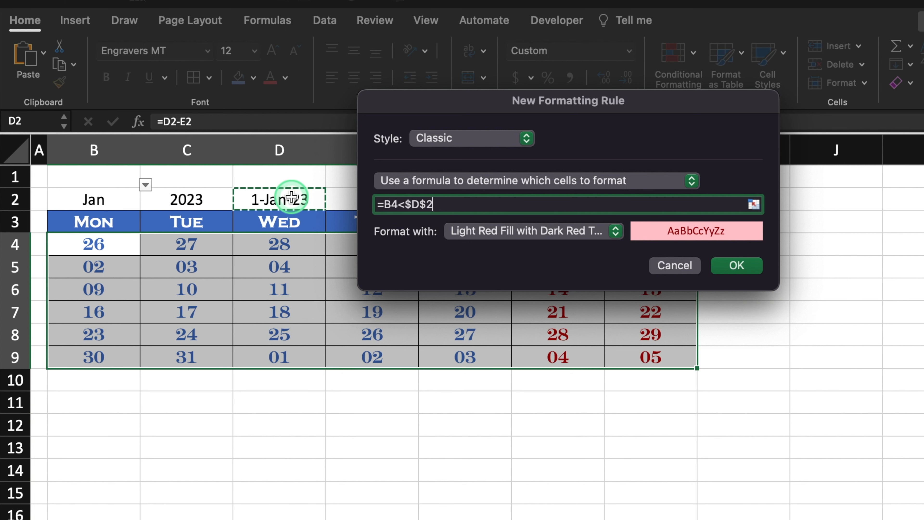
Give the previous-month dates rule a custom format with white font colour and apply it.
left_click(615, 231)
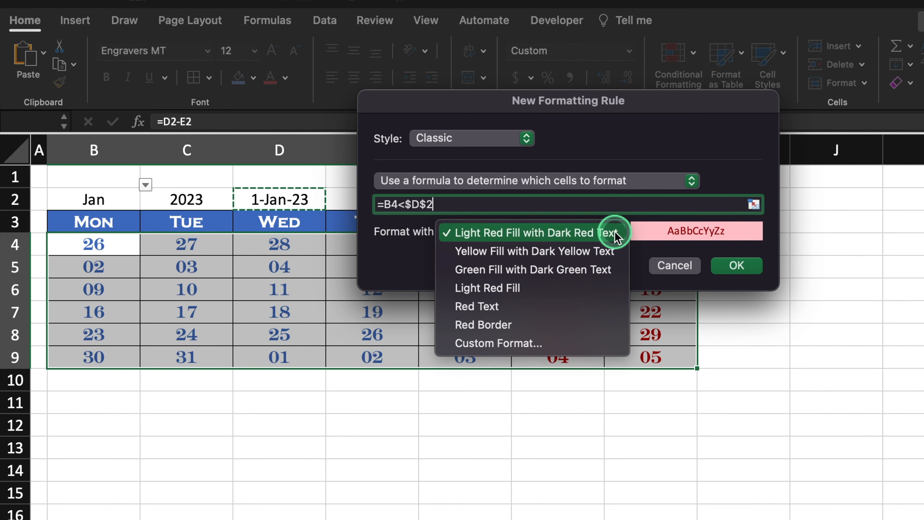
left_click(547, 342)
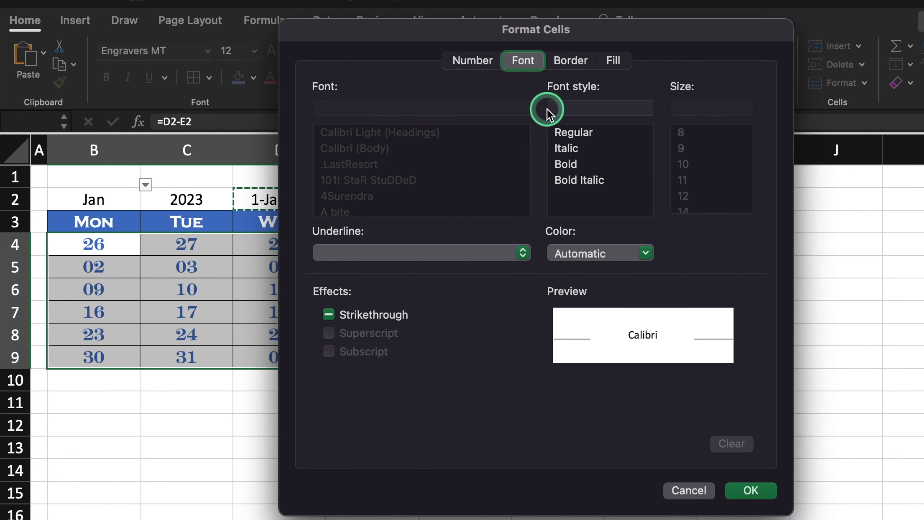
left_click(646, 253)
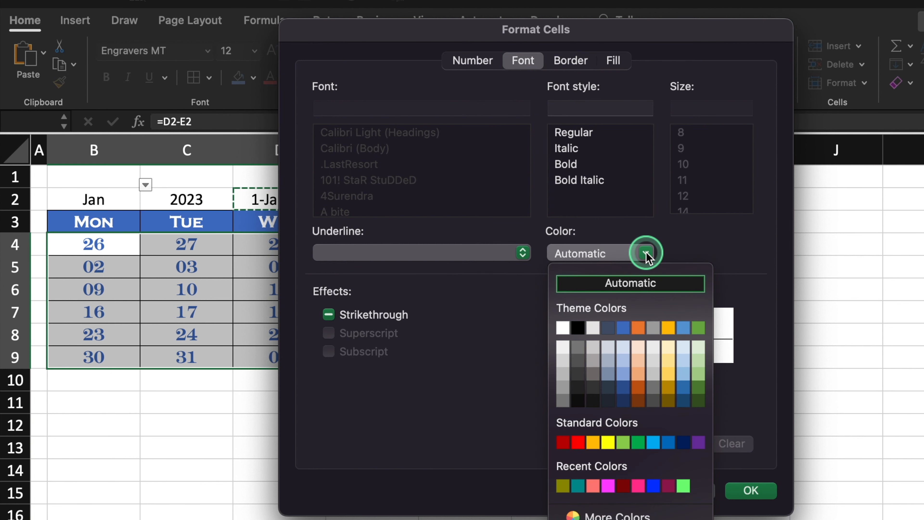
left_click(564, 328)
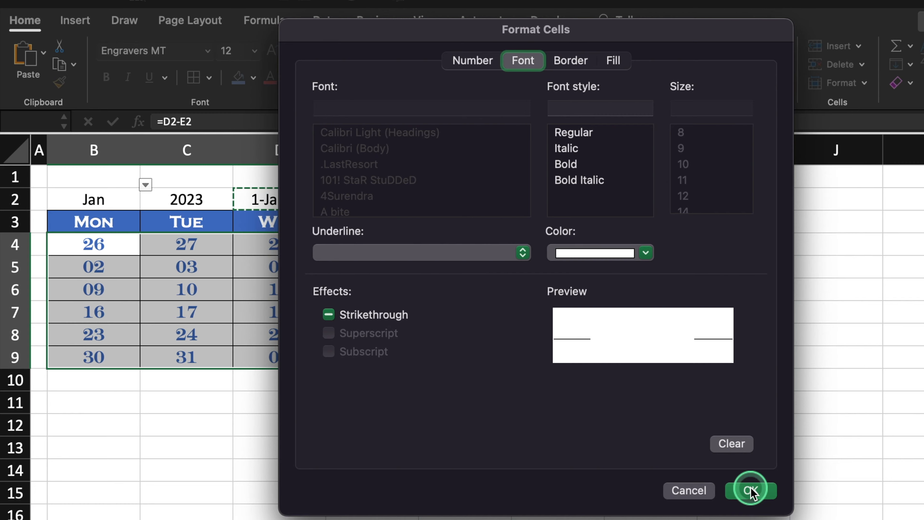
left_click(750, 489)
left_click(731, 265)
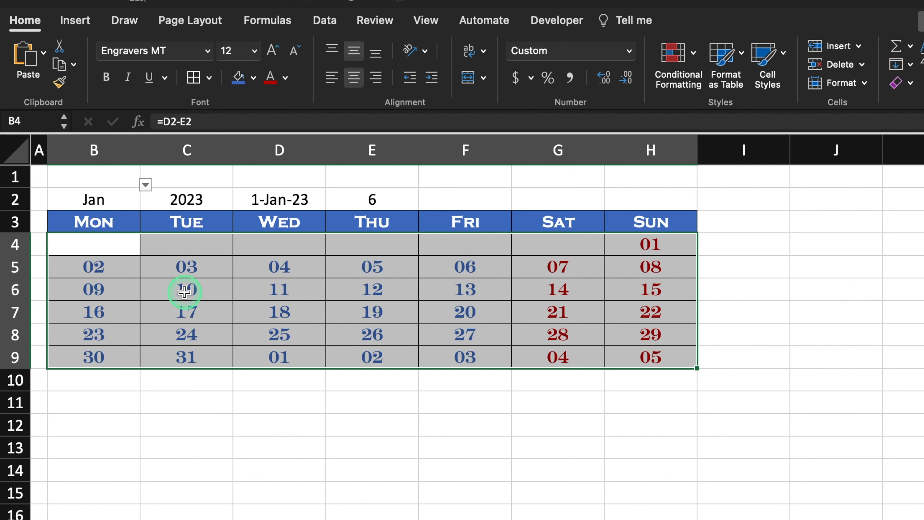
Start a second classic conditional formatting rule for the same calendar dates, again determined by a formula.
left_click(693, 53)
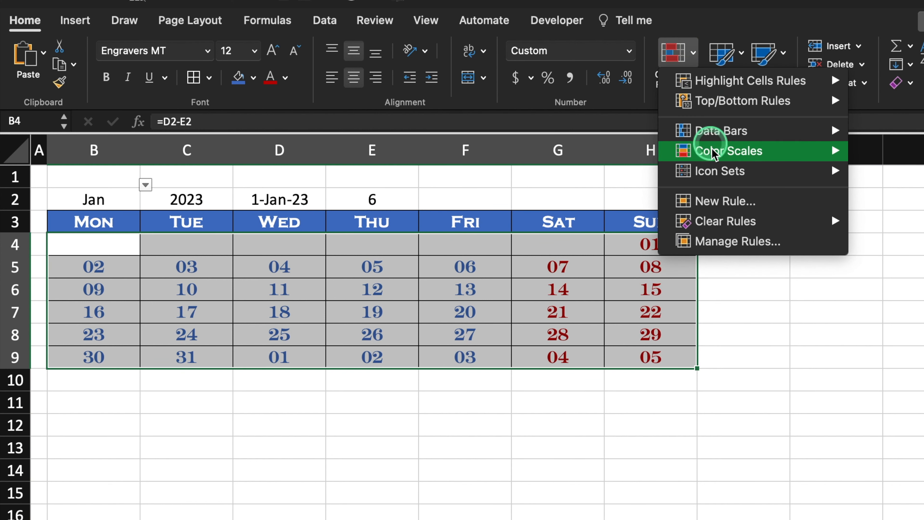
left_click(722, 196)
left_click(532, 138)
left_click(486, 213)
left_click(691, 182)
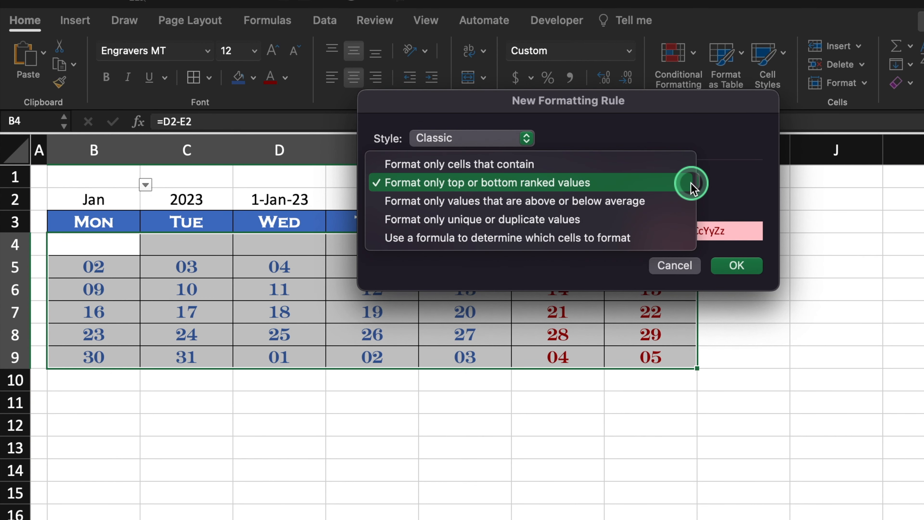
left_click(634, 238)
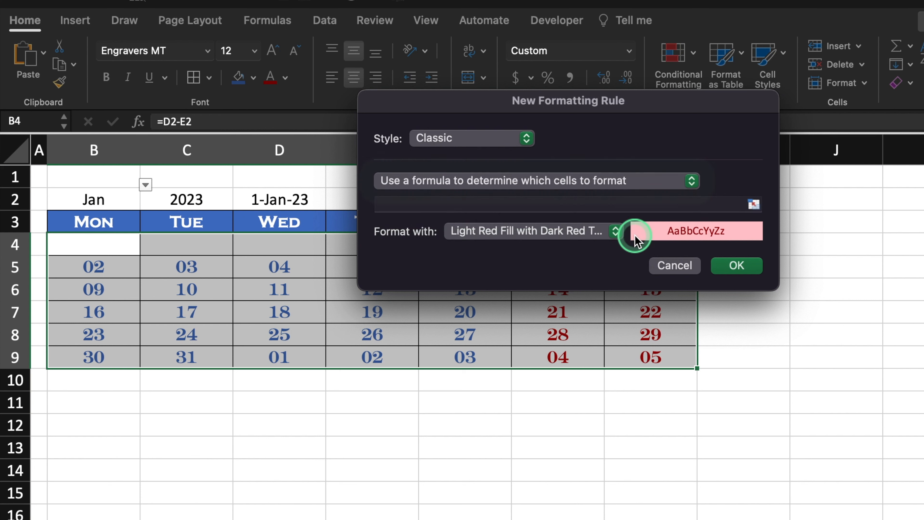
Set the second rule's formula to =B4>Eomonth($D$2,0) so it targets dates after the month's end.
left_click(587, 207)
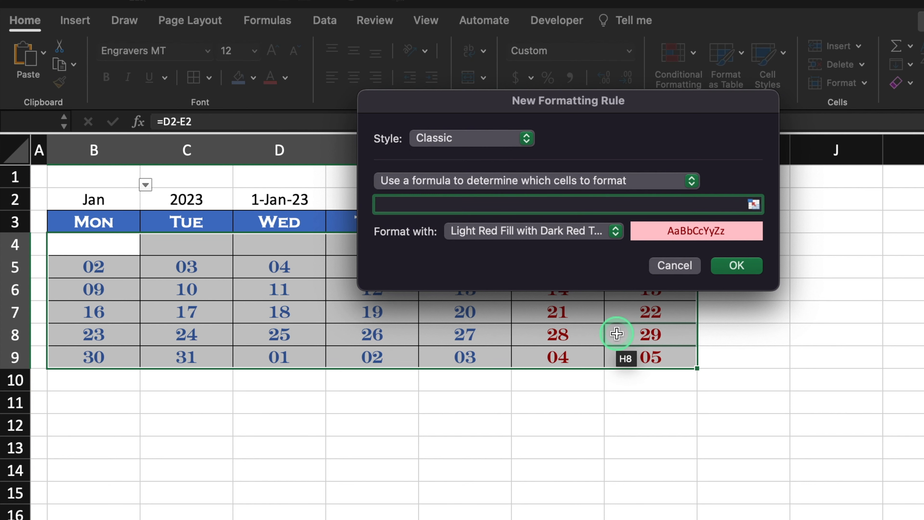
type("=")
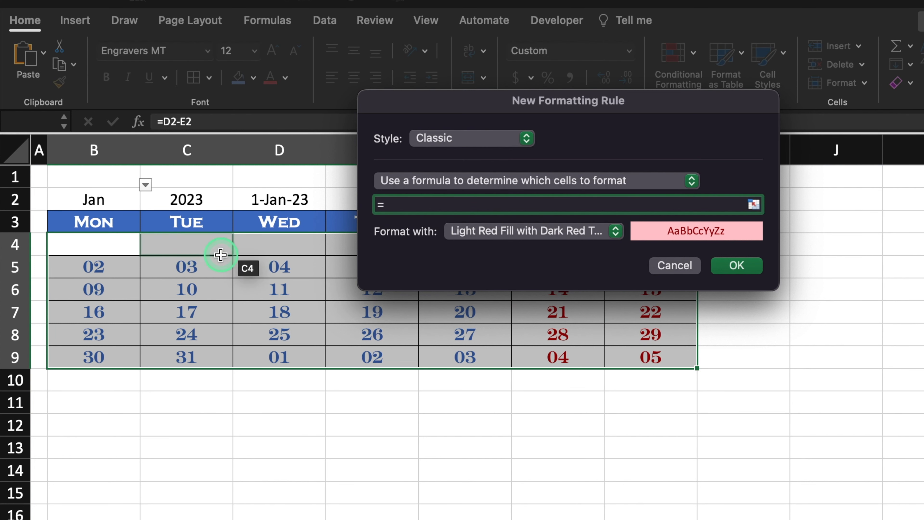
left_click(101, 240)
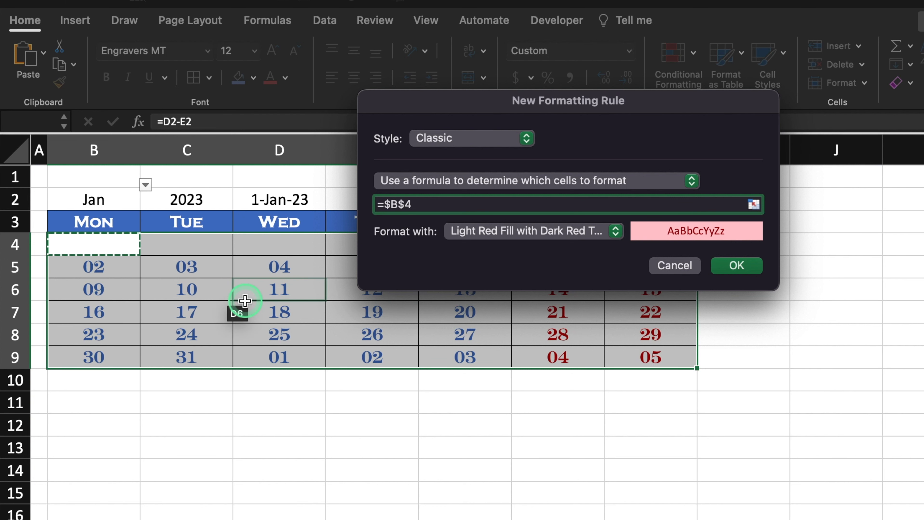
key("F4")
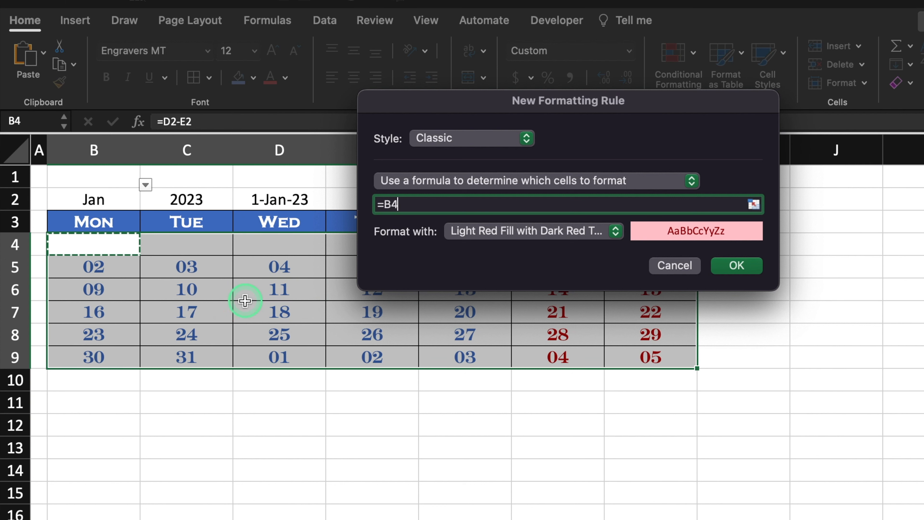
type(">Eo")
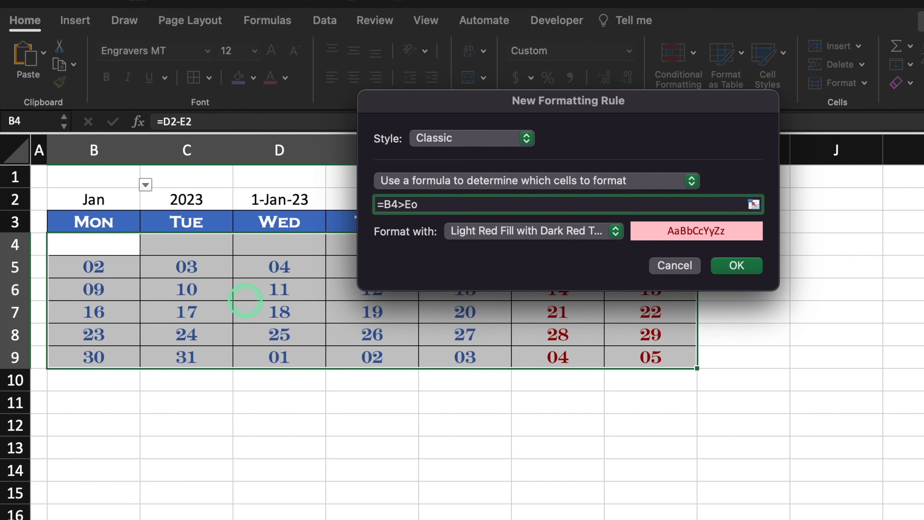
type("month(")
left_click(275, 196)
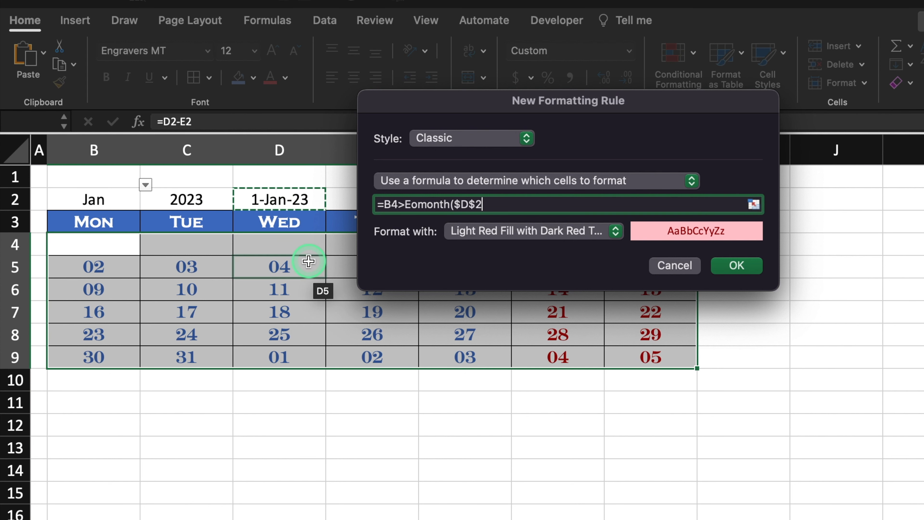
type(",")
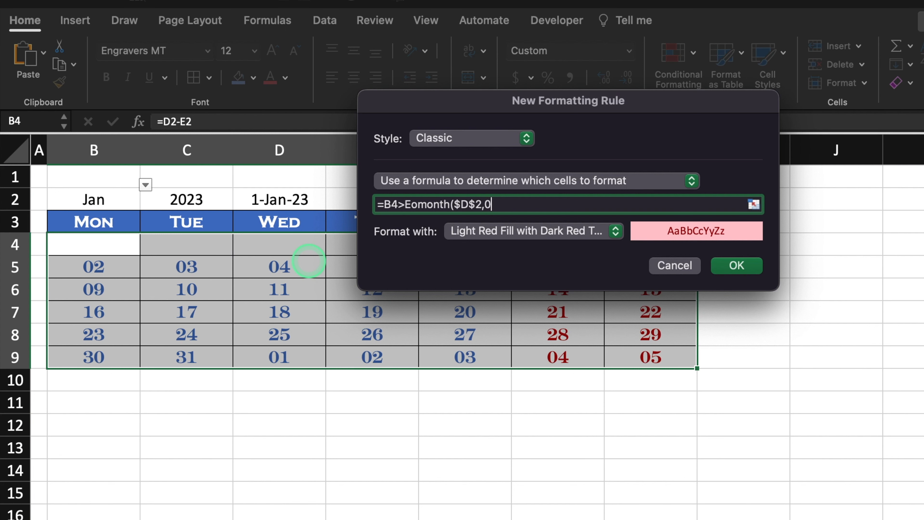
type("0)")
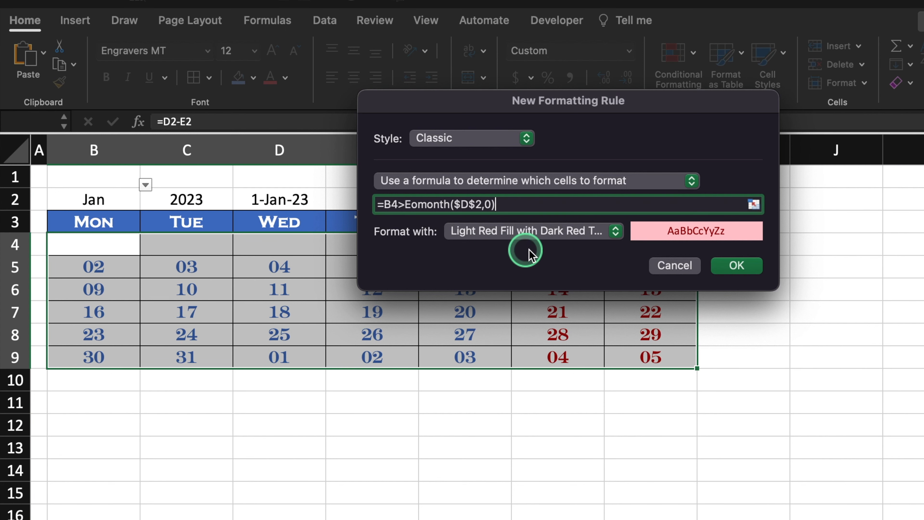
Give the next-month dates rule a custom format with white font colour, apply it and deselect the calendar.
left_click(593, 232)
left_click(551, 342)
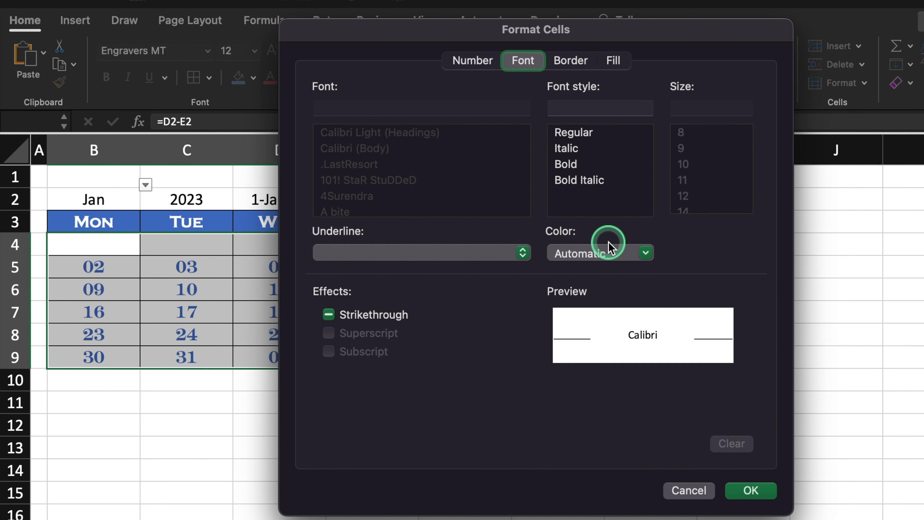
left_click(646, 252)
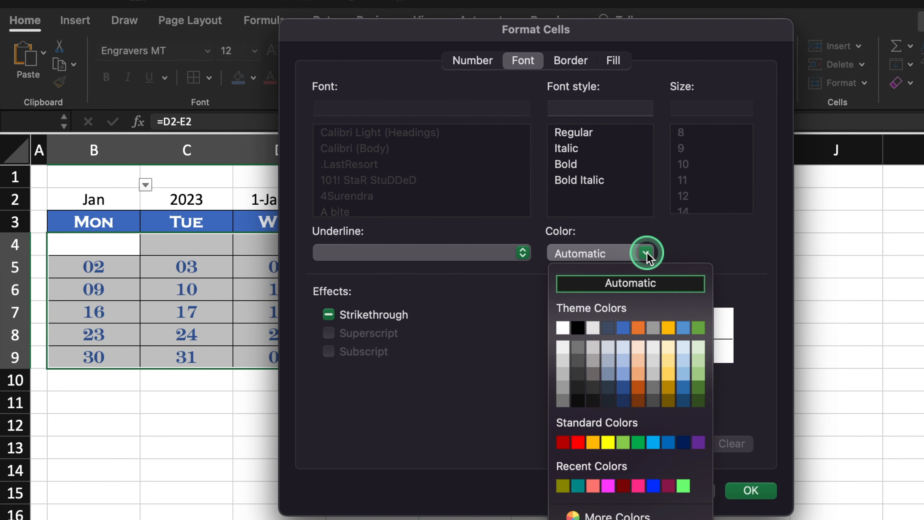
left_click(563, 327)
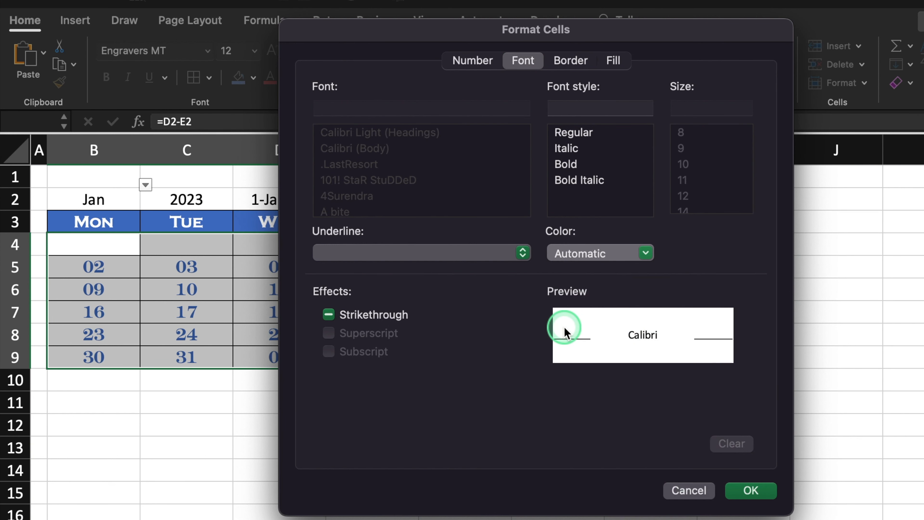
left_click(751, 490)
left_click(739, 265)
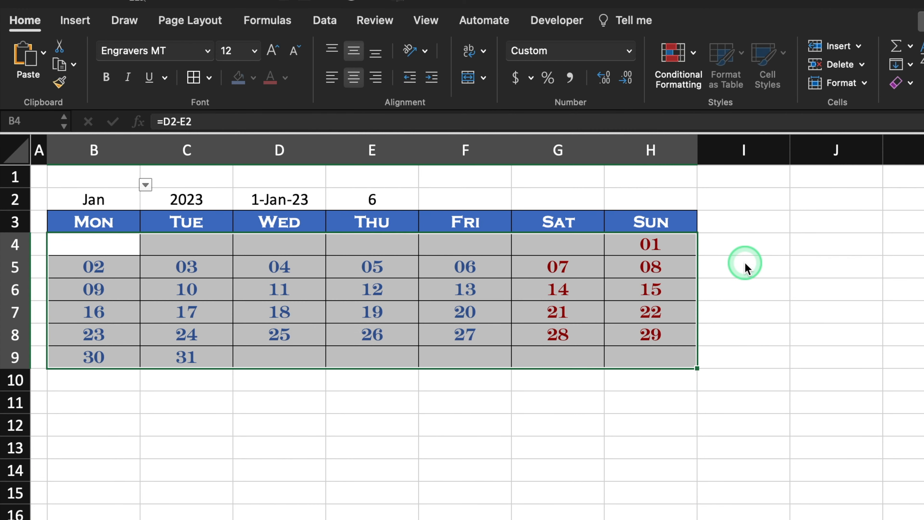
left_click(322, 414)
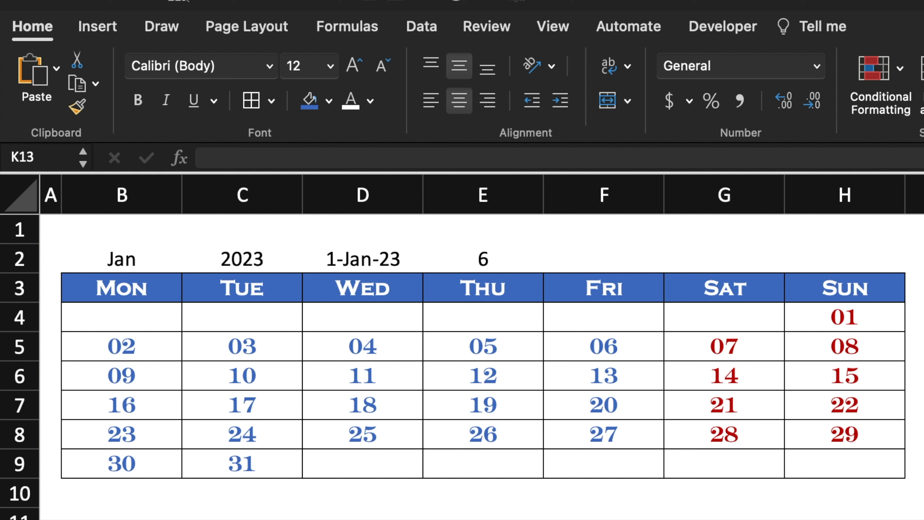
Make the date reference in cell E2 relative so the formula reads =WEEKDAY(D2,3).
left_click(480, 255)
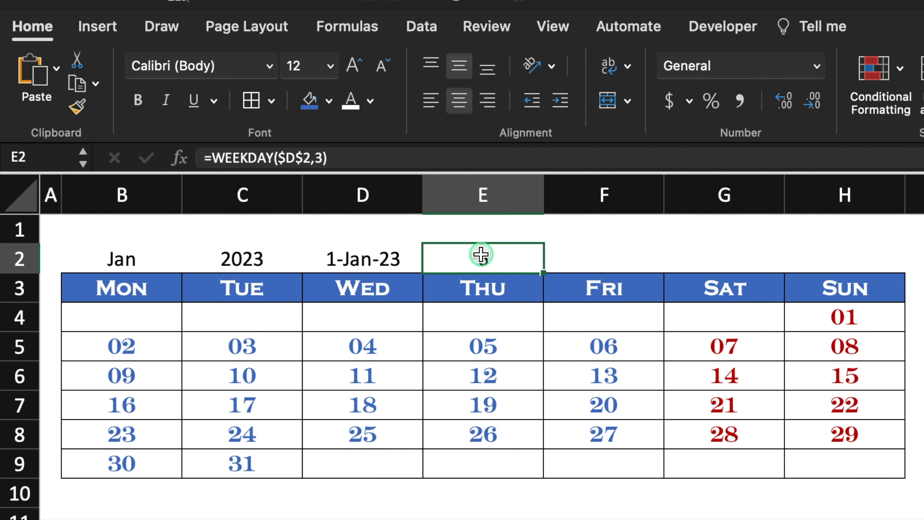
left_click(305, 158)
key("BackSpace")
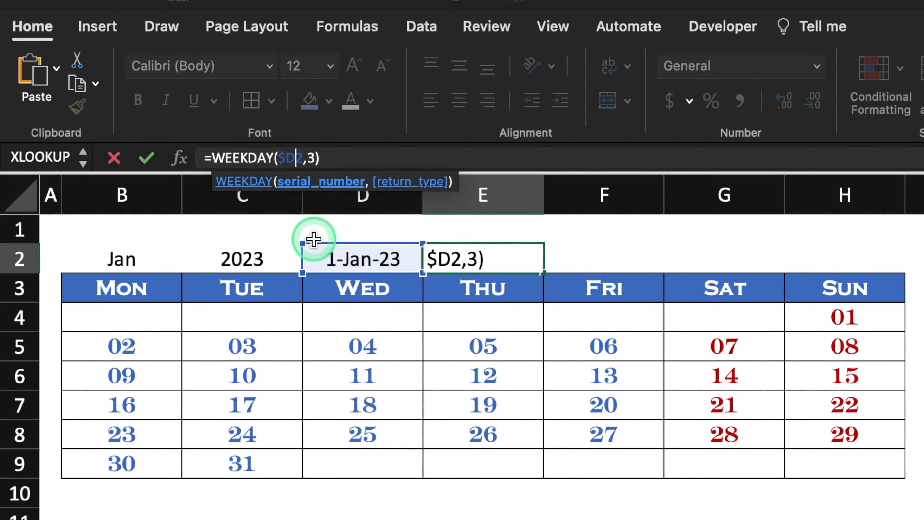
left_click(284, 160)
key("BackSpace")
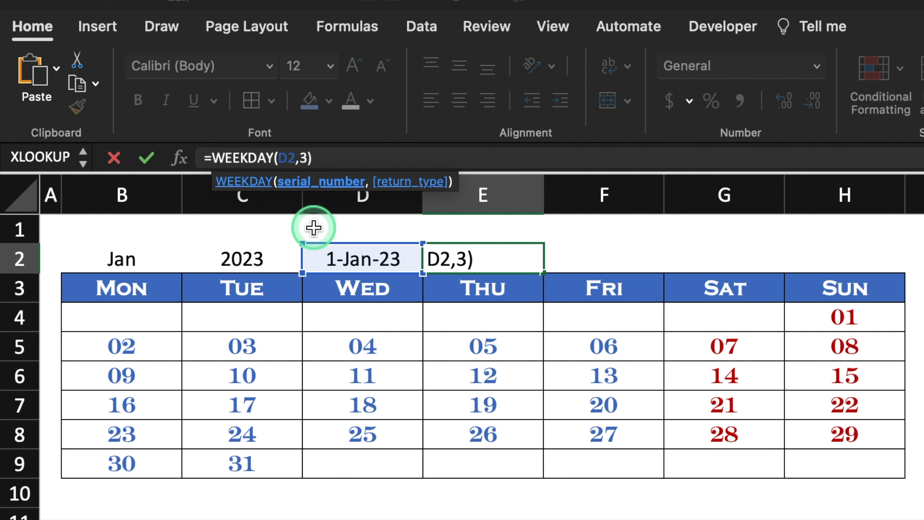
key("Tab")
Reduce the font size of the date in cell D2 to 8.
left_click(367, 254)
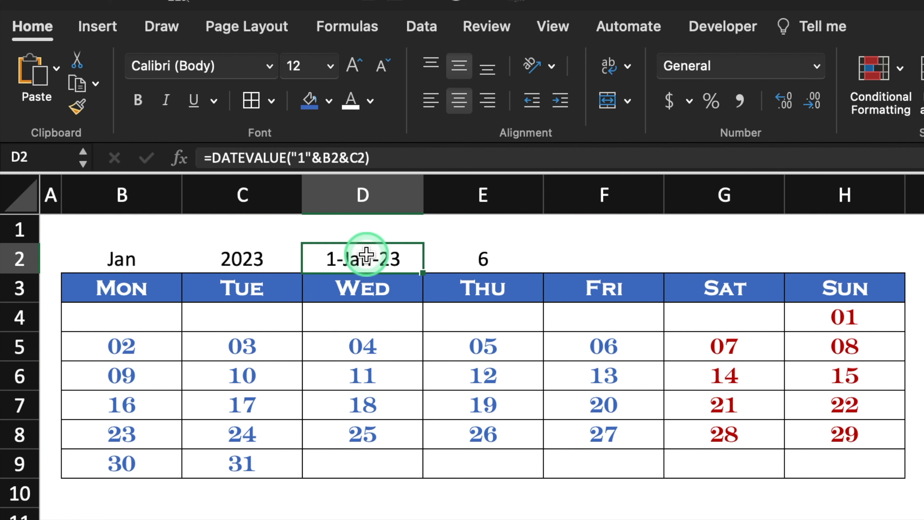
left_click(381, 66)
left_click(381, 66)
left_click(380, 66)
left_click(381, 66)
Autofit the widths of columns B to H to their calendar contents and deselect them.
left_click(137, 184)
mouse_move(137, 184)
left_mouse_down()
mouse_move(608, 196)
mouse_move(810, 227)
mouse_move(900, 194)
left_mouse_up()
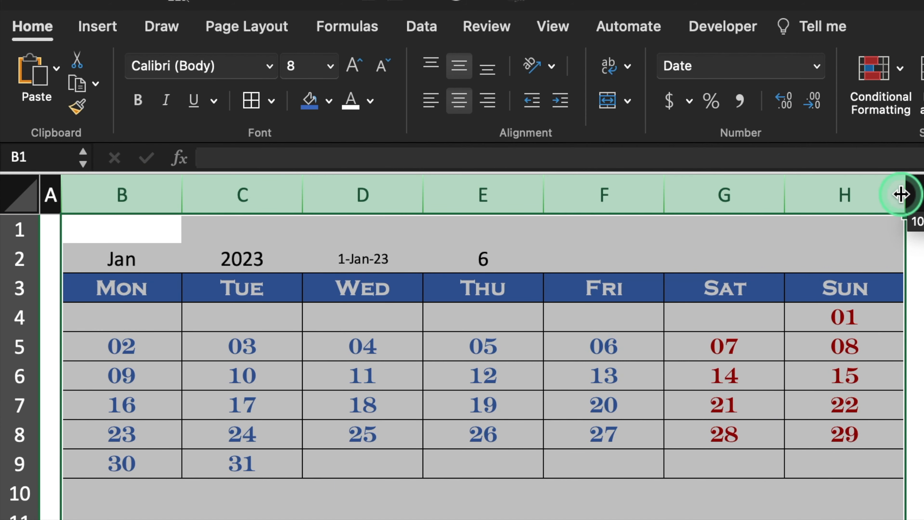
double_click(901, 193)
left_click(687, 375)
Format the month and year cells B2:C2 with blue fill, white font colour and the Engravers MT font.
left_click_drag(100, 259, 154, 258)
left_click(308, 105)
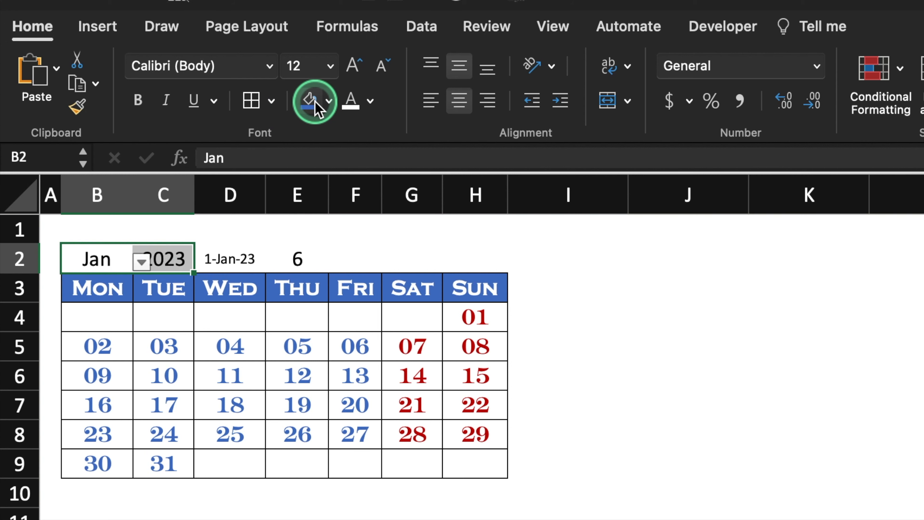
left_click(356, 102)
left_click(269, 66)
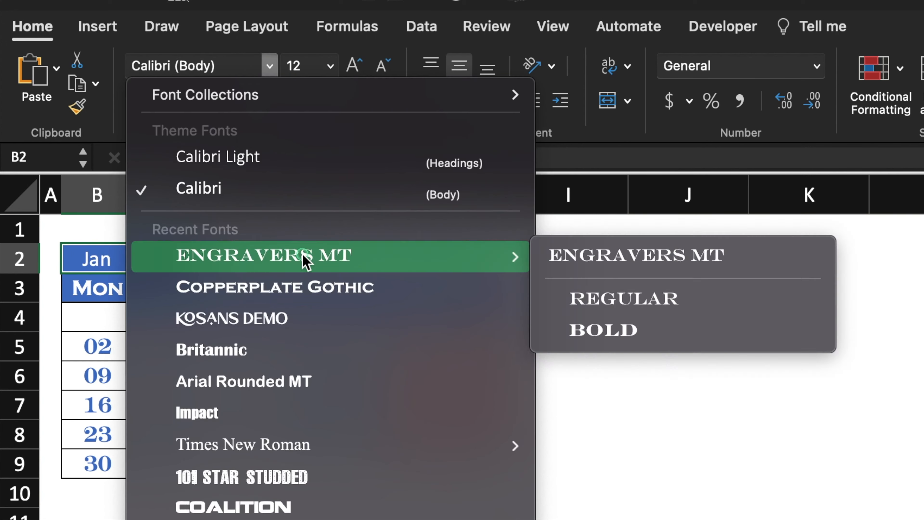
left_click(303, 260)
left_click(568, 287)
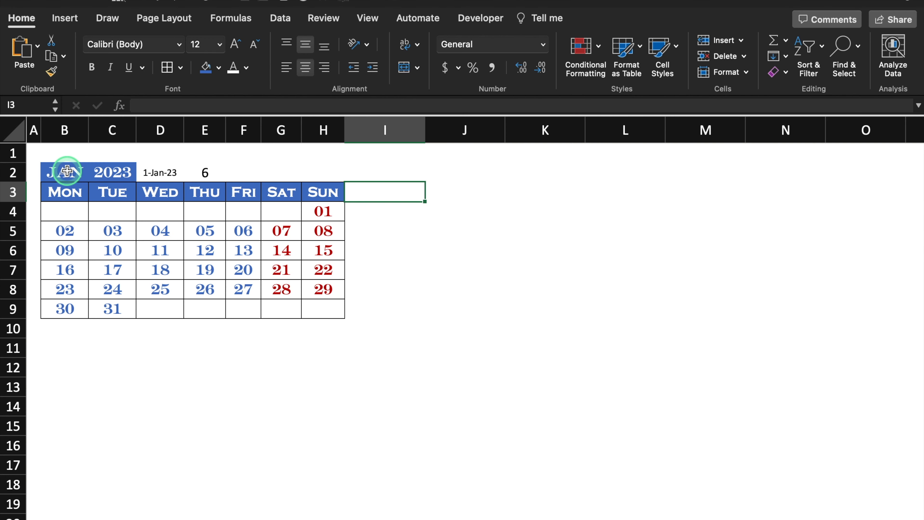
Copy the January grid B2:H9 and paste it at J2 and R2 to form a row of three months.
left_click_drag(67, 170, 325, 304)
key("super+c")
left_click(455, 171)
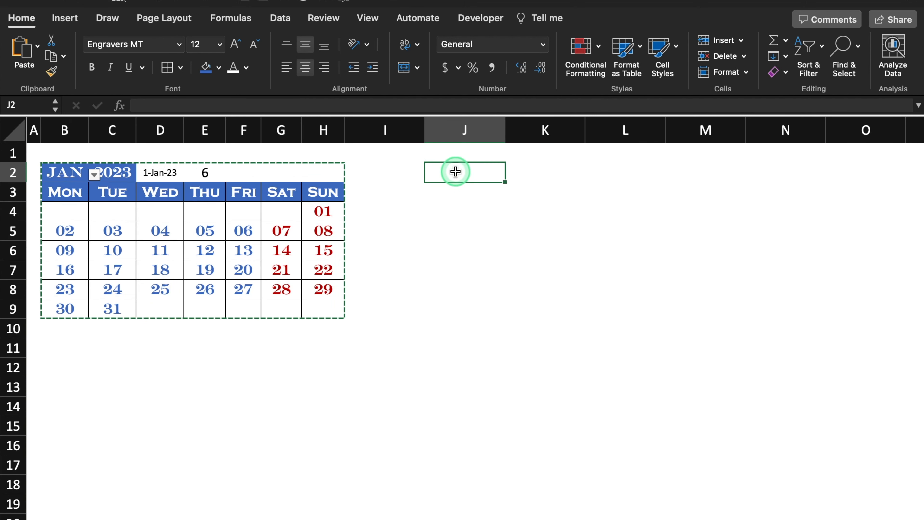
key("super+v")
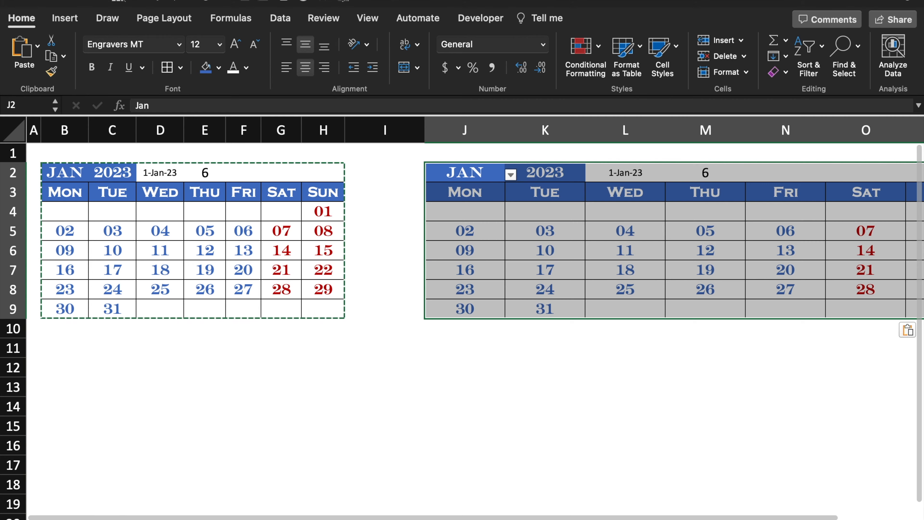
scroll(570, 161, "down", 5)
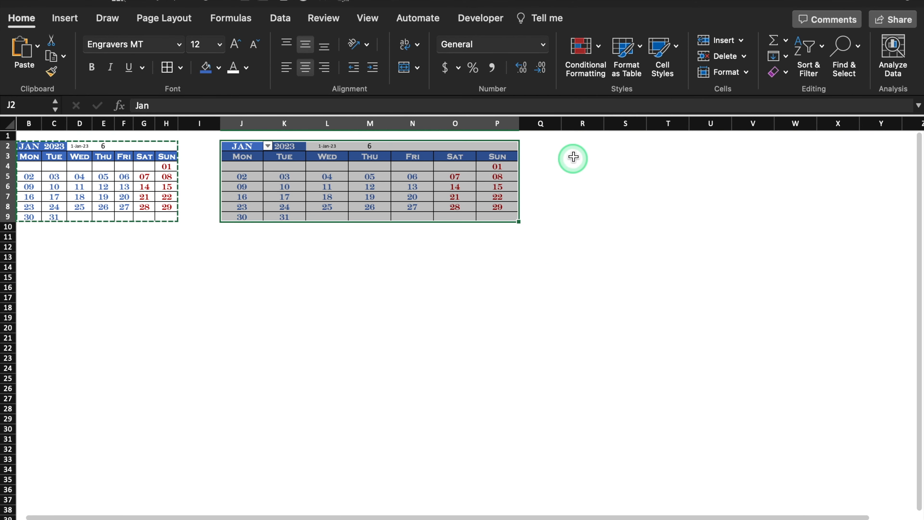
left_click(571, 159)
left_click(580, 146)
key("super+v")
Autofit columns J to X and narrow the spacer columns I and Q between the month grids.
left_click_drag(248, 122, 842, 123)
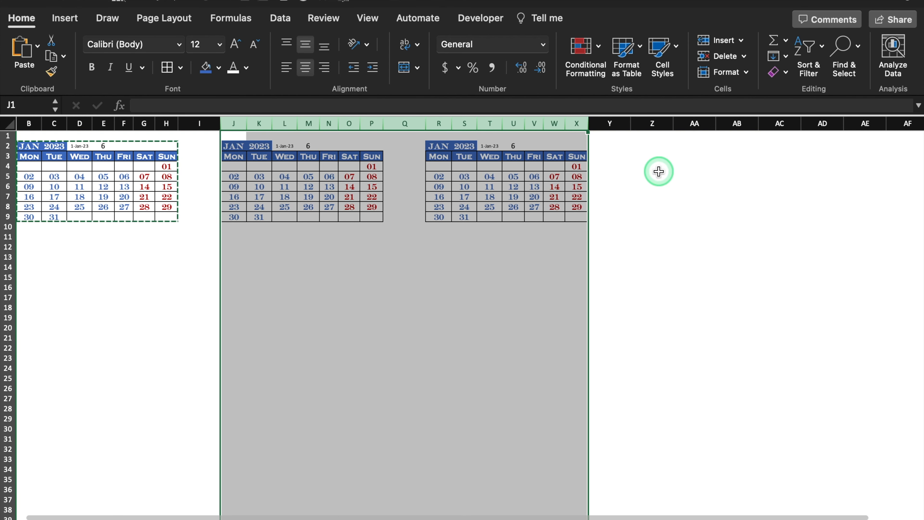
left_click(199, 236)
left_click_drag(423, 124, 418, 124)
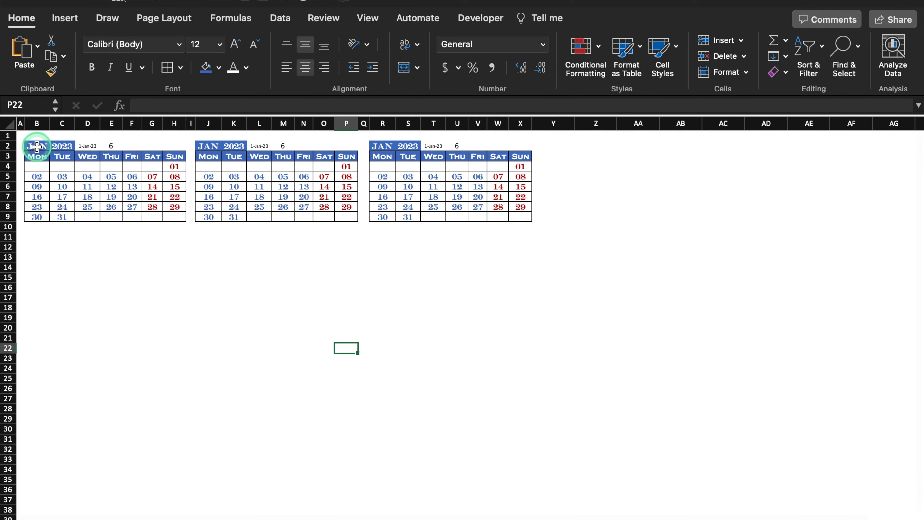
Copy the row of three month grids B2:X9 and paste it at B11, B20 and B29 for twelve grids.
left_click(44, 146)
left_click_drag(188, 186, 510, 214)
key("super+c")
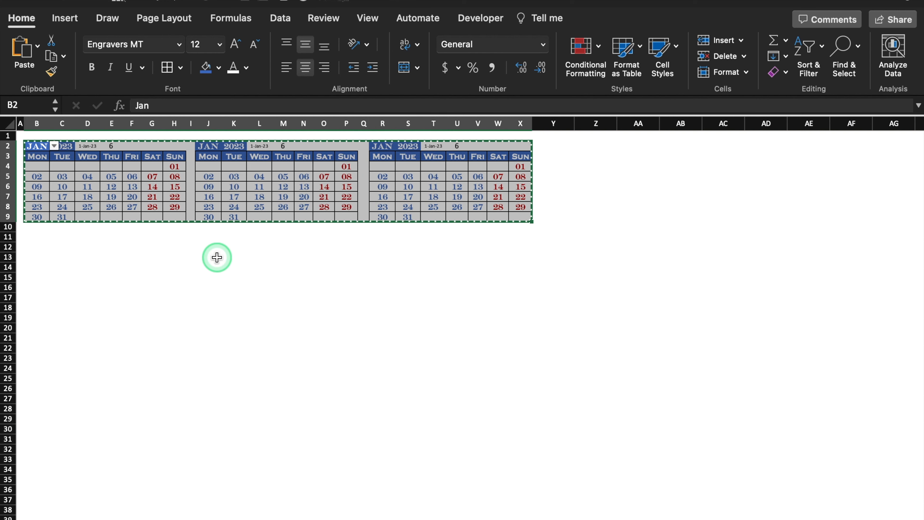
left_click(40, 237)
key("super+v")
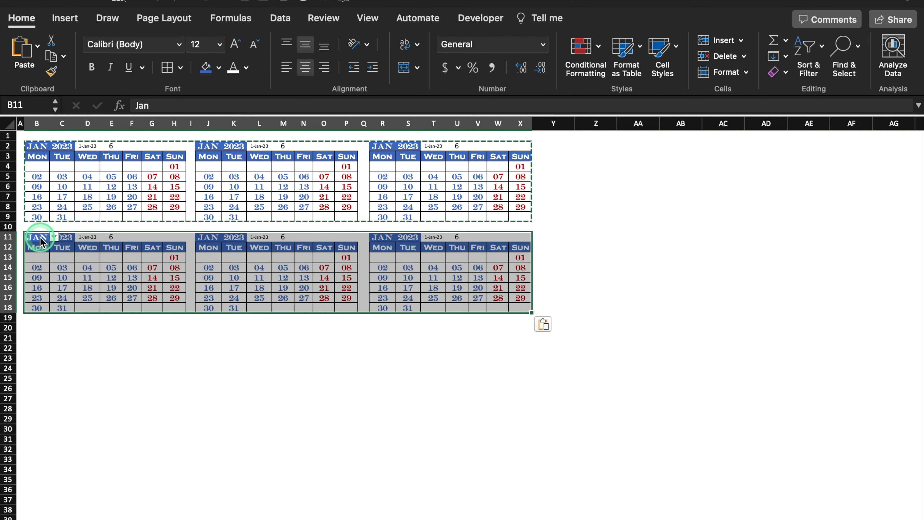
left_click(33, 328)
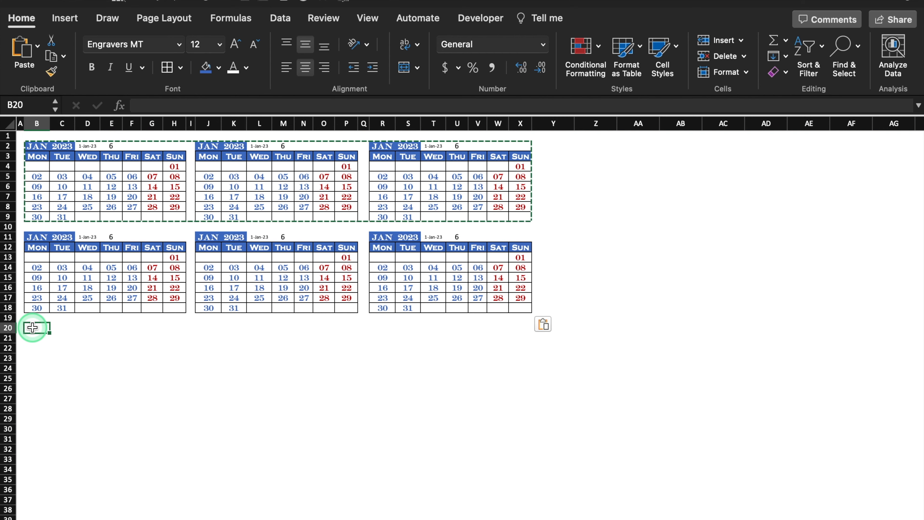
key("super+v")
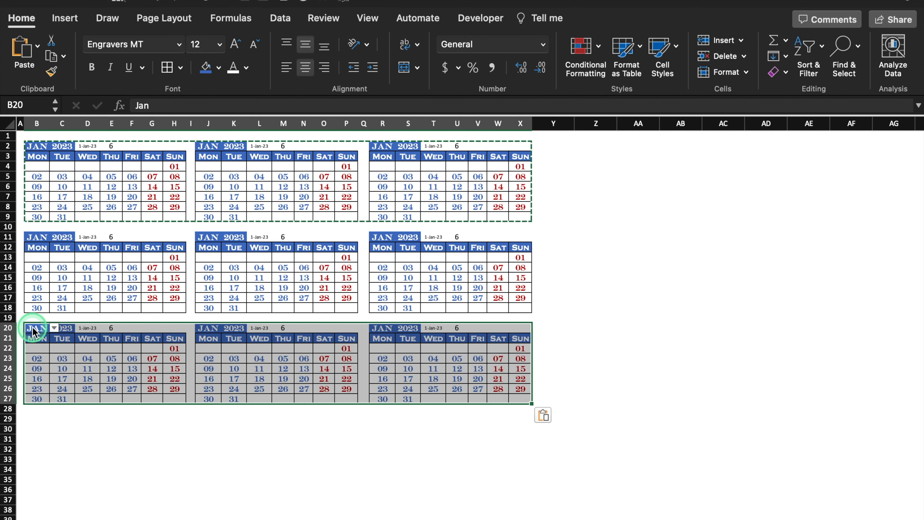
left_click(33, 418)
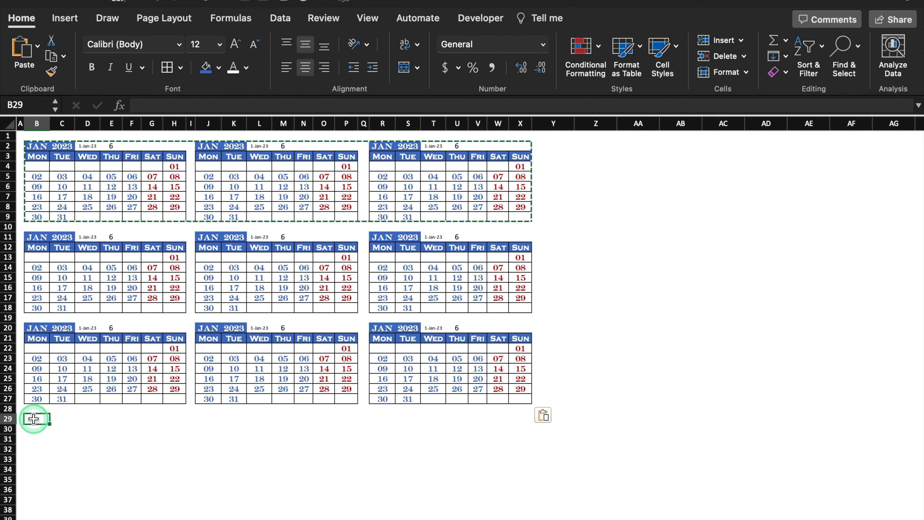
key("super+v")
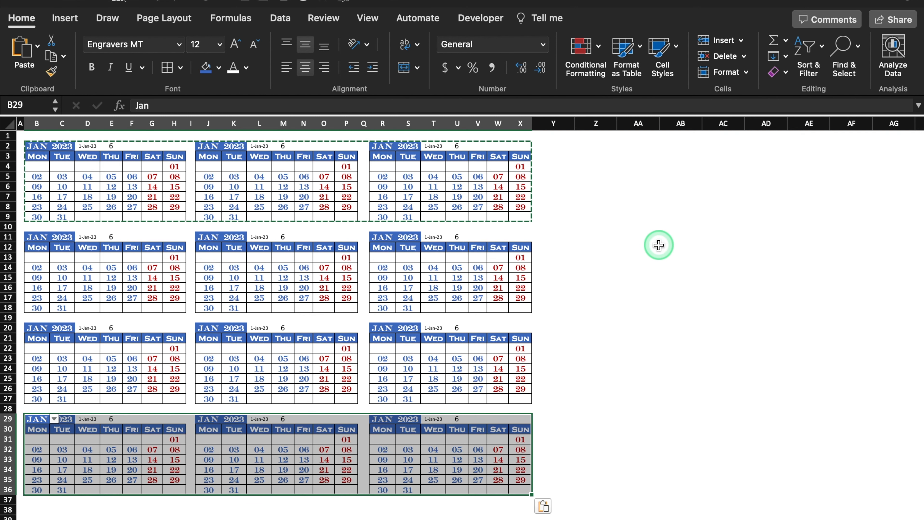
left_click(658, 245)
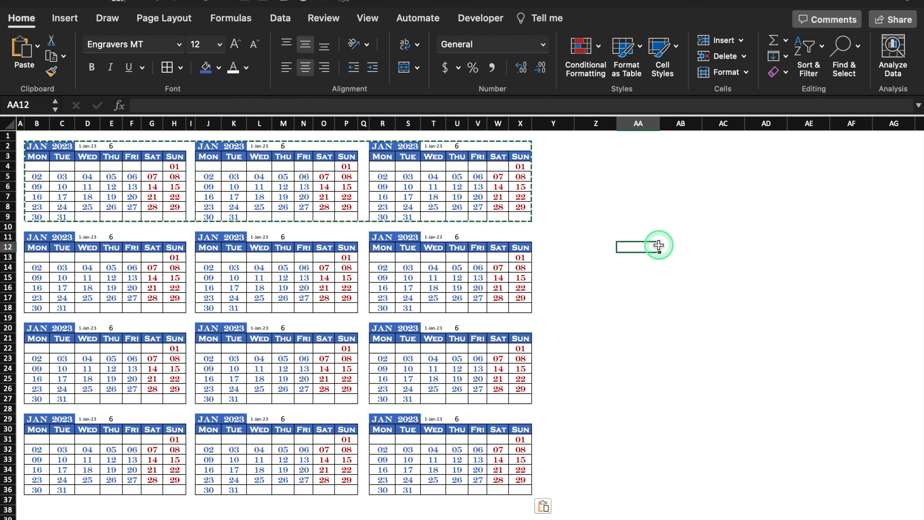
left_click(629, 217)
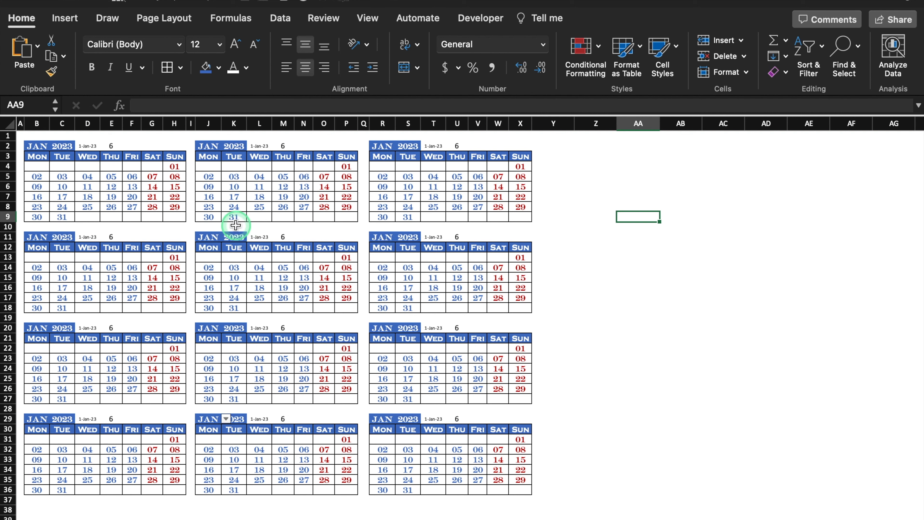
Set the month in J2 to Feb and the month in R2 to Mar.
left_click(206, 148)
left_click(226, 145)
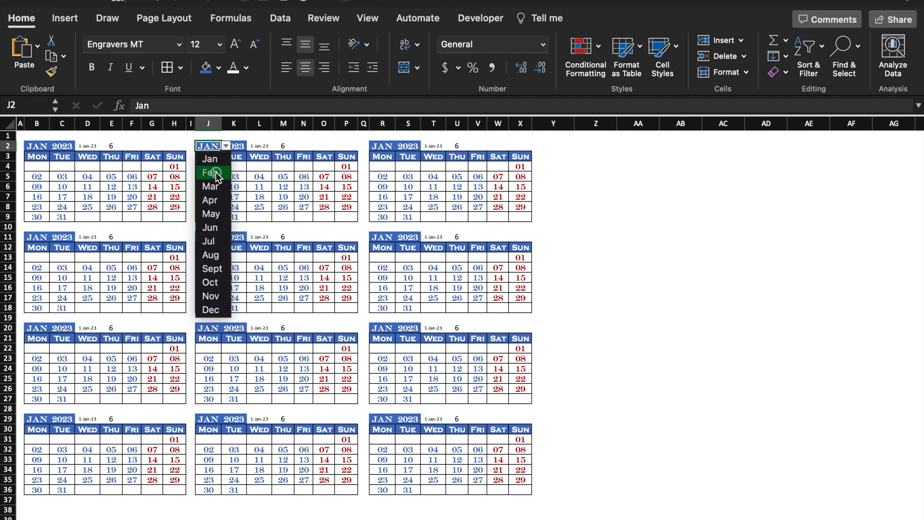
left_click(212, 171)
left_click(380, 146)
left_click(400, 146)
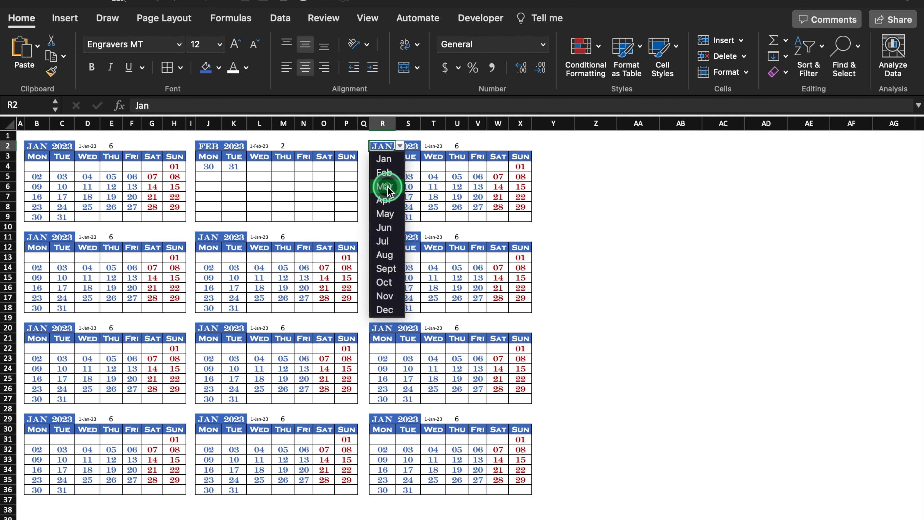
left_click(382, 184)
Set the second row's months to Apr in B11, May in J11 and Jun in R11.
left_click(38, 239)
left_click(54, 237)
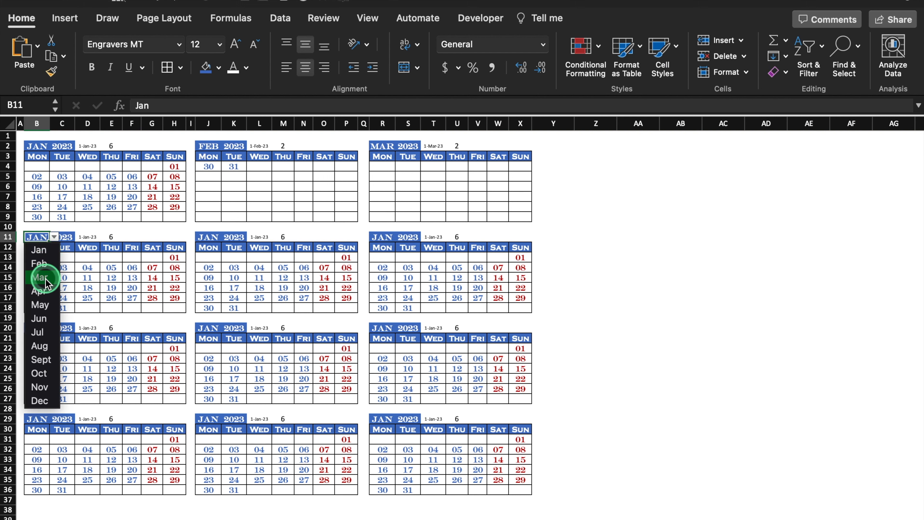
left_click(37, 291)
left_click(205, 237)
left_click(225, 237)
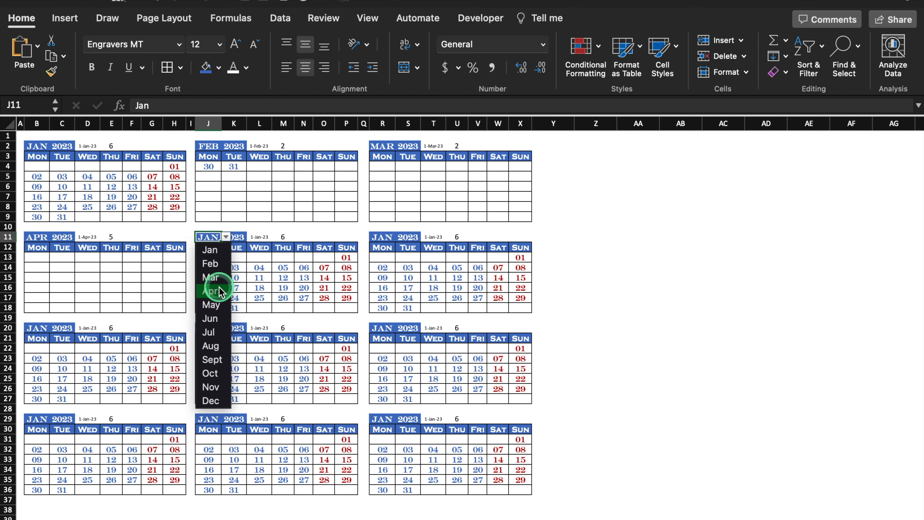
left_click(215, 305)
left_click(380, 237)
left_click(400, 237)
left_click(388, 313)
Set the third row's months to Jul in B20, Aug in J20 and Sept in R20.
left_click(53, 328)
left_click(54, 328)
left_click(46, 422)
left_click(203, 328)
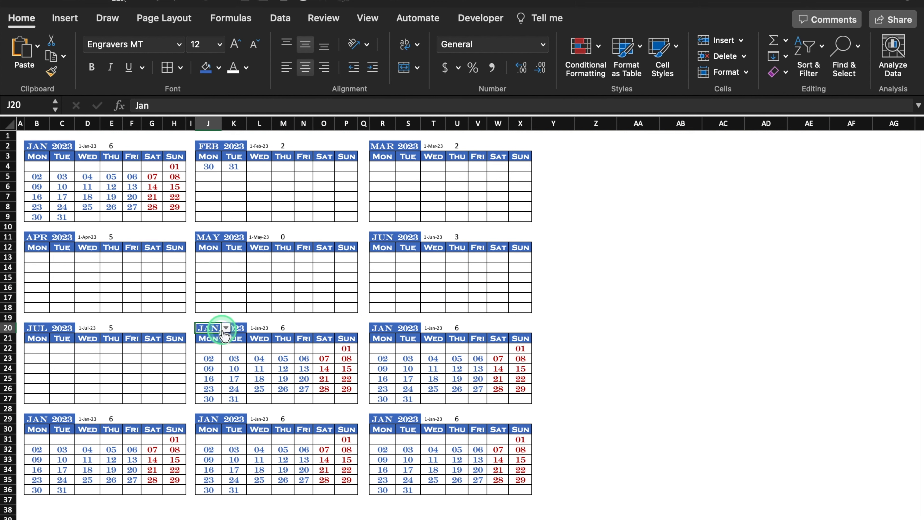
left_click(223, 328)
left_click(210, 437)
left_click(382, 328)
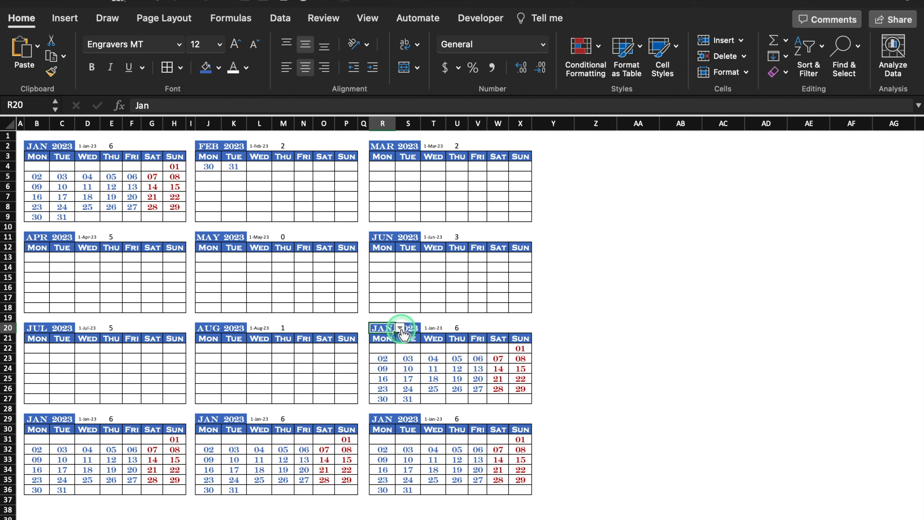
left_click(400, 328)
left_click(384, 450)
Set the fourth row's months to Oct in B29, Nov in J29 and Dec in R29.
left_click(36, 419)
left_click(54, 418)
left_click(40, 519)
left_click(215, 418)
left_click(225, 418)
left_click(213, 519)
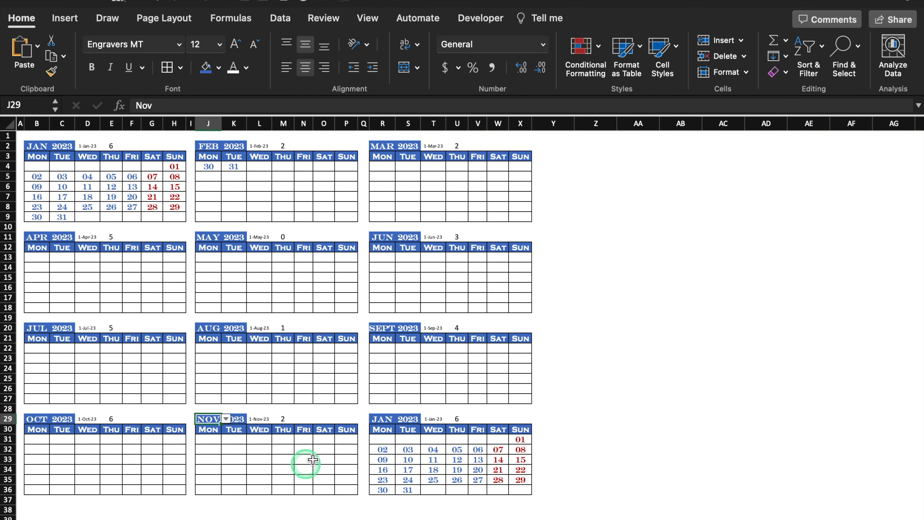
left_click(383, 418)
left_click(400, 418)
left_click(386, 519)
left_click(630, 392)
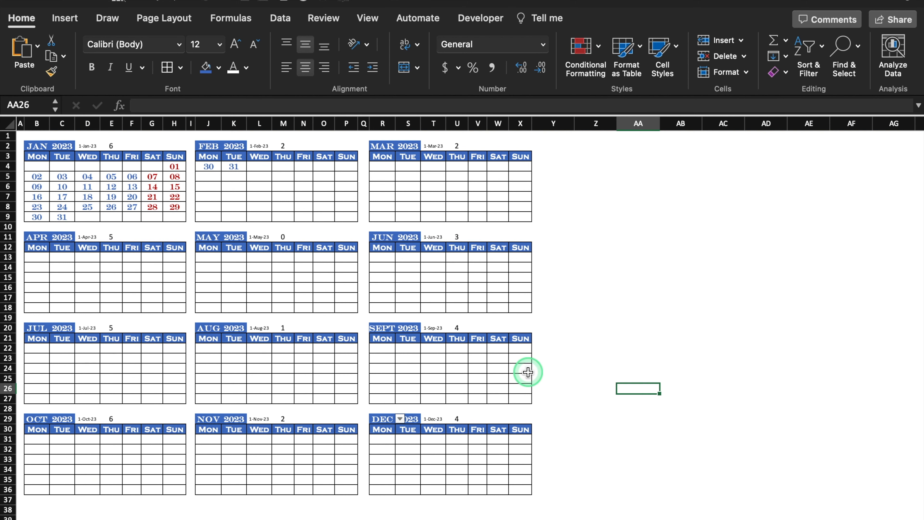
Edit the EOMONTH conditional formatting rule on the February dates J4:P9 so it references February's own start date.
left_click_drag(846, 519, 857, 519)
scroll(915, 340, "left", 3)
scroll(915, 343, "up", 2)
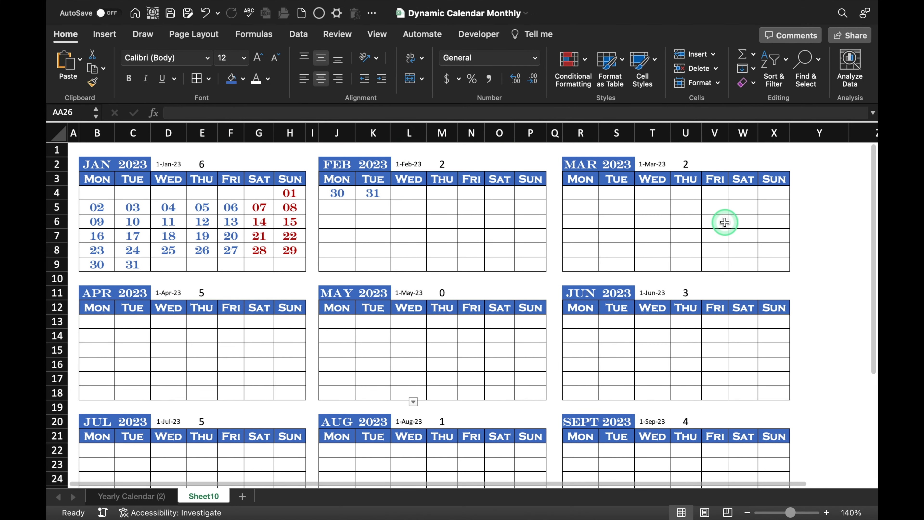
left_click_drag(340, 193, 529, 264)
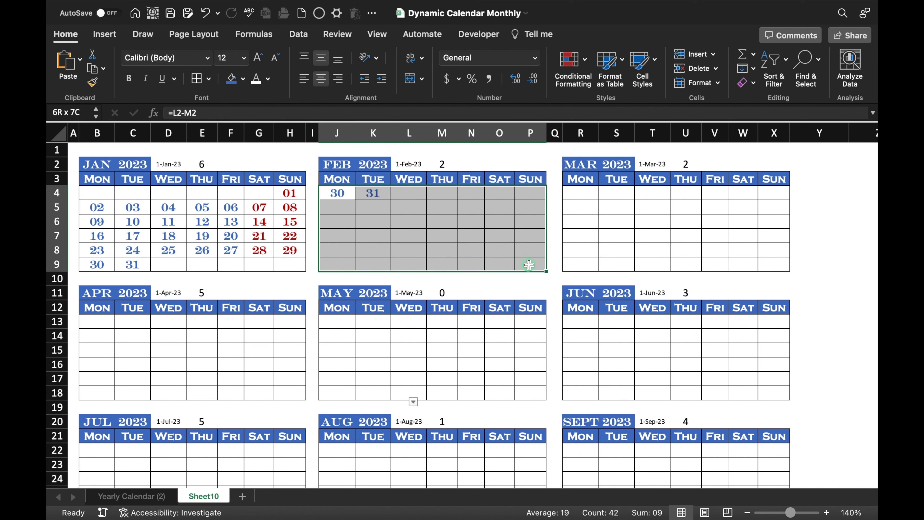
left_click(584, 61)
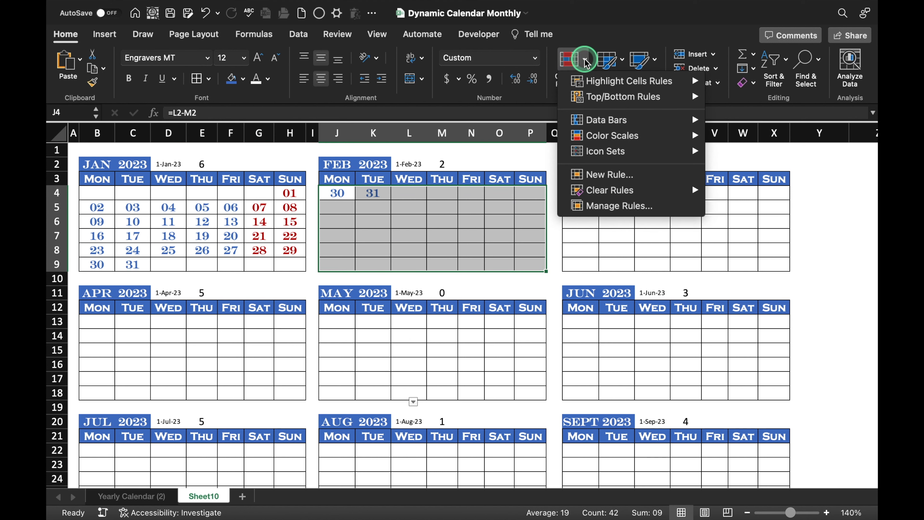
left_click(640, 205)
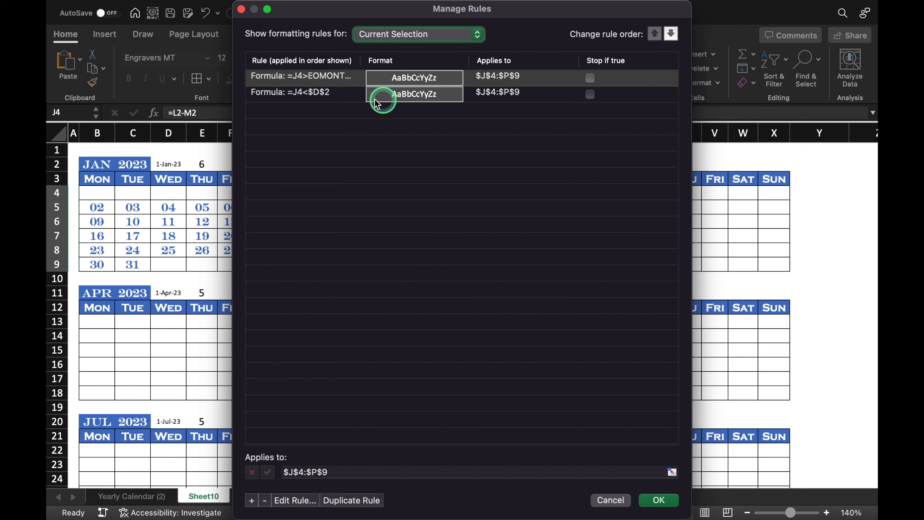
left_click(330, 77)
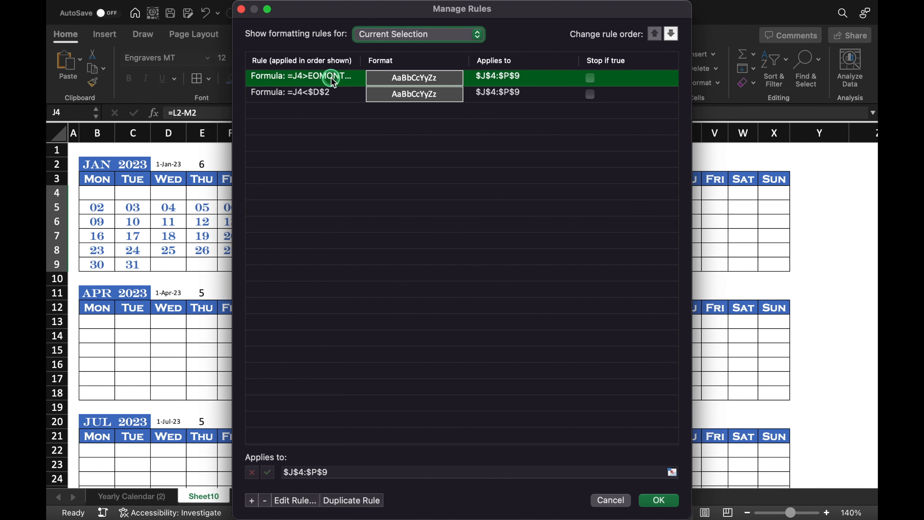
left_click(293, 500)
left_click_drag(471, 99, 466, 247)
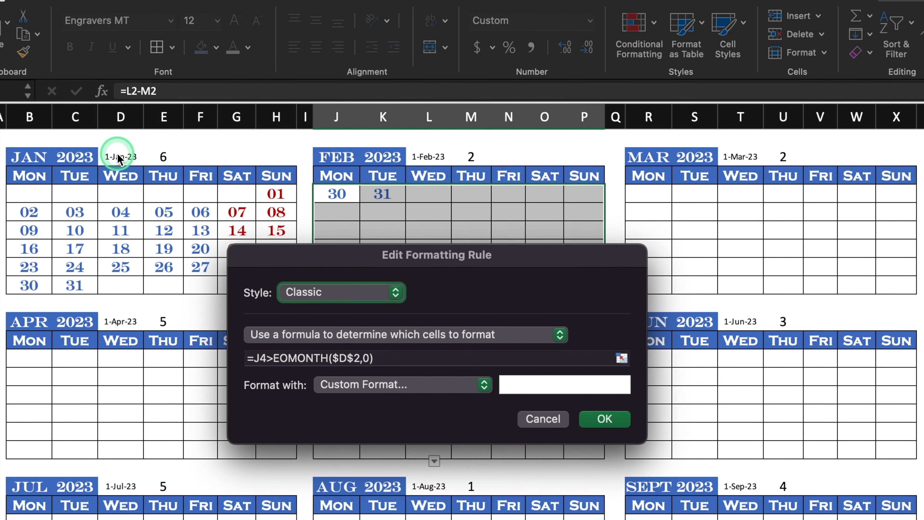
left_click(347, 358)
key("BackSpace")
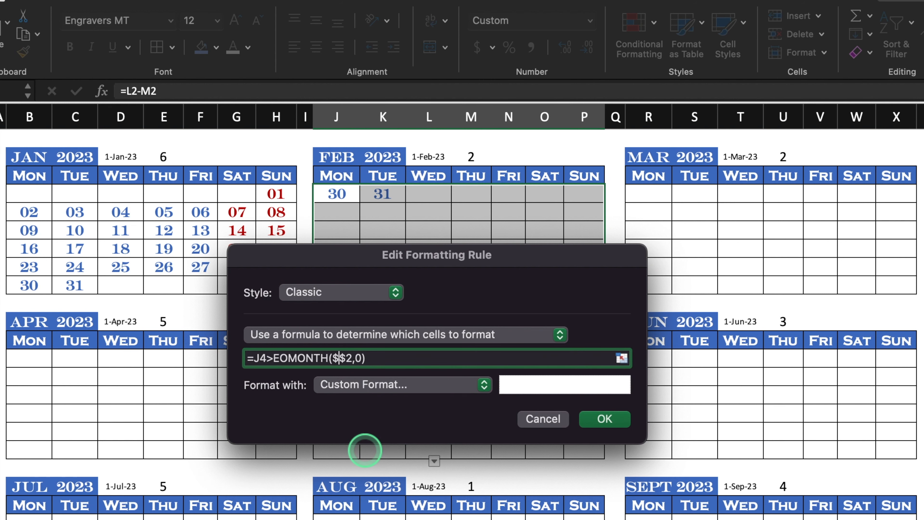
left_click(605, 418)
Set the second conditional formatting rule on the February dates J4:P9 to =J4<$L$2 and apply the rule changes.
left_click(324, 93)
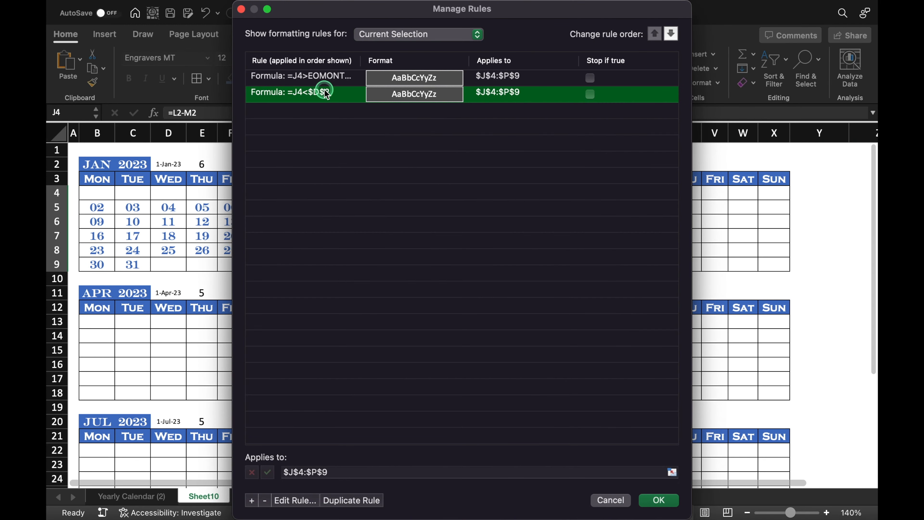
left_click(302, 500)
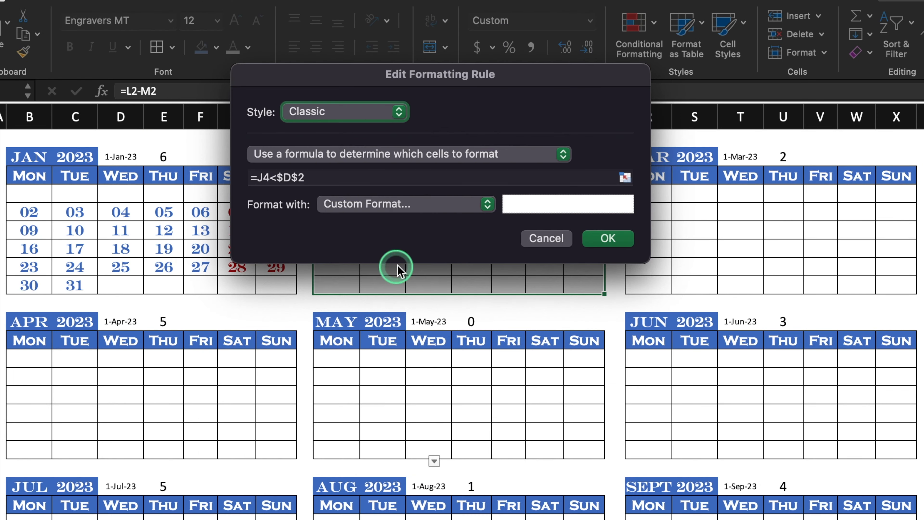
left_click(287, 178)
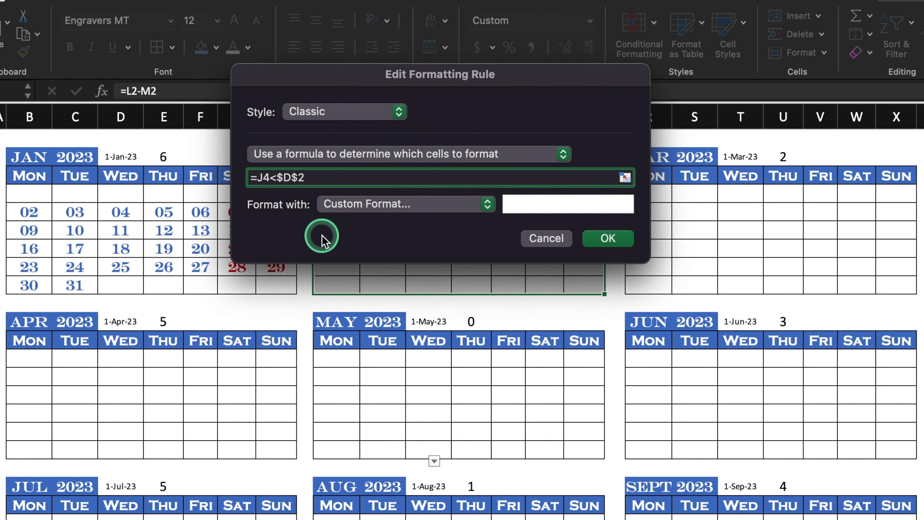
type("L")
left_click(623, 238)
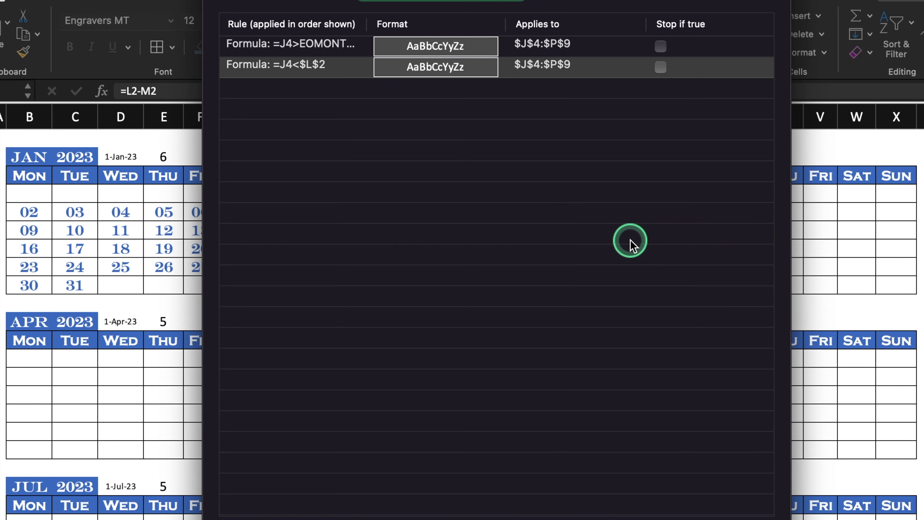
left_click(659, 501)
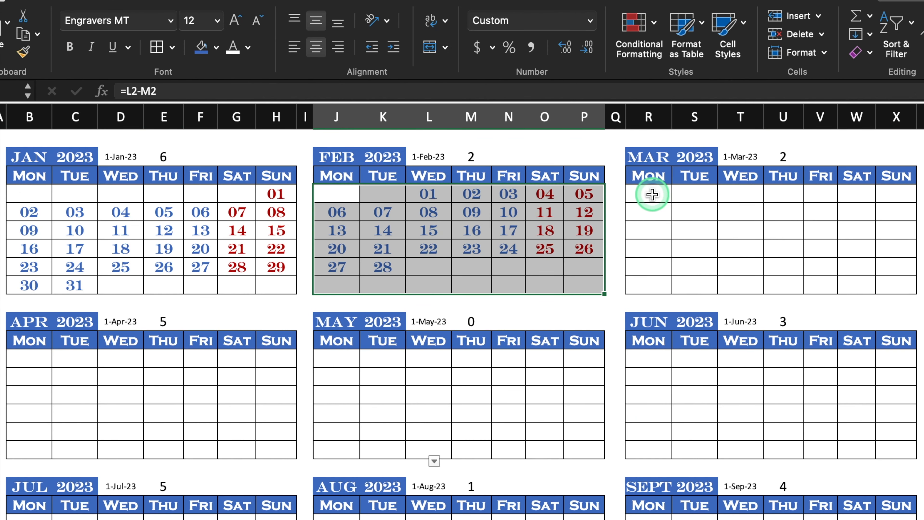
Set the EOMONTH conditional formatting rule on the March dates R4:X9 to =R4>EOMONTH($T$2,0).
left_click_drag(651, 194, 887, 285)
left_click(658, 47)
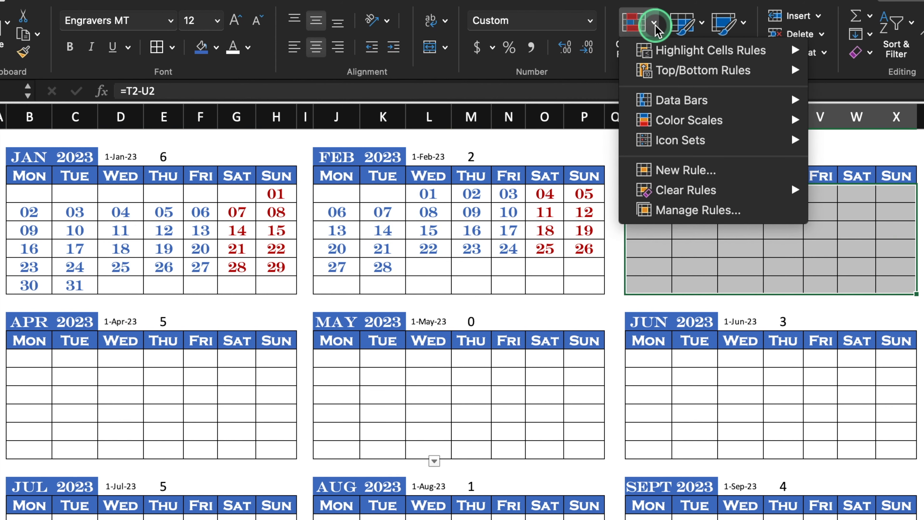
left_click(707, 218)
left_click(313, 79)
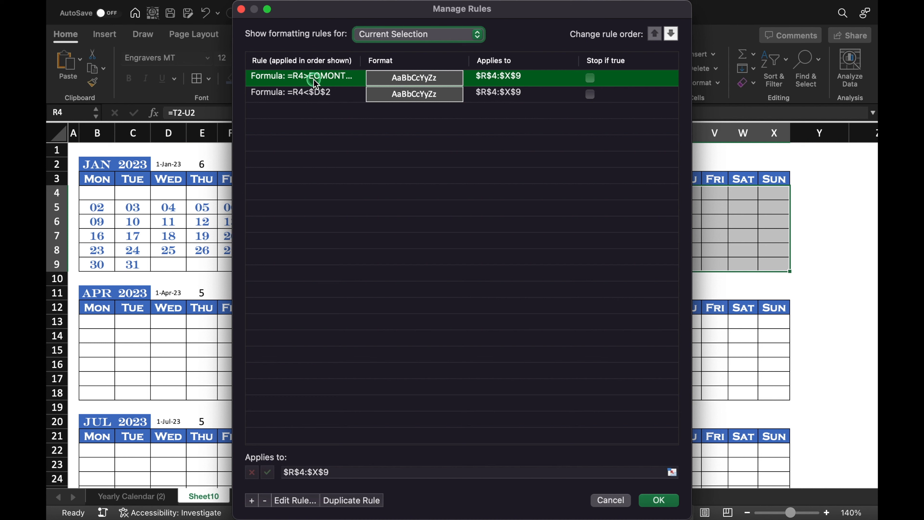
left_click(297, 502)
left_click_drag(454, 161, 455, 229)
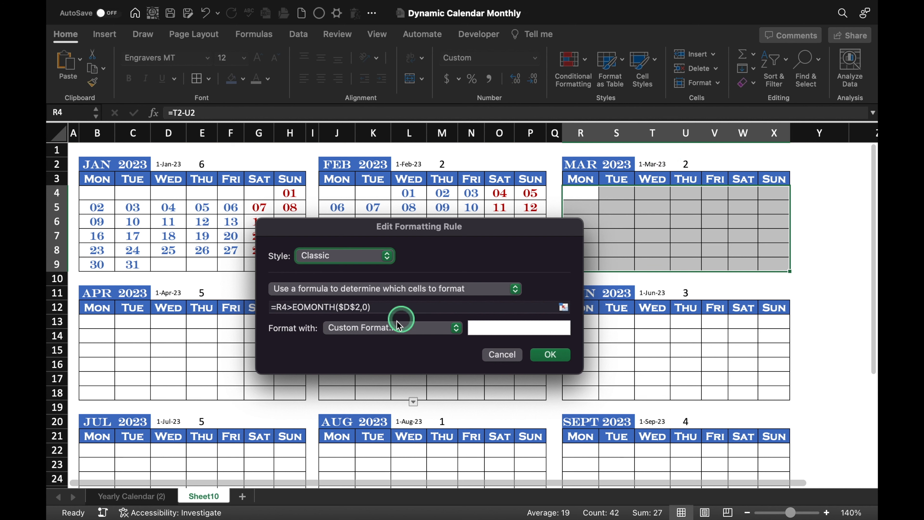
left_click(349, 307)
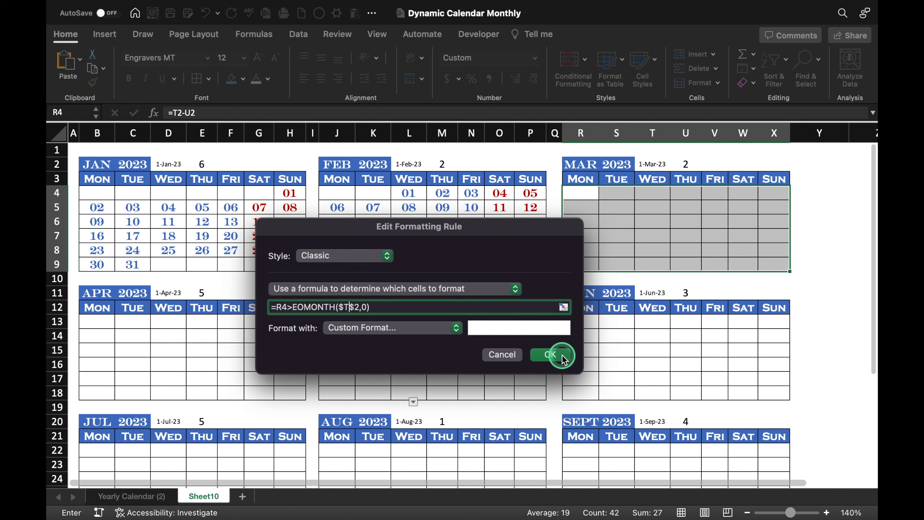
left_click(550, 354)
Set the second March conditional formatting rule to =R4<$T$2 and apply the rule changes.
left_click(338, 92)
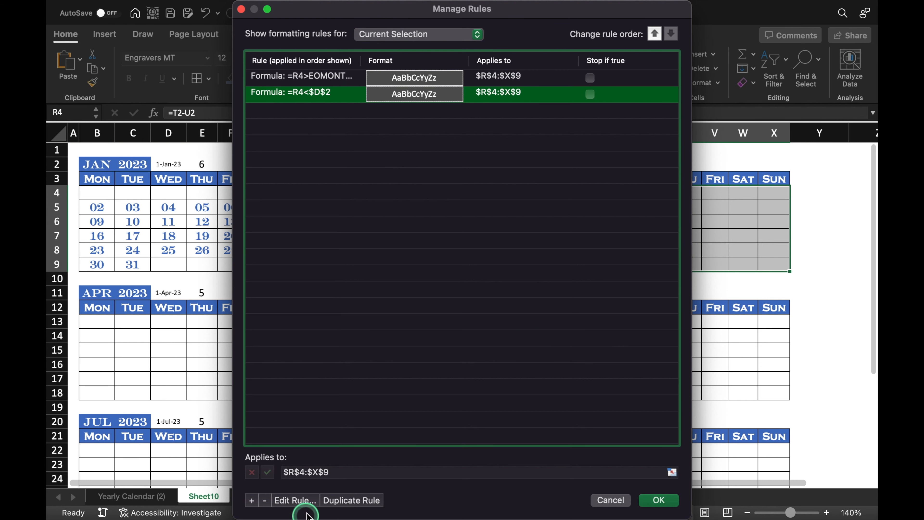
left_click(295, 500)
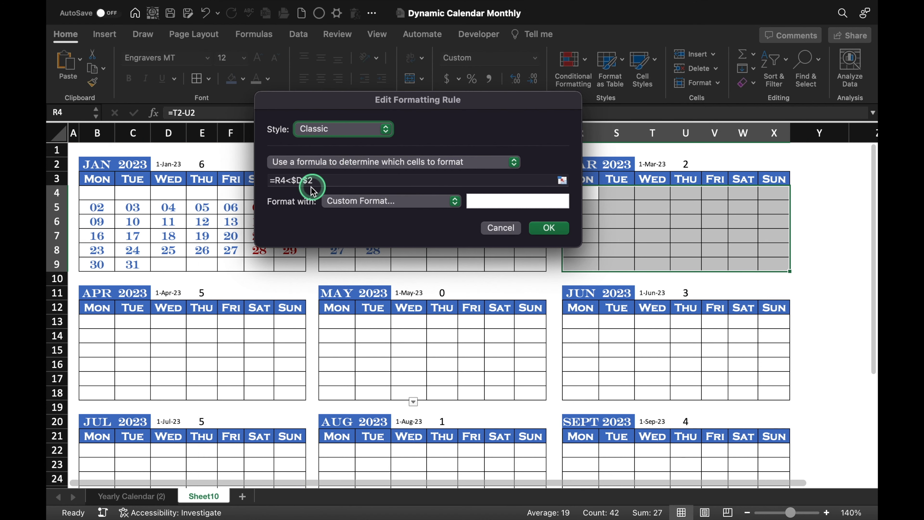
left_click(301, 180)
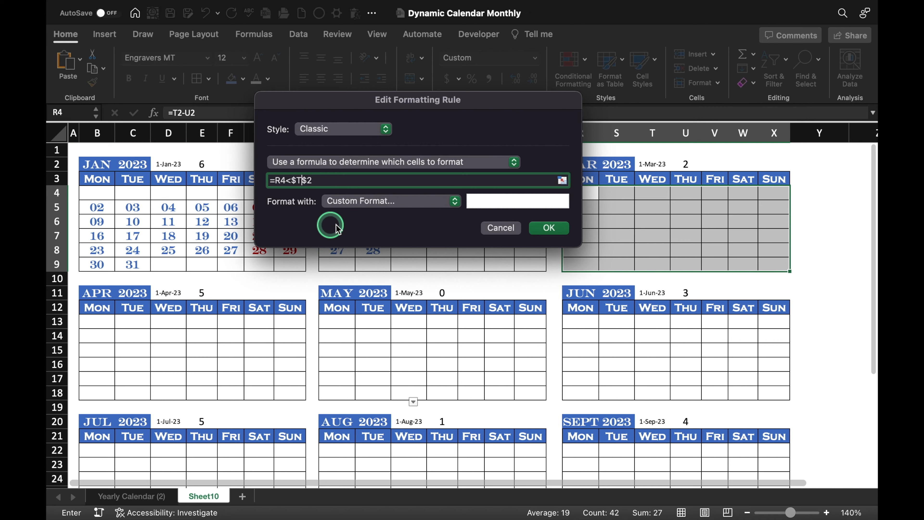
left_click(550, 228)
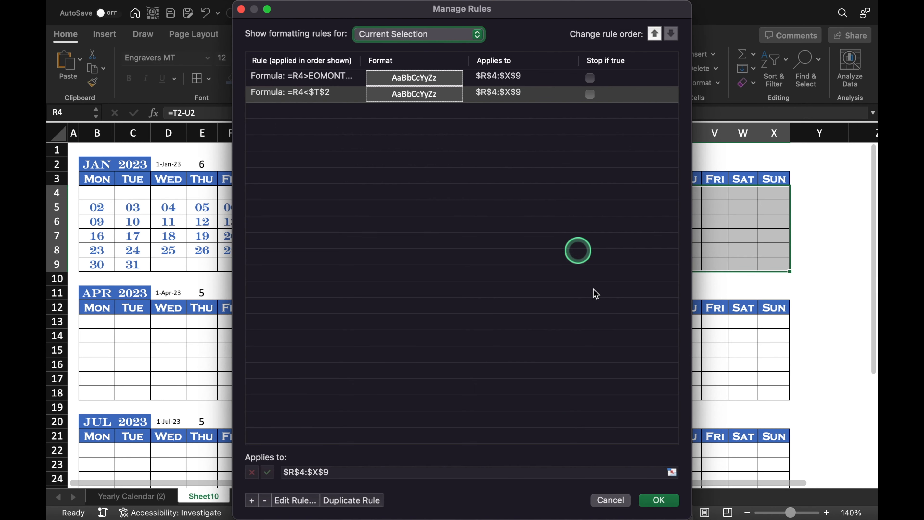
left_click(657, 500)
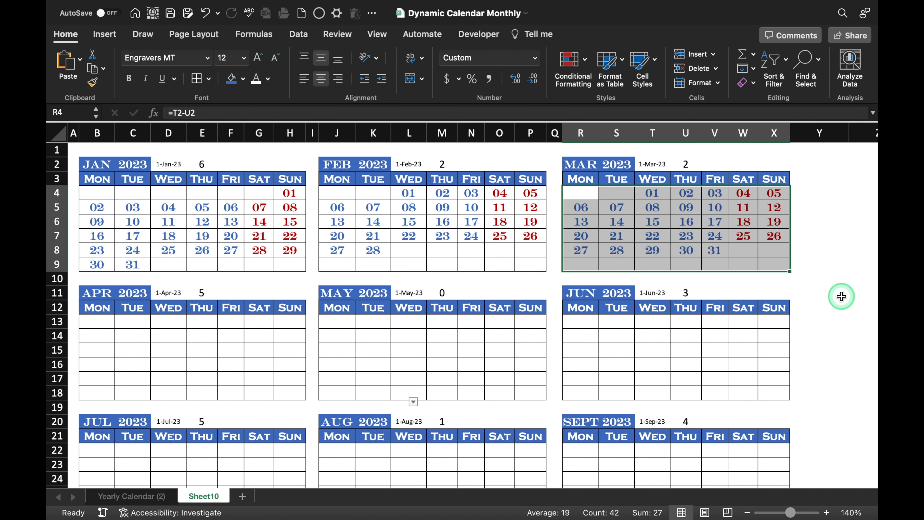
Set the EOMONTH conditional formatting rule on the April dates B13:H18 to =B13>EOMONTH($D$11,0).
left_click_drag(95, 320, 283, 389)
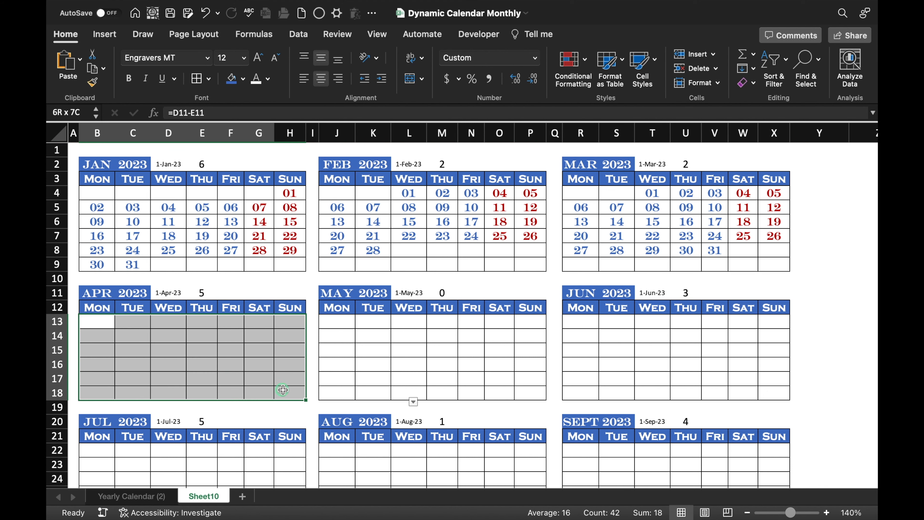
left_click(569, 61)
left_click(635, 196)
left_click(636, 205)
left_click(338, 77)
left_click(294, 500)
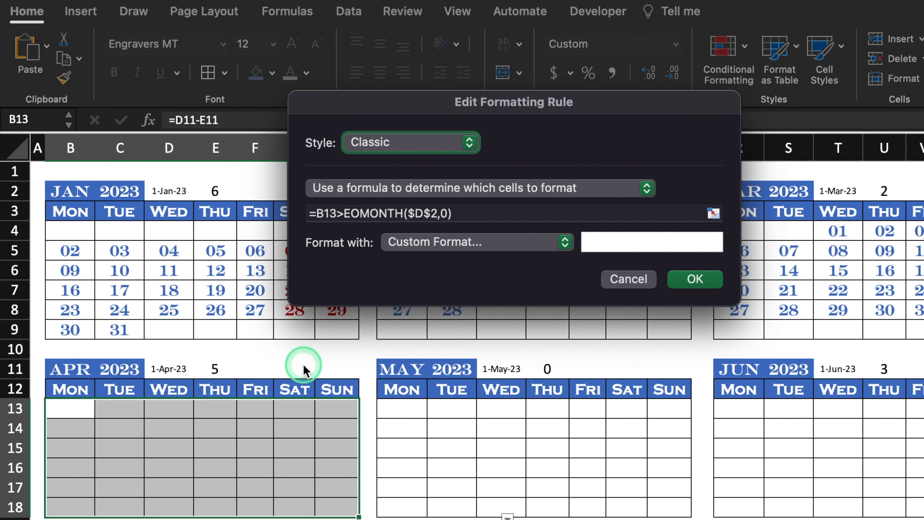
left_click(438, 214)
type("11")
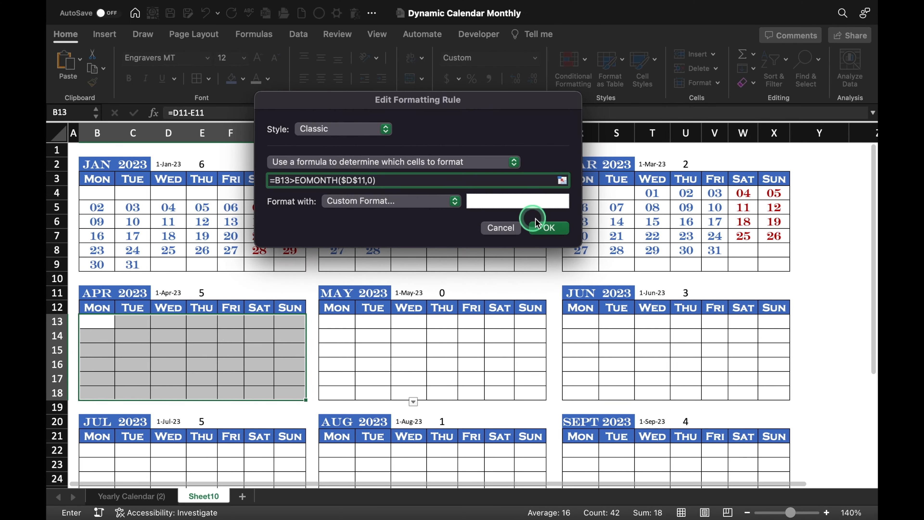
left_click(548, 228)
Set the second April conditional formatting rule to =B13<$D$11 and apply the rule changes.
left_click(361, 92)
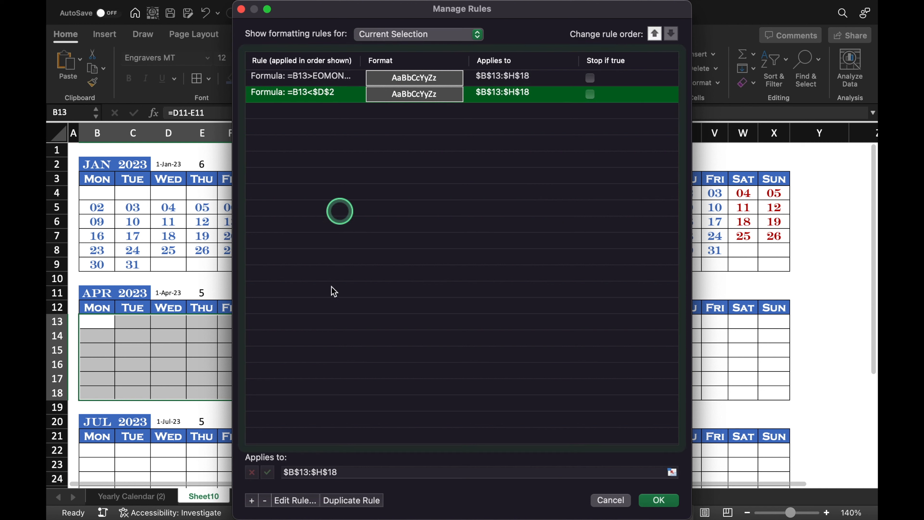
left_click(298, 500)
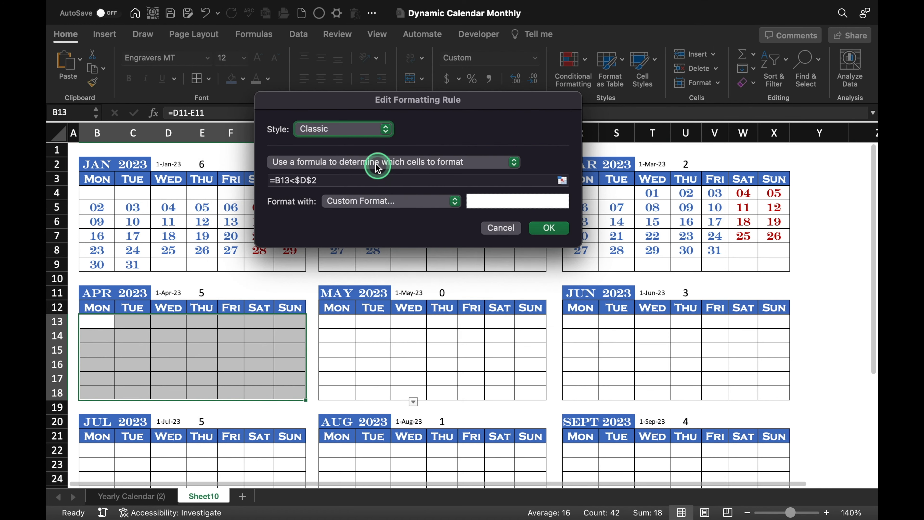
left_click(324, 181)
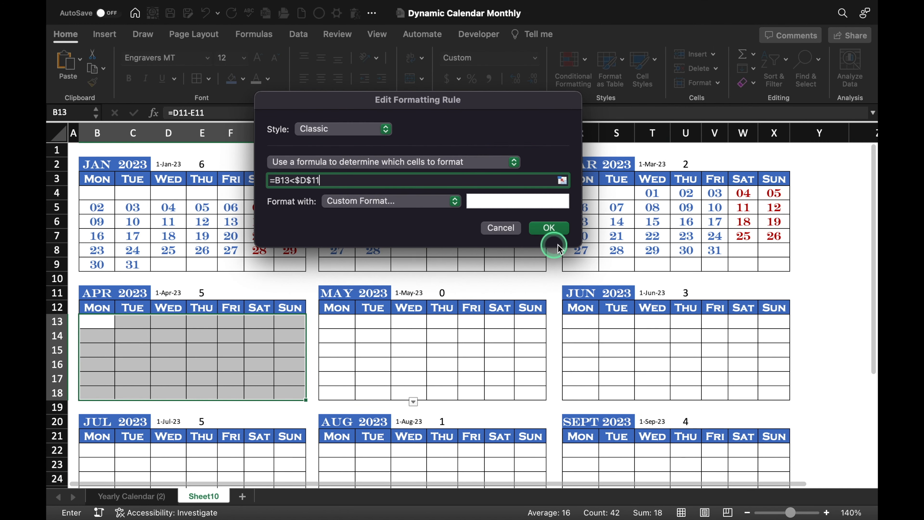
left_click(549, 228)
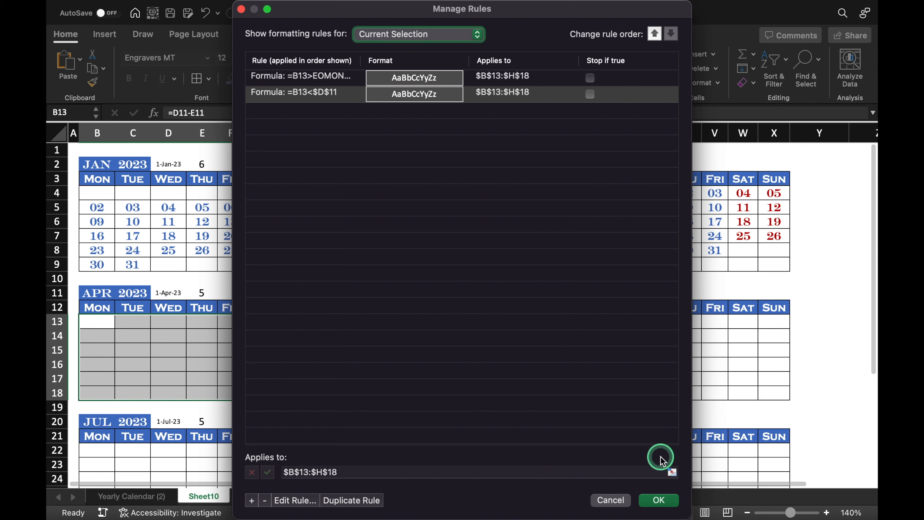
left_click(658, 501)
Edit both conditional formatting rules on the May dates J13:P18 to reference $L$11, with =J13>EOMONTH($L$11,0) as the first.
left_click_drag(343, 322, 538, 395)
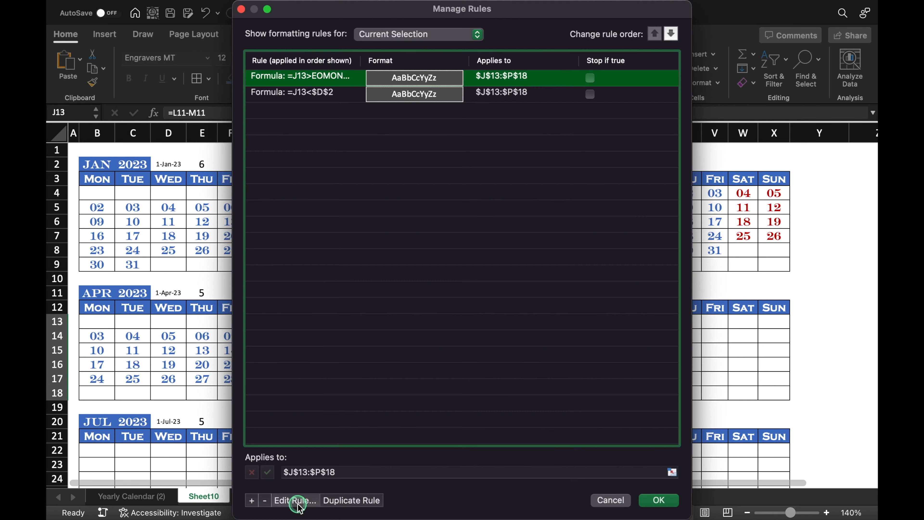
left_click(296, 502)
left_click_drag(715, 179, 727, 180)
left_click(551, 260)
key("BackSpace")
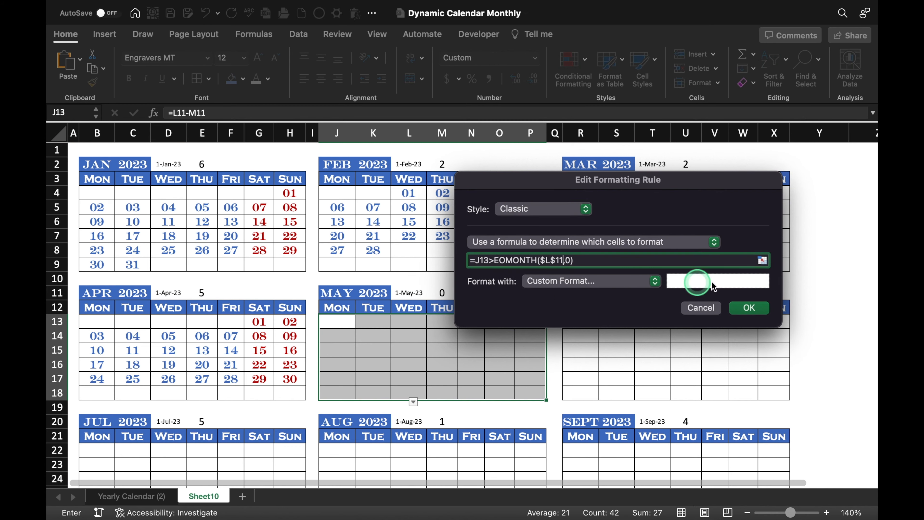
left_click(749, 308)
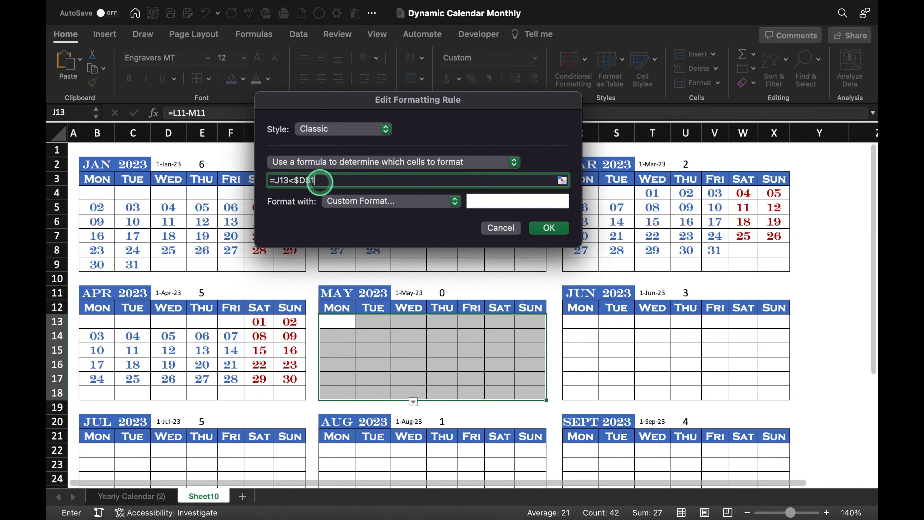
left_click(549, 226)
left_click(658, 502)
Try to repoint the conditional formatting rules on the June dates R13:X18, entering =R13<$U$11 for the second rule.
left_click_drag(651, 361, 784, 394)
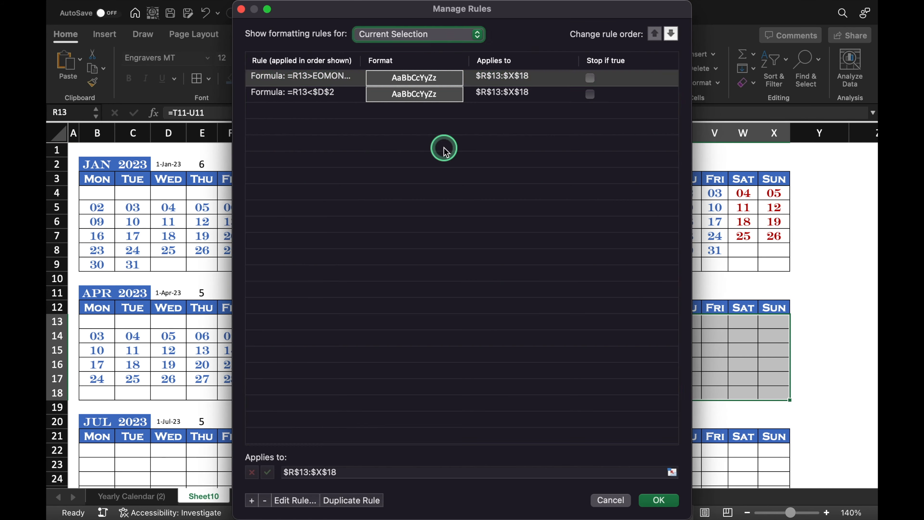
left_click(298, 501)
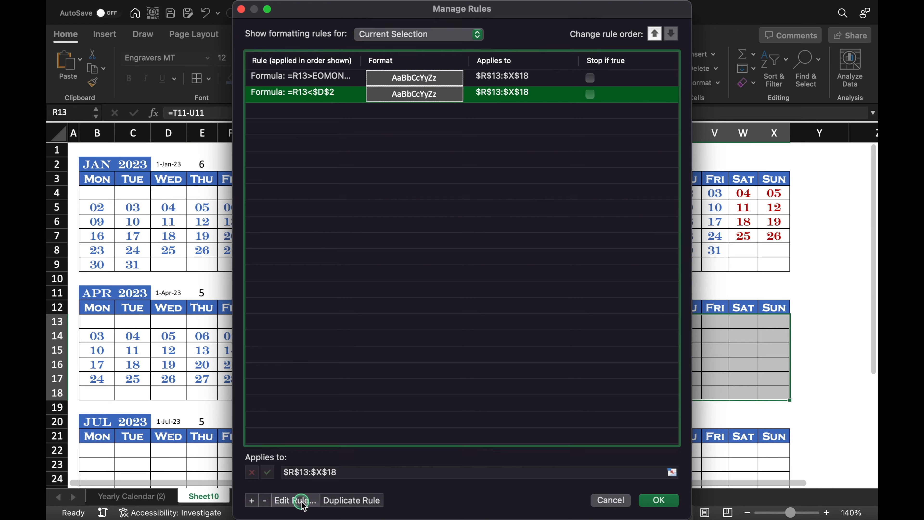
left_click(299, 499)
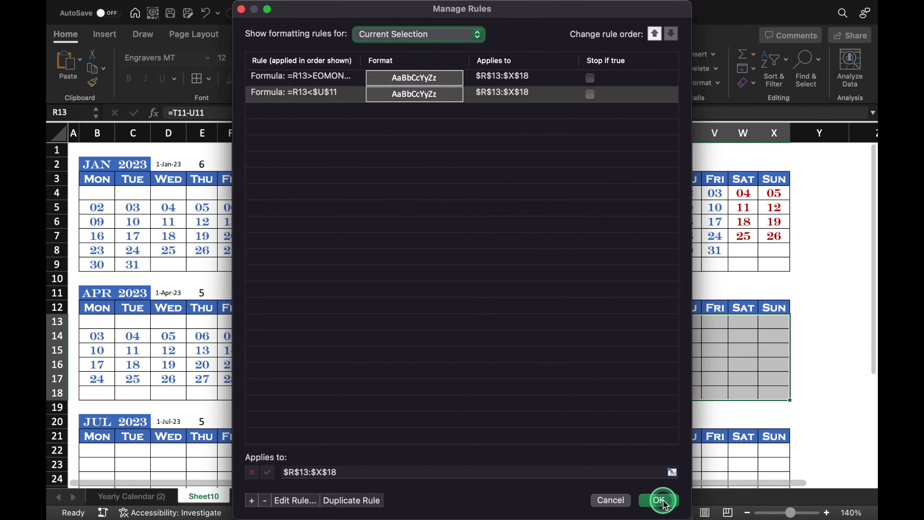
left_click(660, 498)
Correct the June conditional formatting rules on R13:X18 so they reference June's start date in T11.
left_click(580, 87)
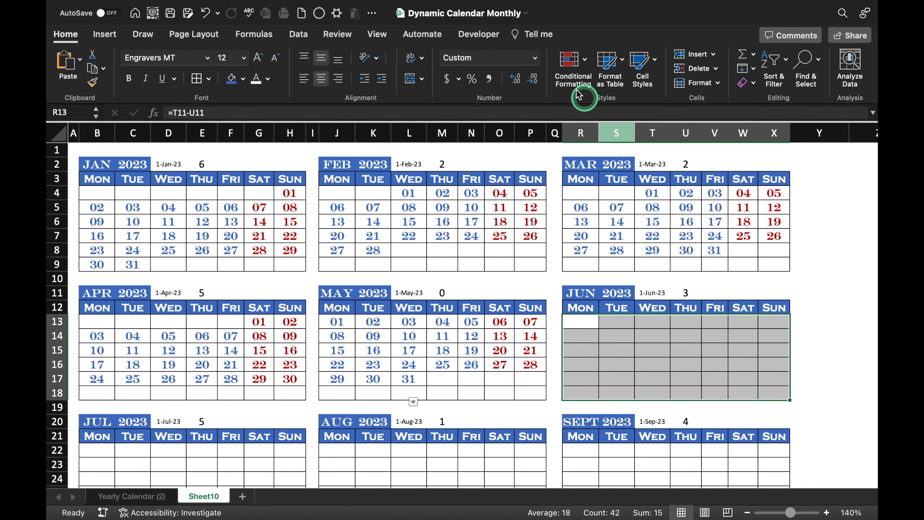
left_click(581, 219)
left_click(318, 80)
left_click(656, 500)
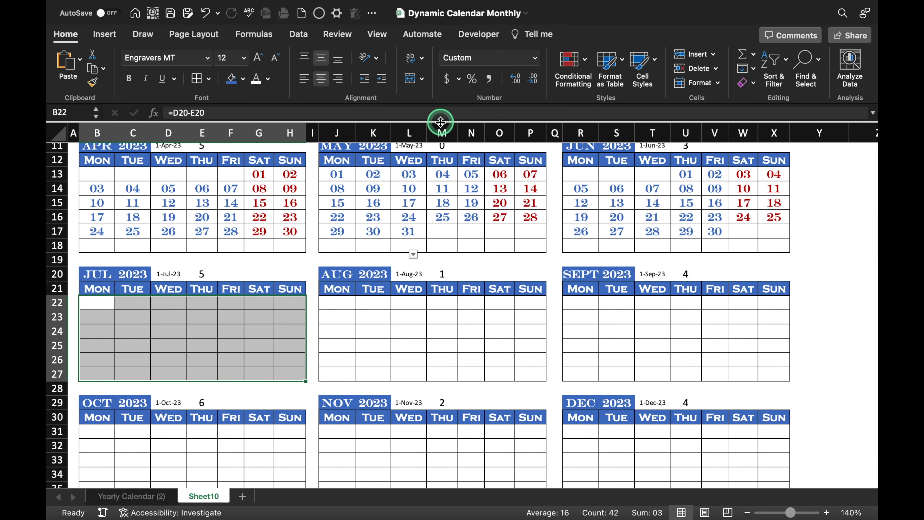
Edit both conditional formatting rules on the July dates B22:H27 to reference July's start date in D20.
left_click(573, 69)
left_click(615, 208)
left_click(287, 500)
left_click(323, 184)
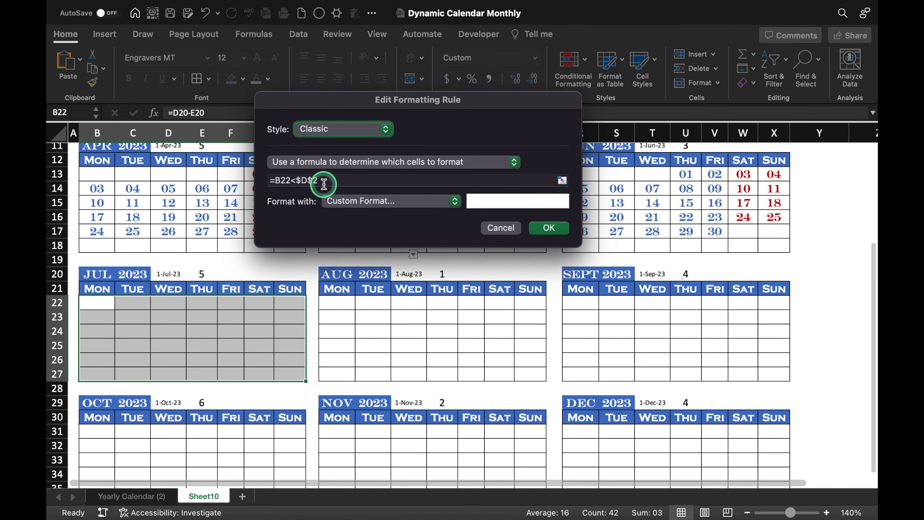
left_click(655, 497)
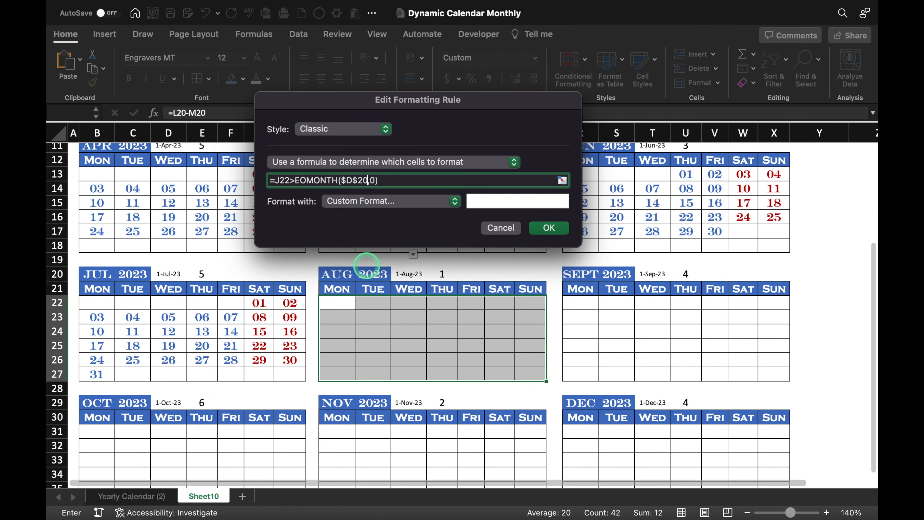
Edit both conditional formatting rules on the August dates J22:P27 to reference $L$20, with =J22<$L$20 as the second.
left_click(549, 228)
left_click(294, 500)
left_click(549, 227)
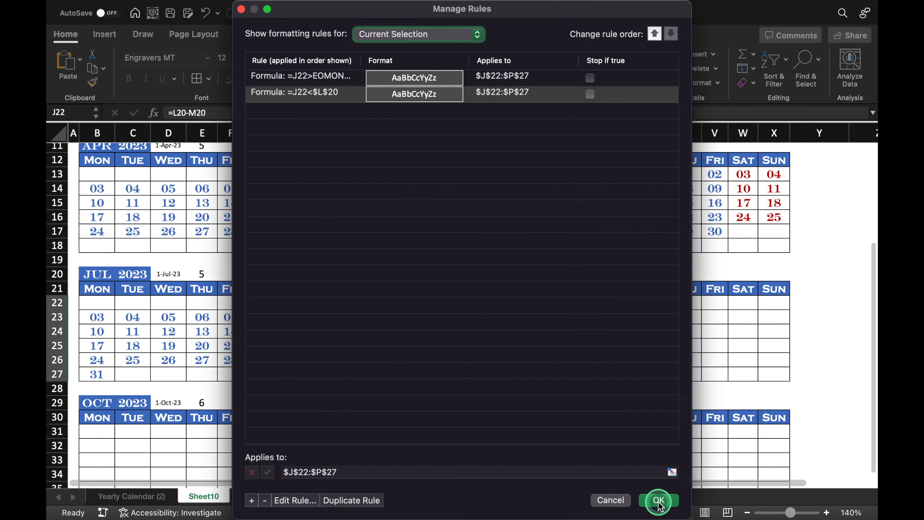
left_click(655, 499)
Edit both conditional formatting rules on the September dates R22:X27 to reference $T$20, with =R22<$T$20 as the second.
left_click(582, 72)
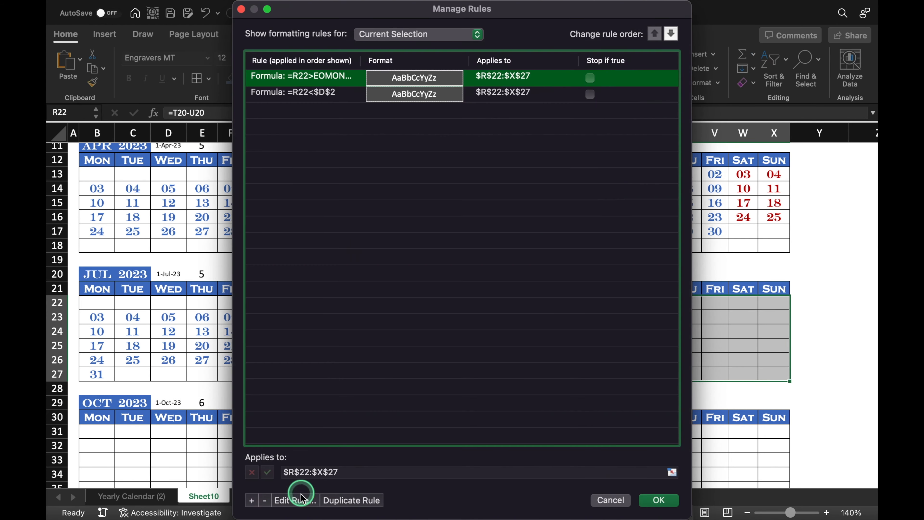
left_click(295, 499)
left_click(549, 227)
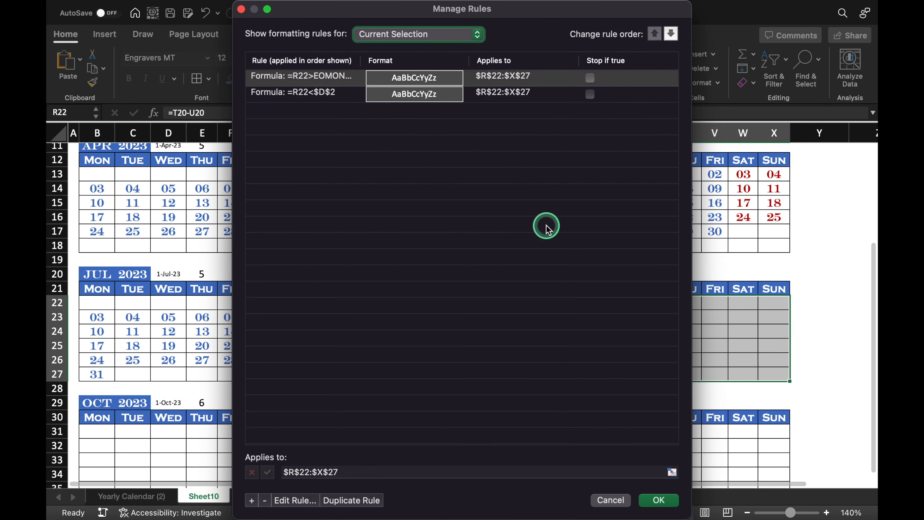
left_click(295, 499)
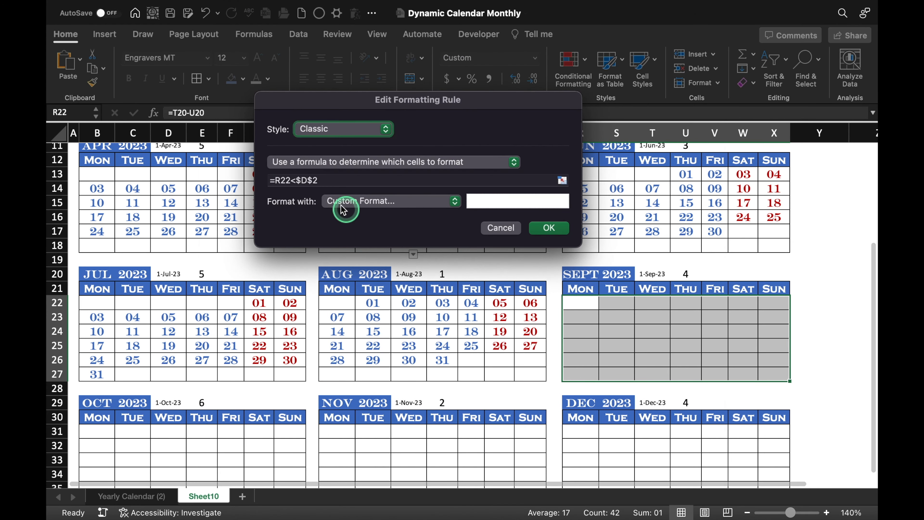
left_click(280, 178)
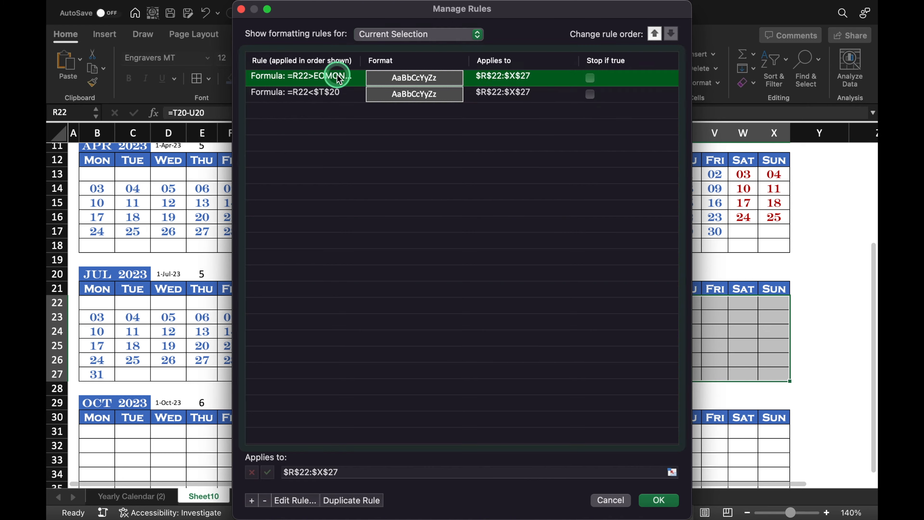
left_click(549, 227)
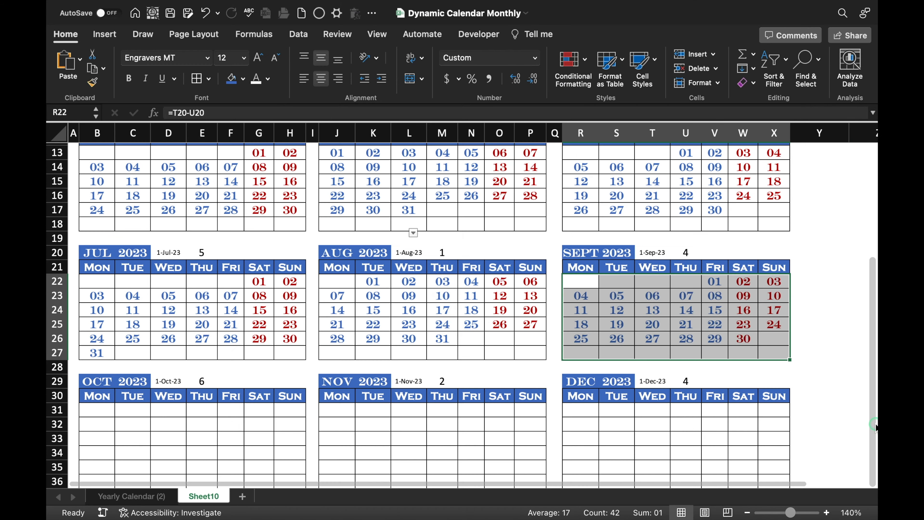
Edit both conditional formatting rules on the October dates B31:H36 to reference October's start date in D29.
left_click_drag(97, 410, 290, 437)
left_click(573, 68)
left_click(586, 217)
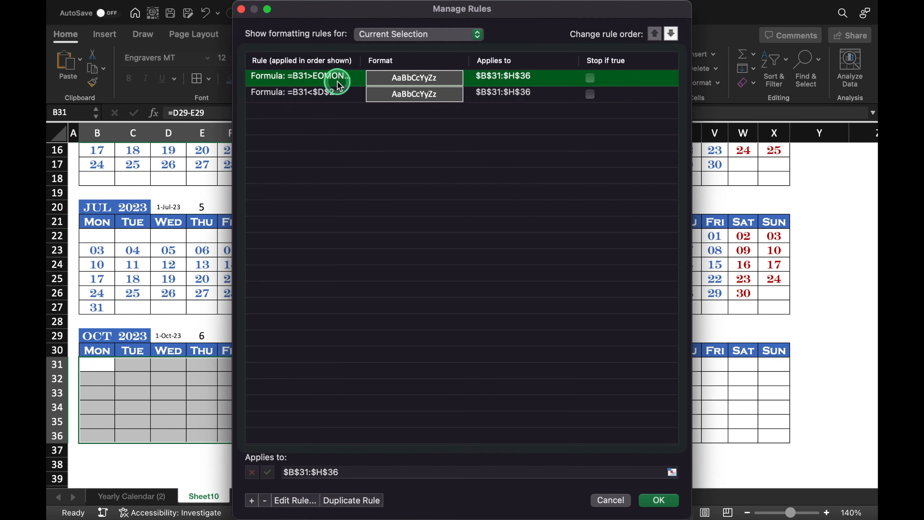
double_click(338, 81)
left_click(362, 181)
type("9")
left_click(549, 227)
left_click(295, 499)
left_click(549, 228)
Point the end-of-month conditional formatting rule on the November dates J31:P36 to November's start date in L29.
left_click_drag(336, 364, 529, 435)
left_click(586, 217)
double_click(338, 77)
left_click(360, 180)
type("9")
left_click_drag(485, 105, 546, 181)
left_click(414, 257)
key("BackSpace")
type("L")
left_click(610, 303)
Change the second conditional formatting rule on the November dates to reference $L$29 and apply the rules.
double_click(338, 98)
left_click(323, 180)
key("BackSpace")
key("BackSpace")
key("BackSpace")
type("L$29")
left_click(548, 227)
left_click(662, 502)
Edit the first conditional formatting rule on the December dates R31:X36 to =R31>EOMONTH($T$29,0).
left_click_drag(580, 364, 774, 435)
left_click(573, 68)
left_click(586, 218)
double_click(338, 77)
left_click(360, 180)
key("BackSpace")
key("BackSpace")
key("BackSpace")
type("T$29")
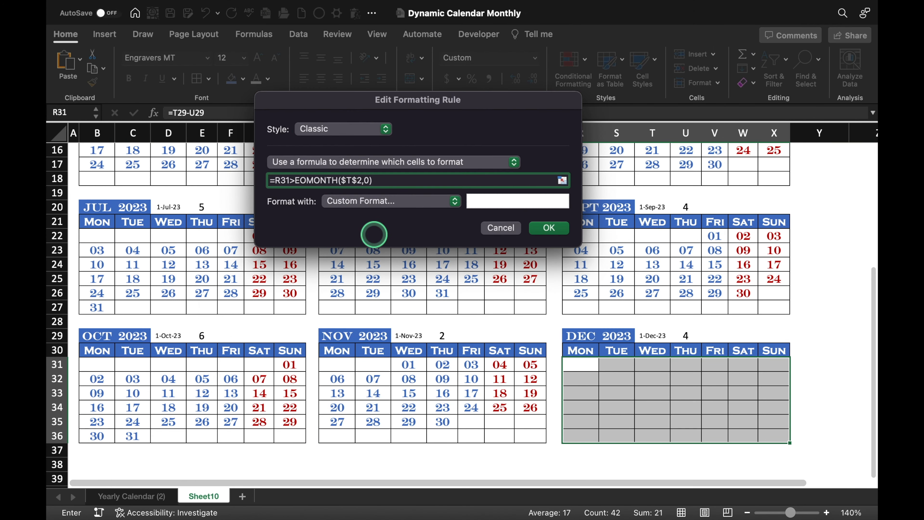
left_click(551, 227)
Edit the second December conditional formatting rule to =R31<$T$29 and apply the rules.
double_click(338, 98)
left_click(322, 179)
key("BackSpace")
key("BackSpace")
key("BackSpace")
type("T$29")
left_click(549, 227)
left_click(662, 501)
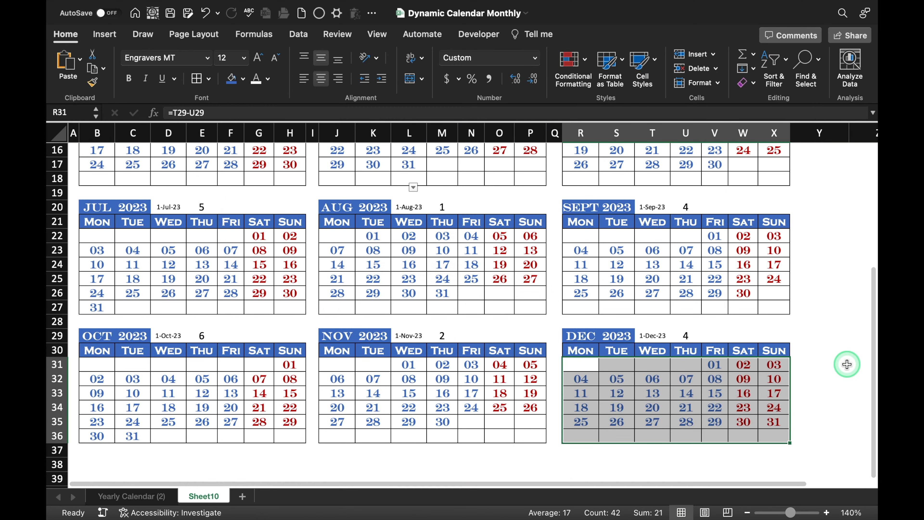
left_click(836, 364)
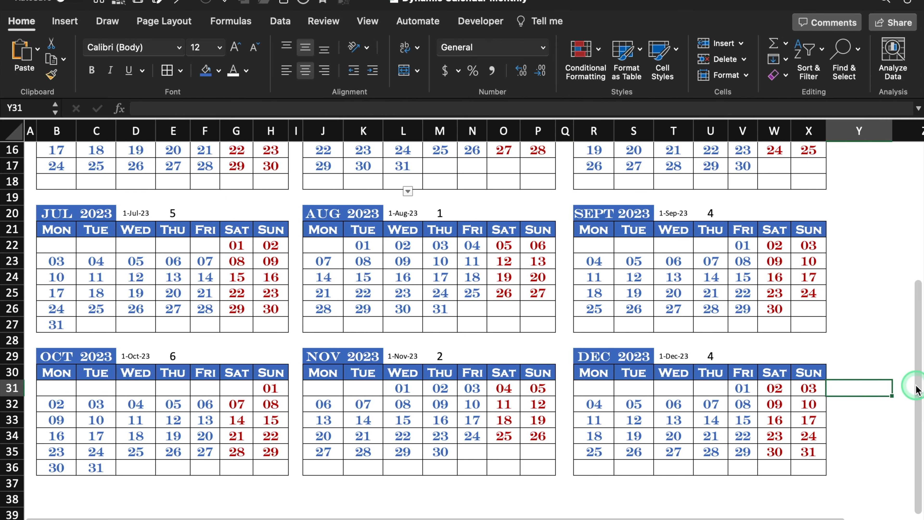
Start a new Classic conditional formatting rule for all calendar dates in B4:X36, using a formula to determine which cells to format.
left_click_drag(915, 389, 915, 249)
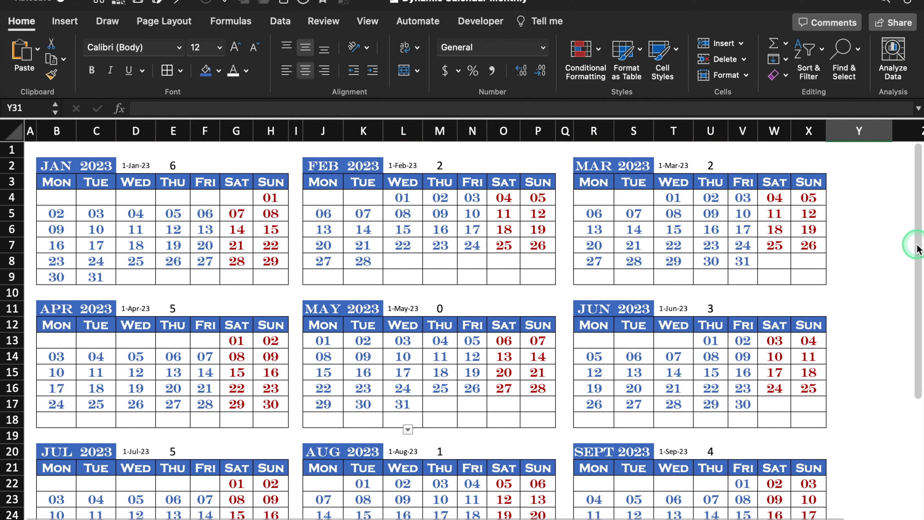
left_click(771, 457)
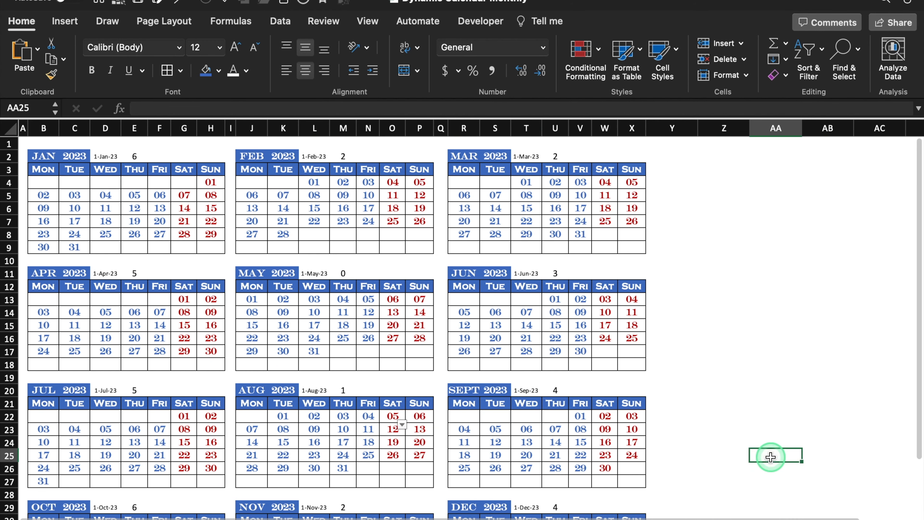
left_click_drag(42, 178, 619, 472)
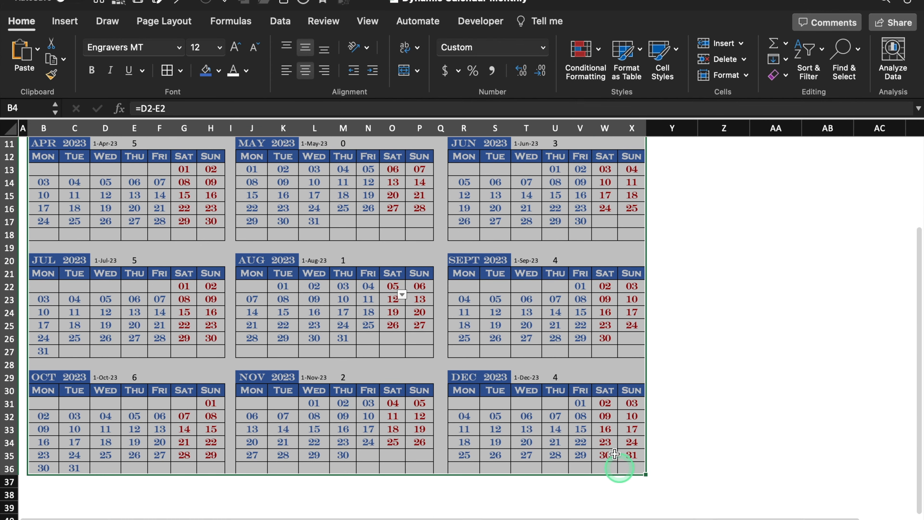
left_click(602, 65)
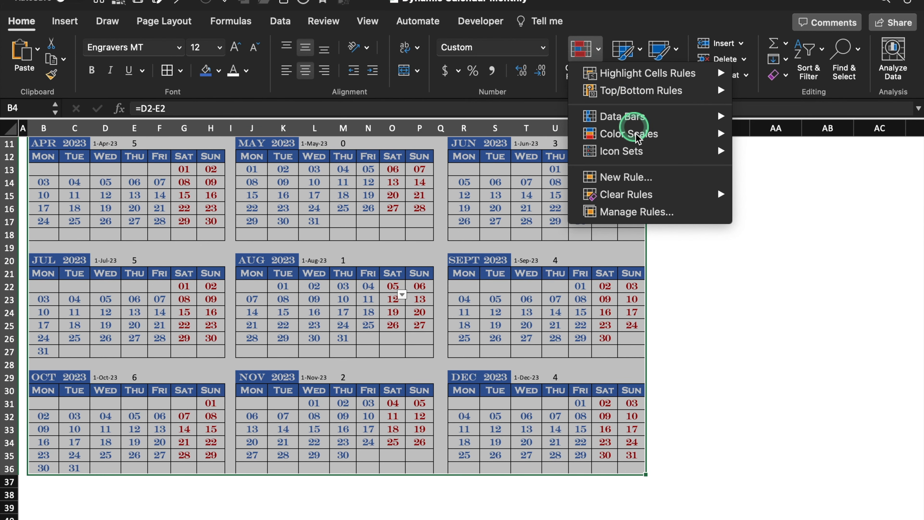
left_click(650, 179)
left_click(456, 123)
left_click(429, 187)
left_click(593, 162)
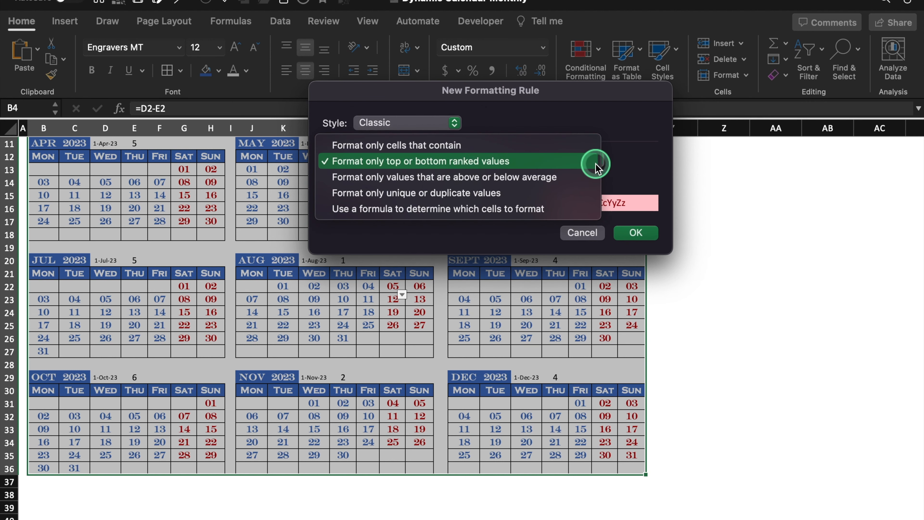
left_click(562, 209)
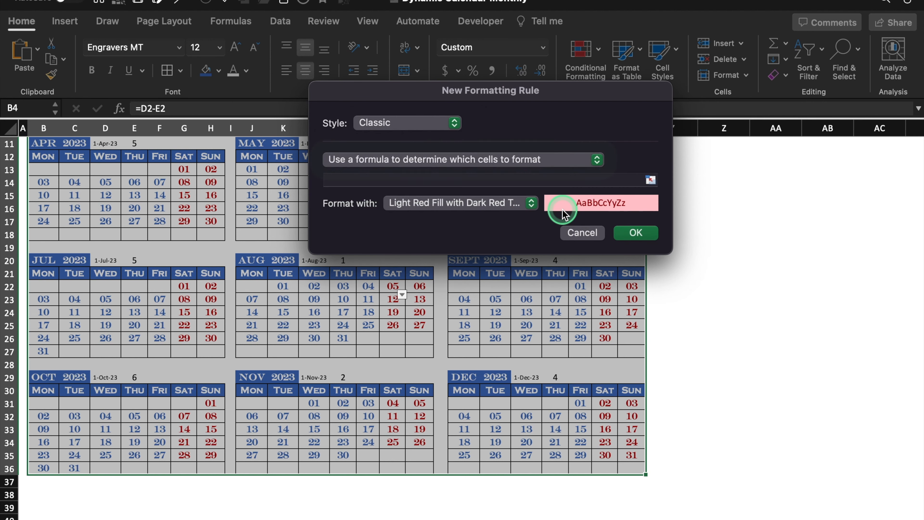
Enter =B4=Today() as the new rule's formula, with B4 as a relative reference.
left_click(501, 178)
left_click(509, 342)
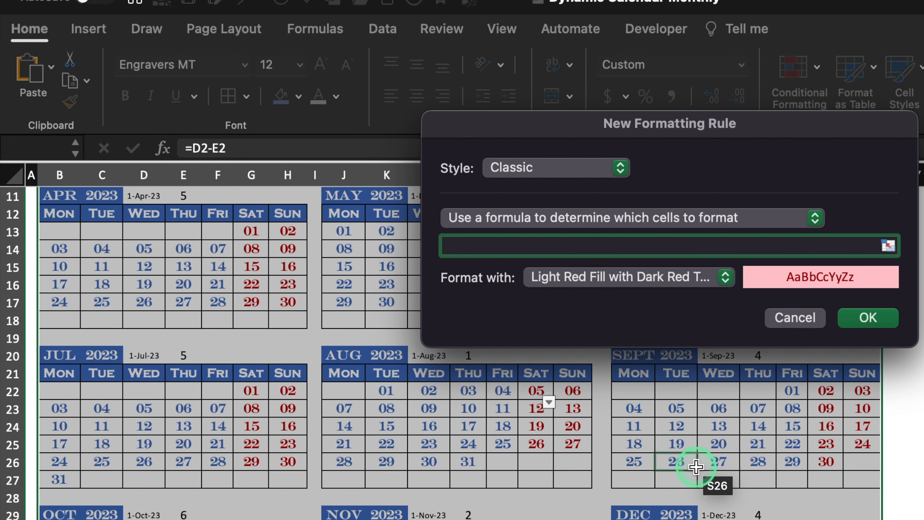
type("=")
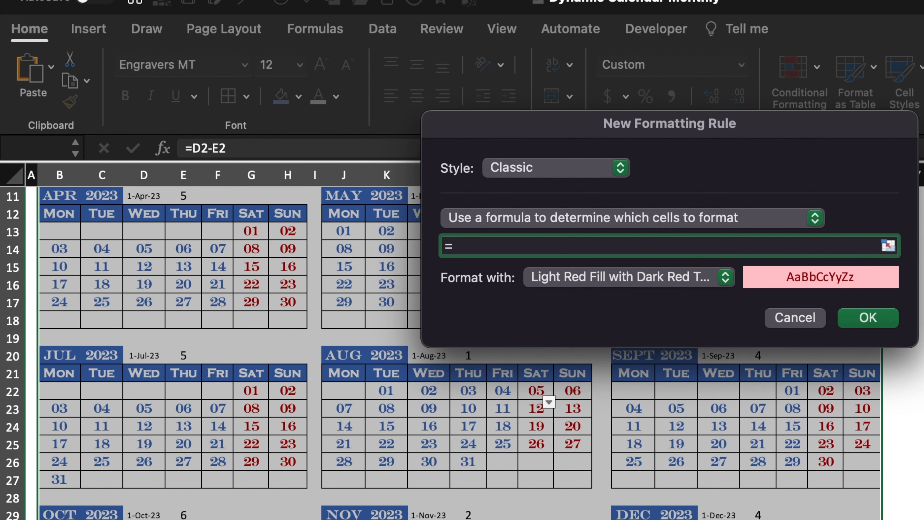
scroll(204, 364, "up", 5)
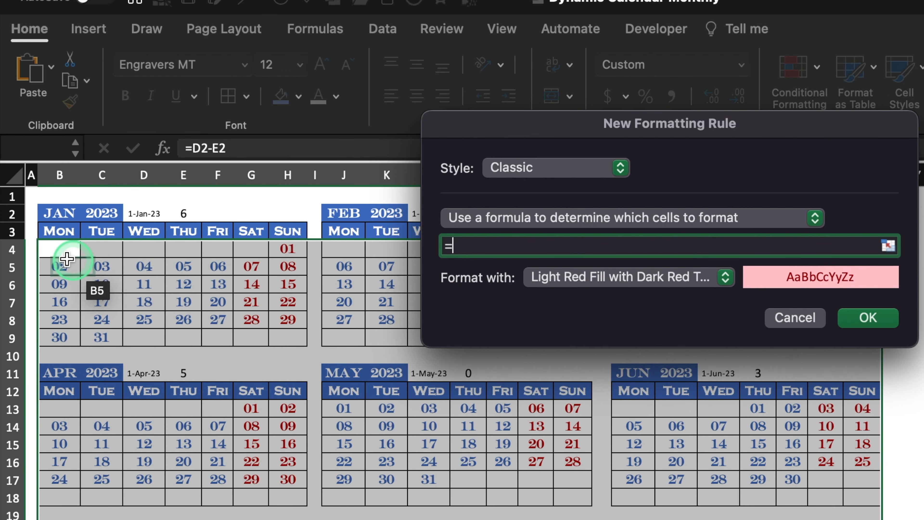
left_click(56, 248)
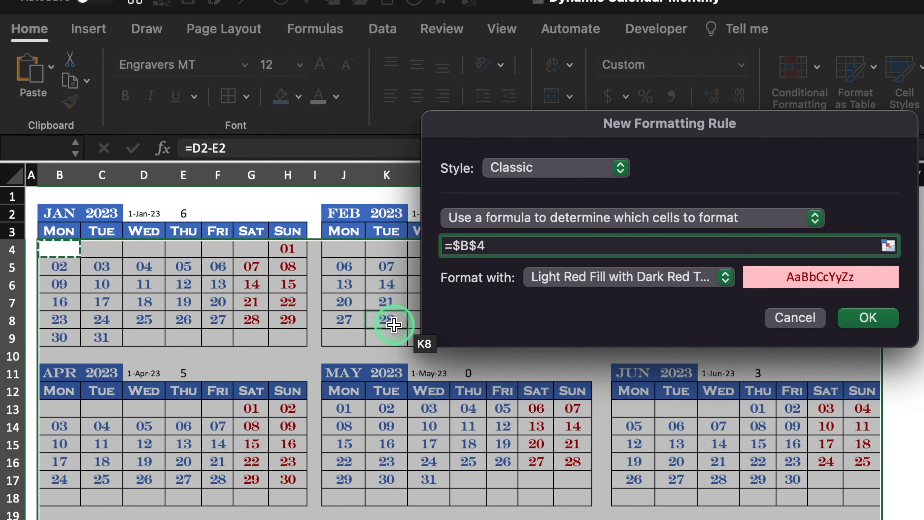
key("F4")
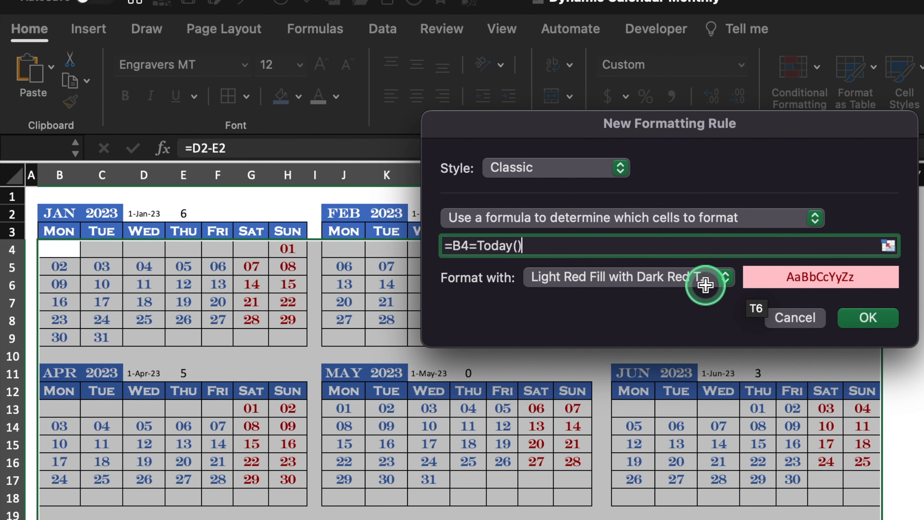
Give the today rule a custom format with a purple fill and yellow font, and apply it to the calendar.
left_click(709, 278)
left_click(659, 410)
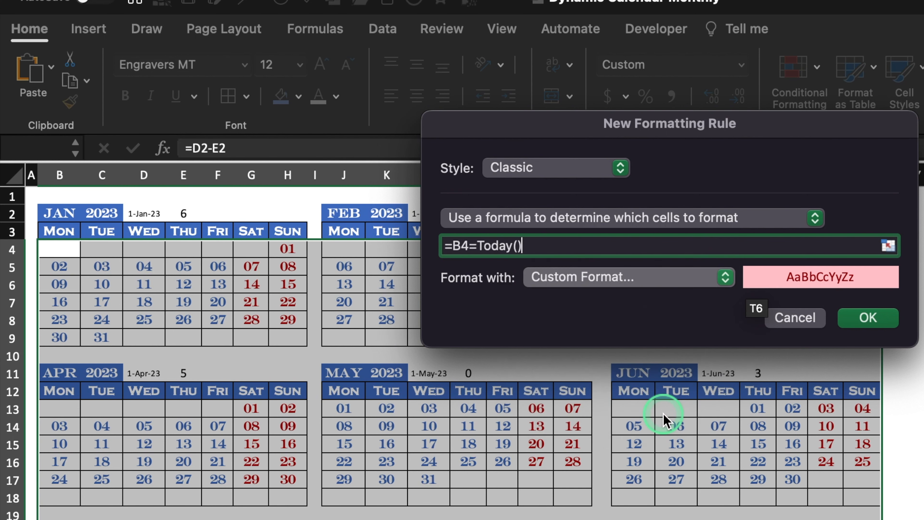
left_click(736, 89)
left_click(572, 150)
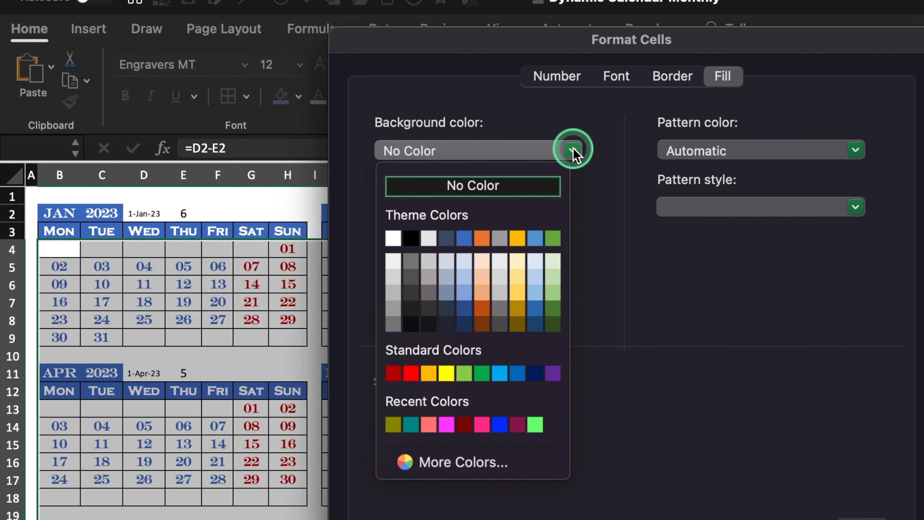
left_click(552, 373)
left_click(535, 68)
left_click(649, 256)
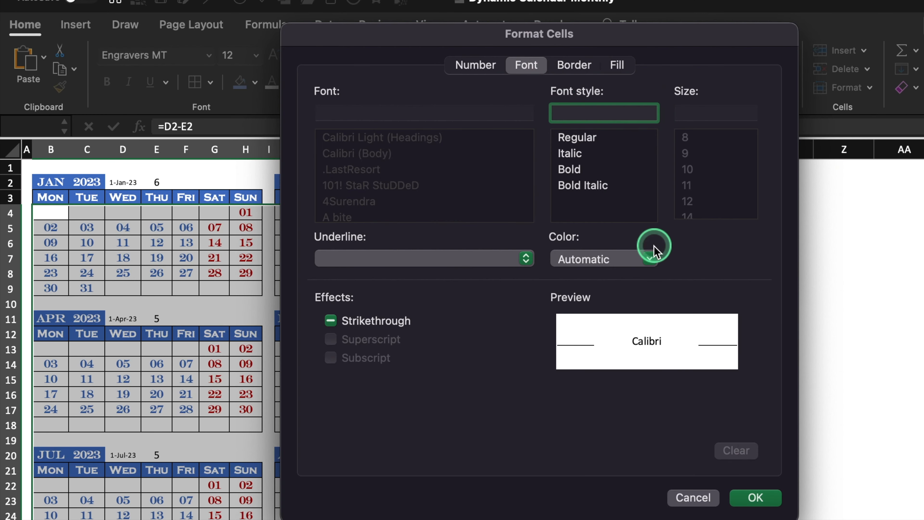
left_click(615, 449)
left_click(755, 498)
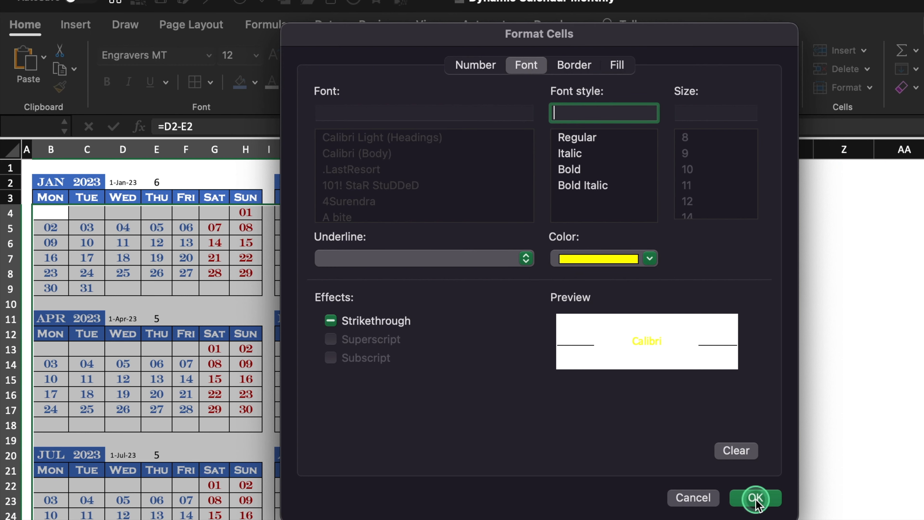
left_click(748, 280)
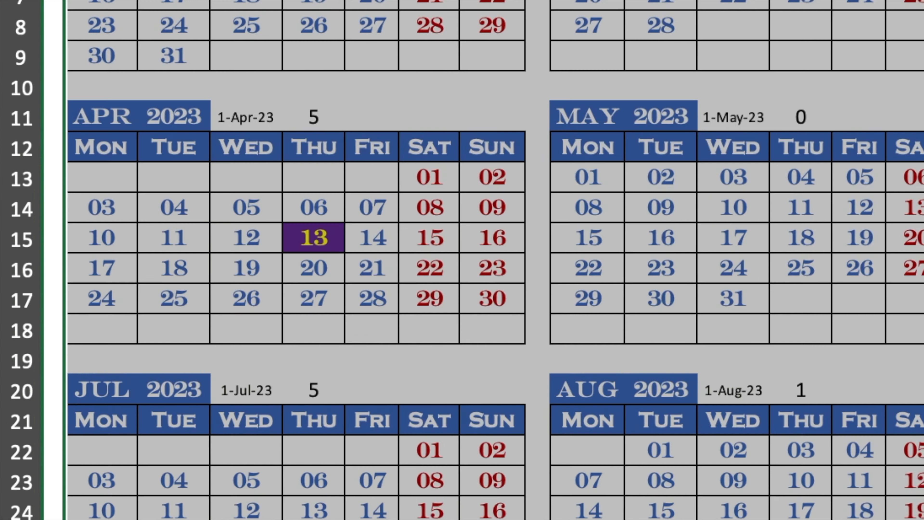
left_click(746, 254)
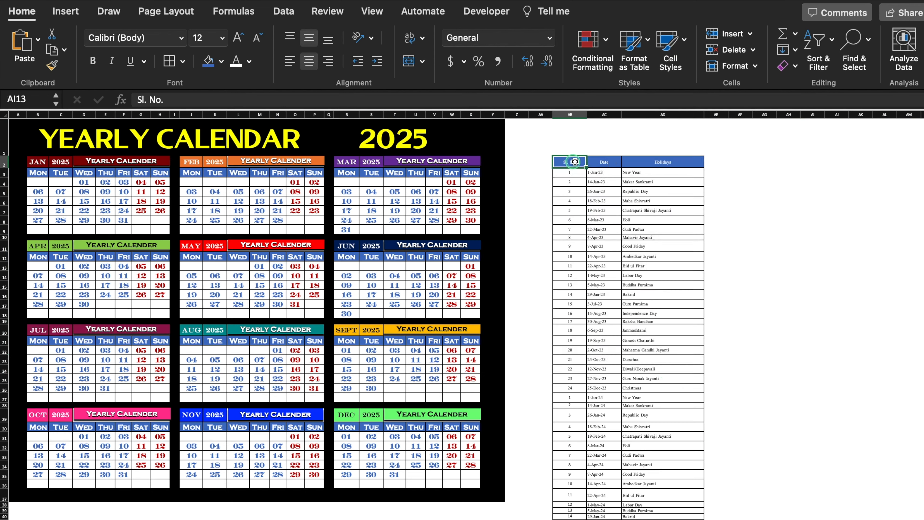
Copy the holiday table with Sl. No., Date and Holidays from the finished yearly calendar sheet and paste it at AA3 beside the new calendar.
left_click_drag(570, 156, 661, 485)
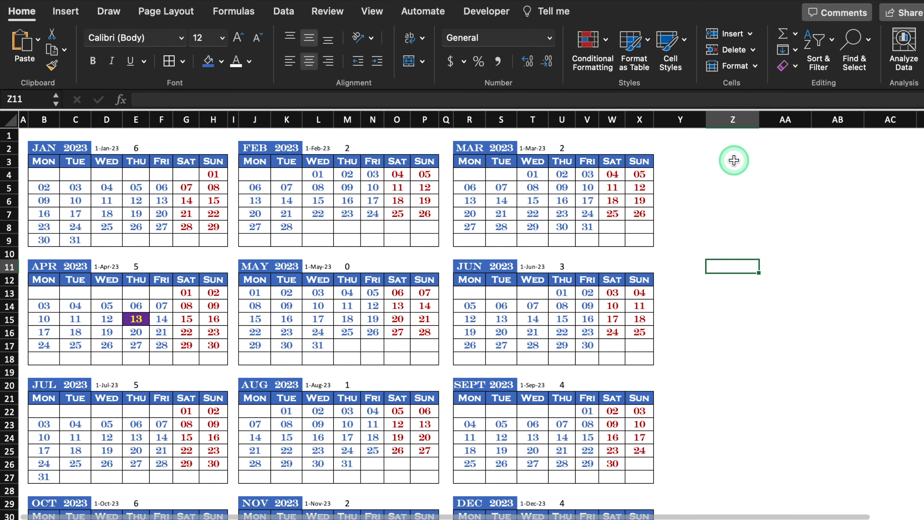
left_click(734, 157)
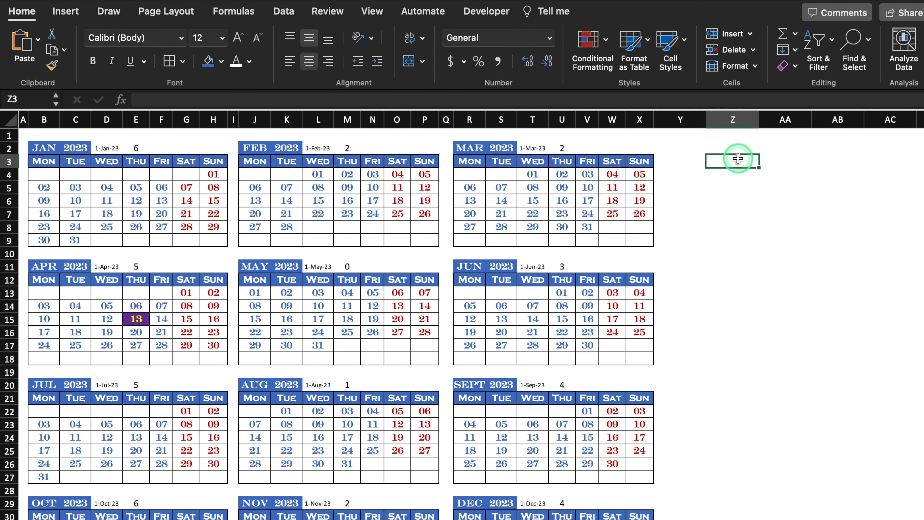
left_click(782, 155)
key("super+v")
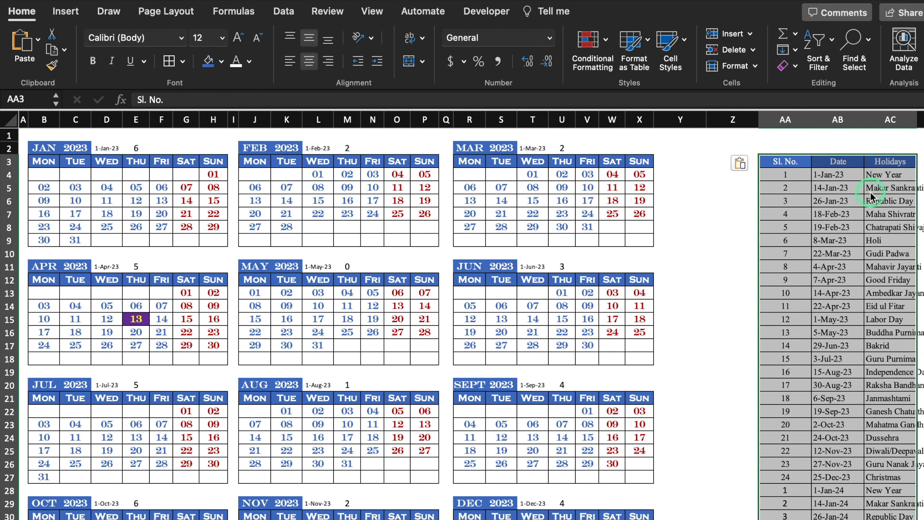
Fit columns AB and AC to the holiday table's contents and narrow column Z.
double_click(864, 120)
double_click(910, 120)
left_click(747, 331)
left_click_drag(758, 120, 723, 120)
left_click(800, 134)
key("alt+super+minus")
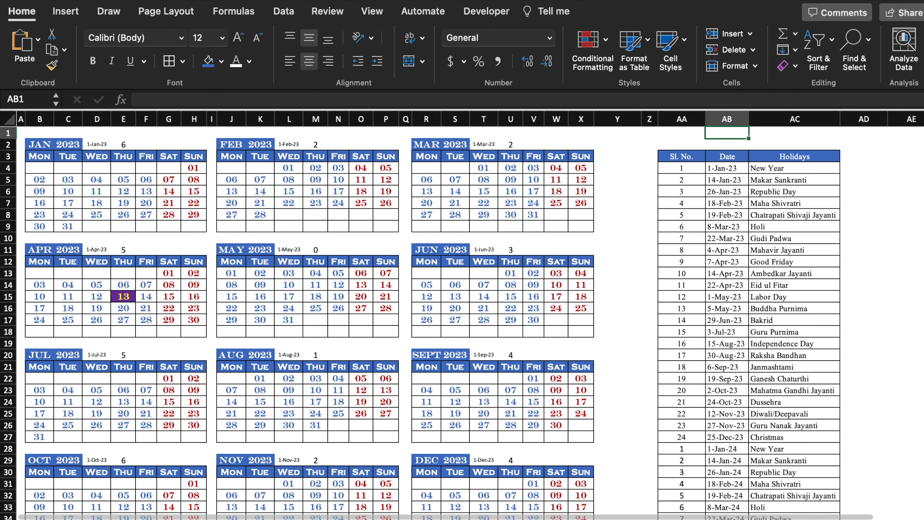
left_click(869, 378)
Start a new Classic conditional formatting rule for the calendar range from B4 to X36 that uses a formula to determine which cells to format.
left_click_drag(40, 168, 581, 436)
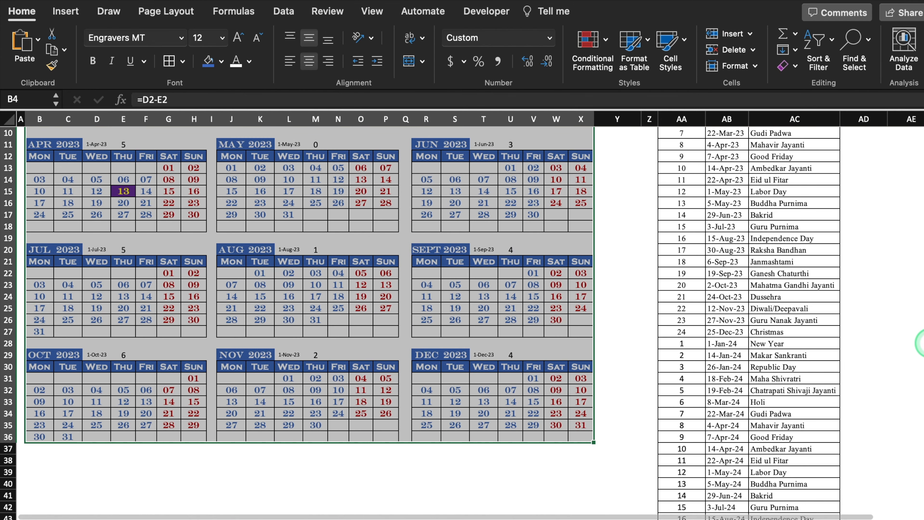
scroll(919, 338, "up", 5)
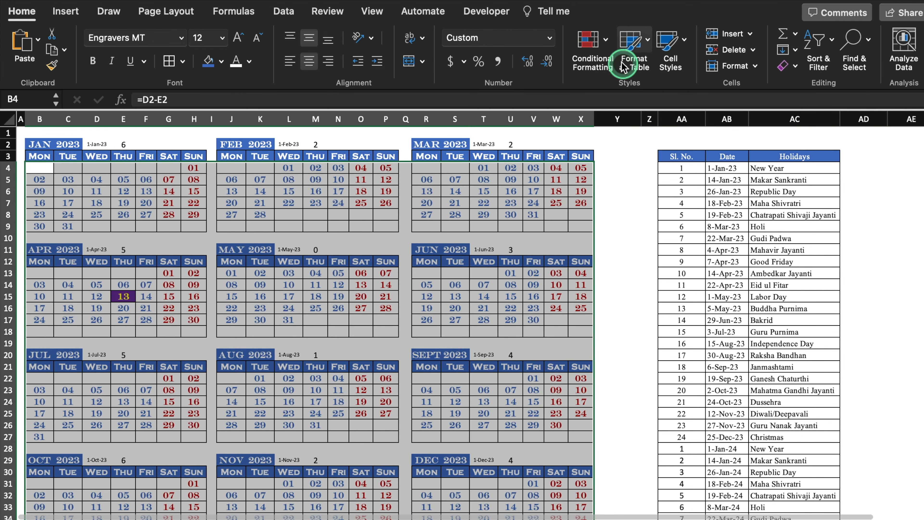
left_click(606, 40)
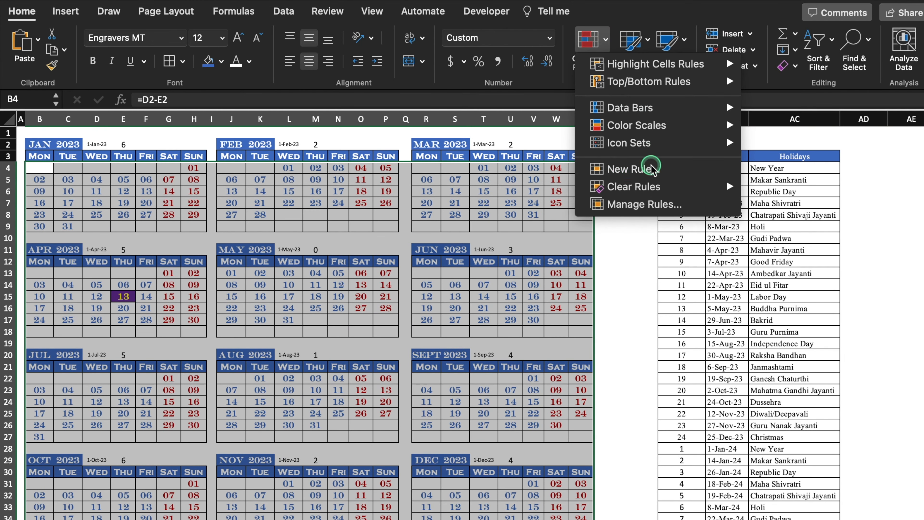
left_click(642, 169)
left_click(460, 122)
left_click(382, 177)
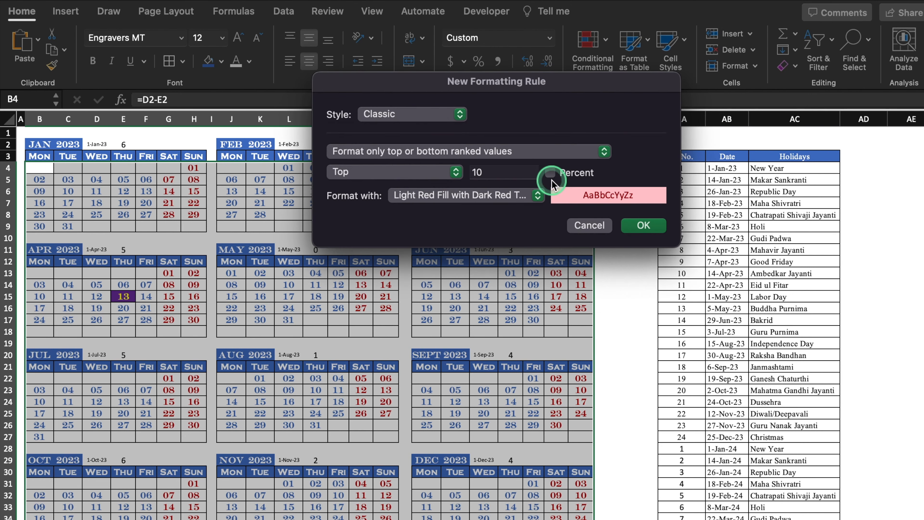
left_click(549, 152)
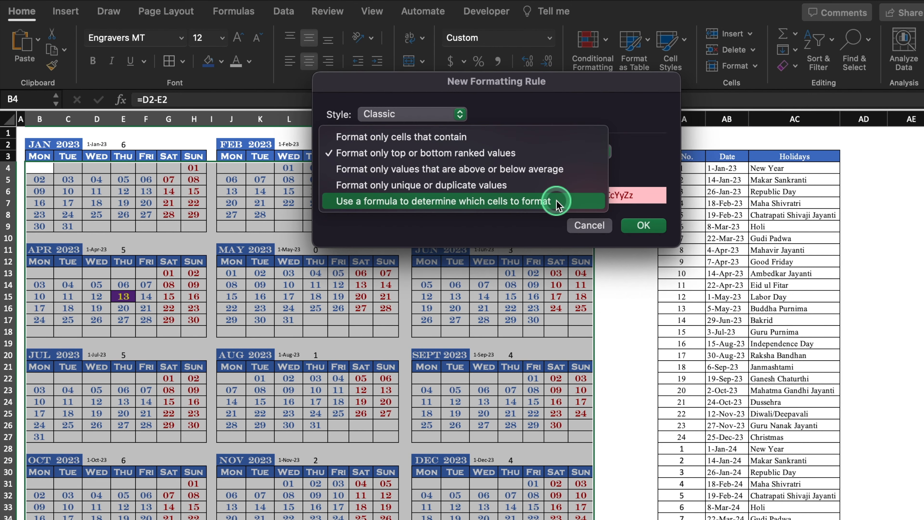
left_click(557, 202)
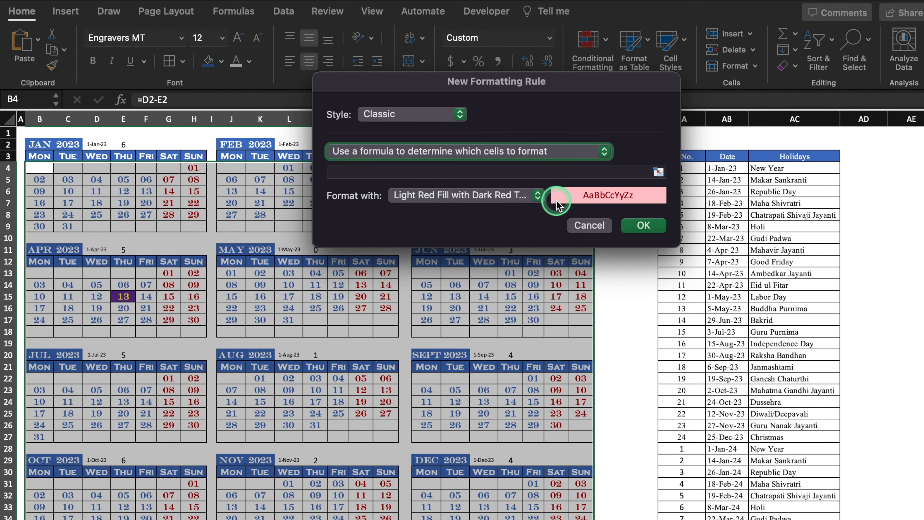
Enter =match(B4,$AB:$AB,0) as the holiday rule's formula, with B4 as a relative reference.
left_click(523, 172)
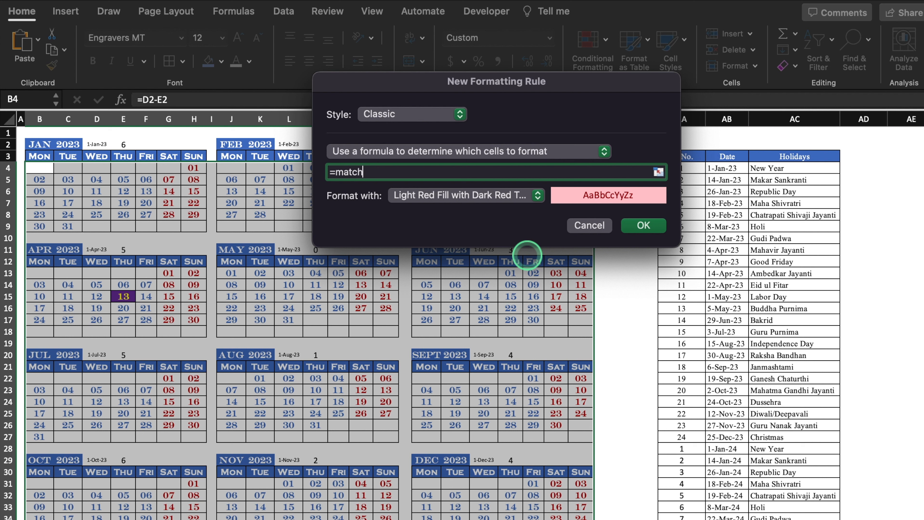
left_click(39, 168)
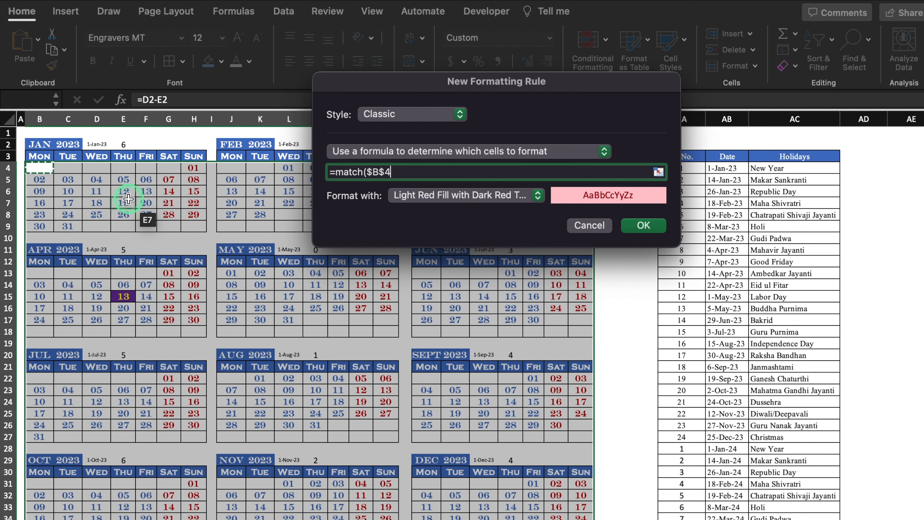
key("F4")
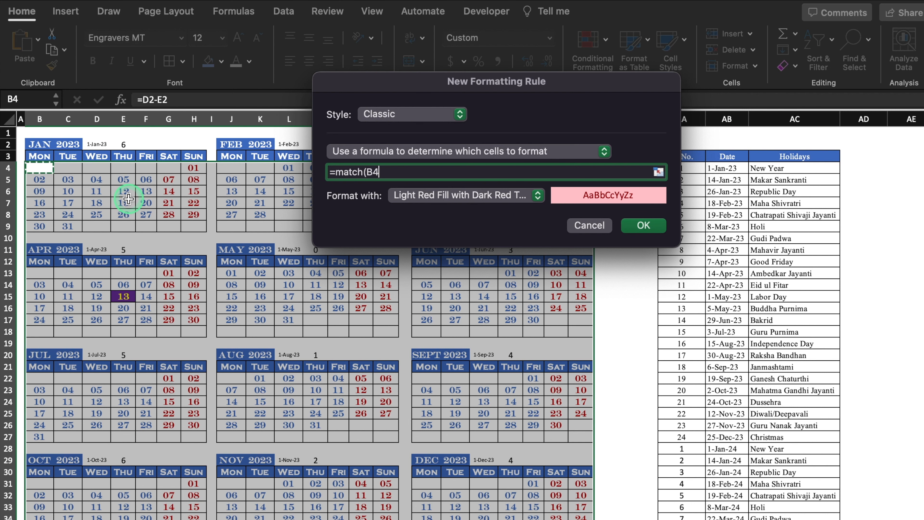
type(",")
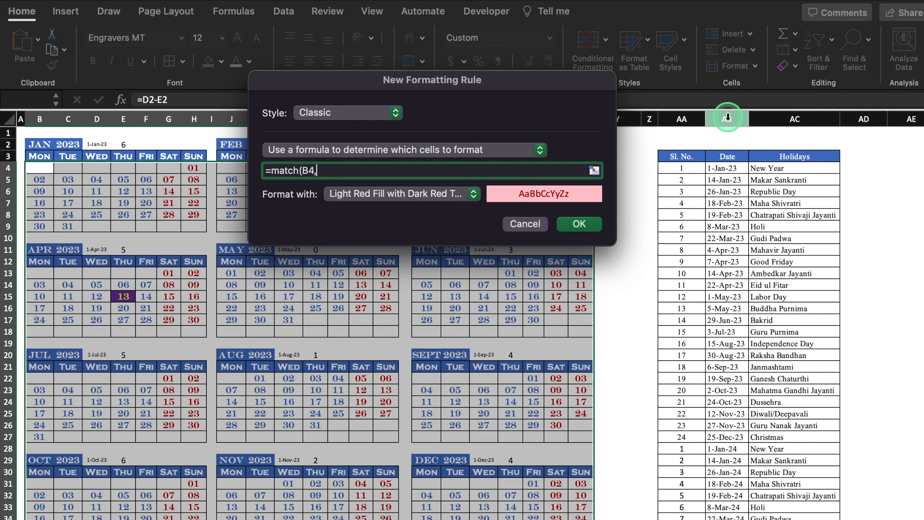
left_click(728, 117)
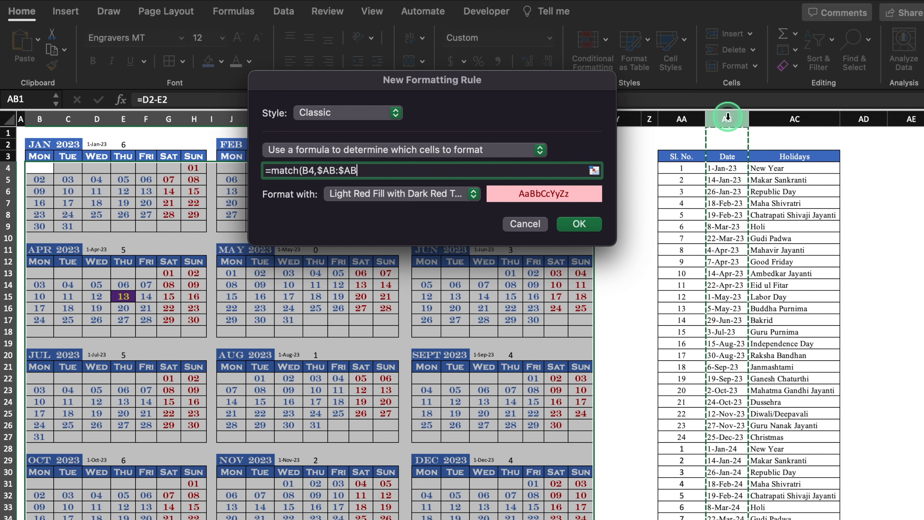
type(",0")
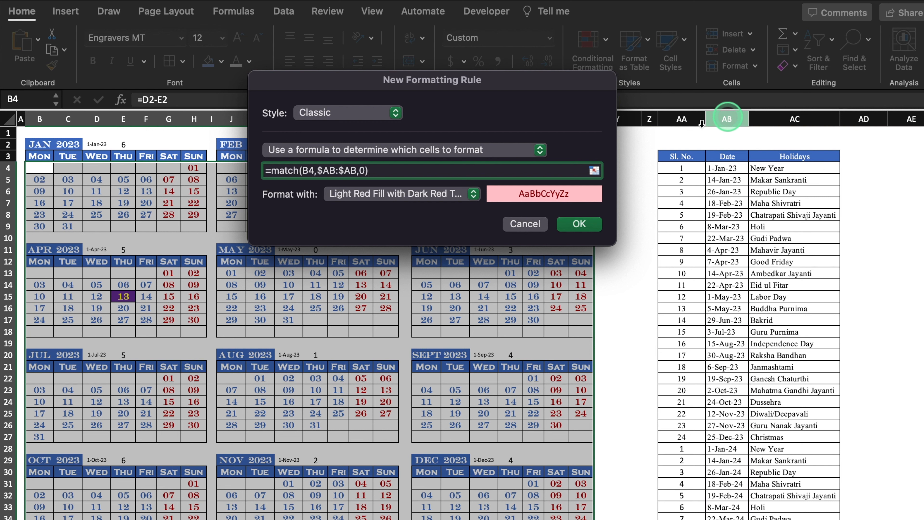
Give the holiday rule a custom format with a red background fill.
left_click(528, 194)
left_click(474, 198)
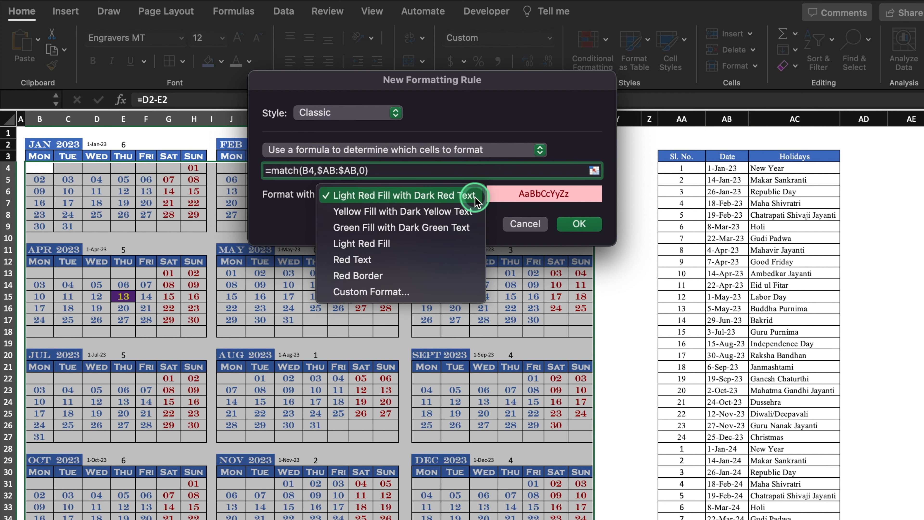
left_click(432, 290)
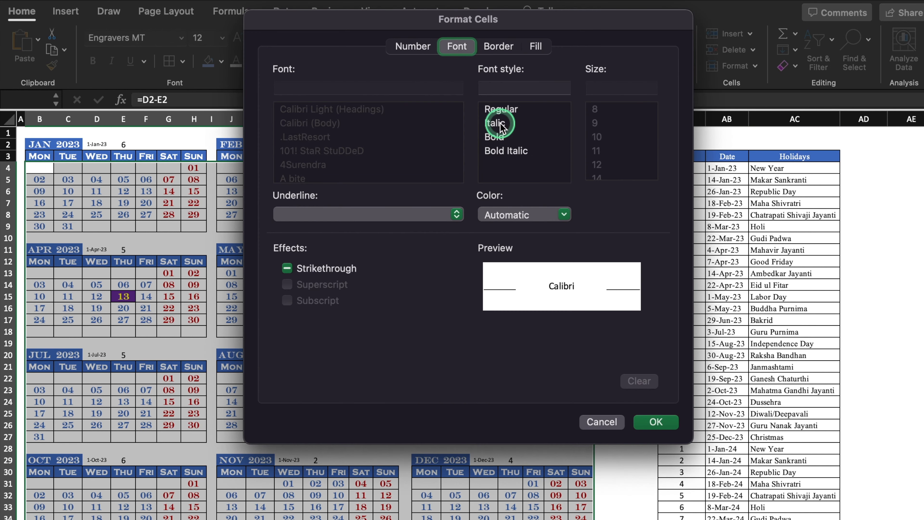
left_click(536, 46)
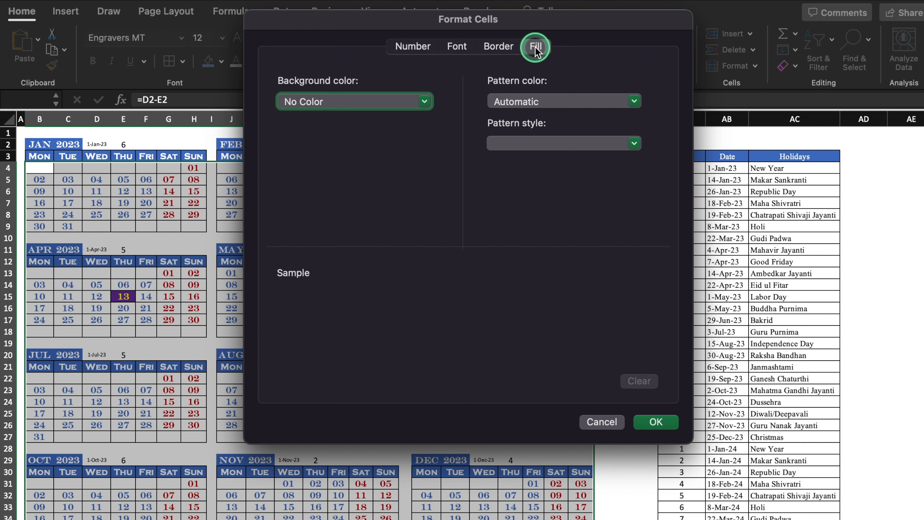
left_click(424, 102)
left_click(309, 263)
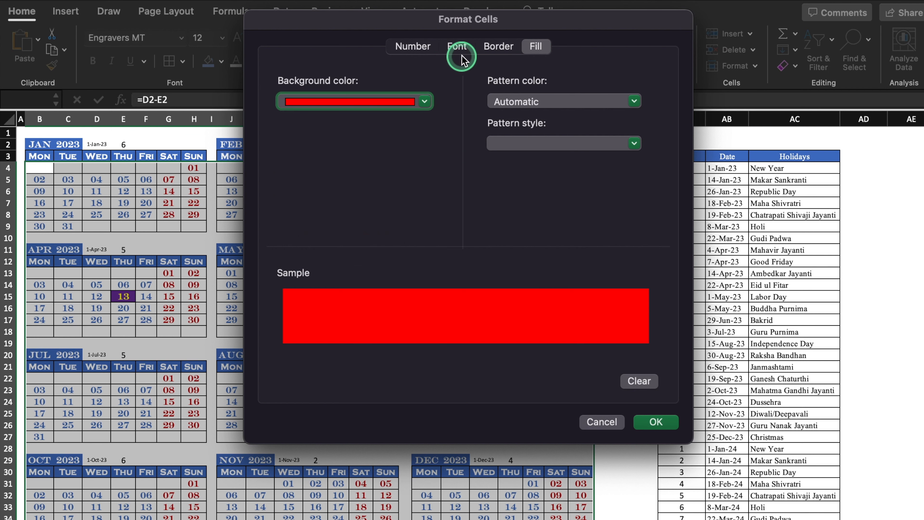
Set the holiday rule's font color to yellow and apply the rule to the calendar.
left_click(459, 47)
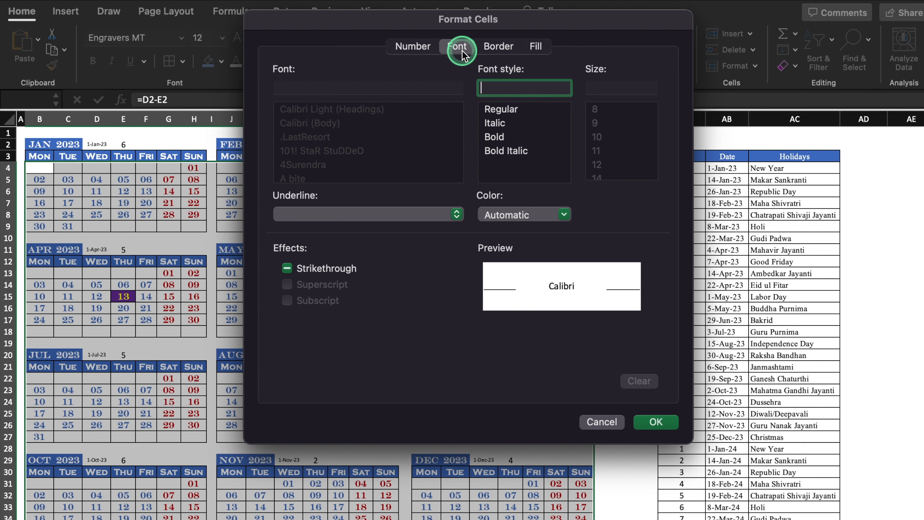
left_click(562, 213)
left_click(532, 379)
left_click(654, 421)
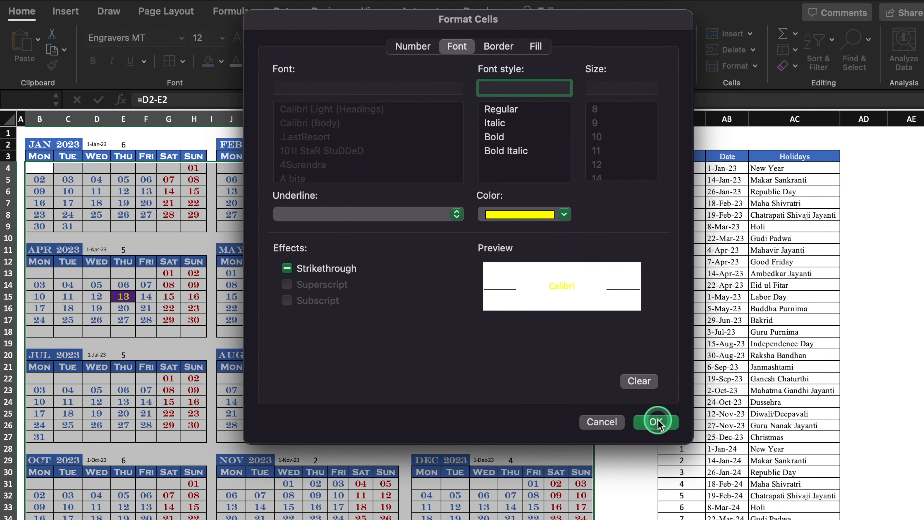
left_click(593, 222)
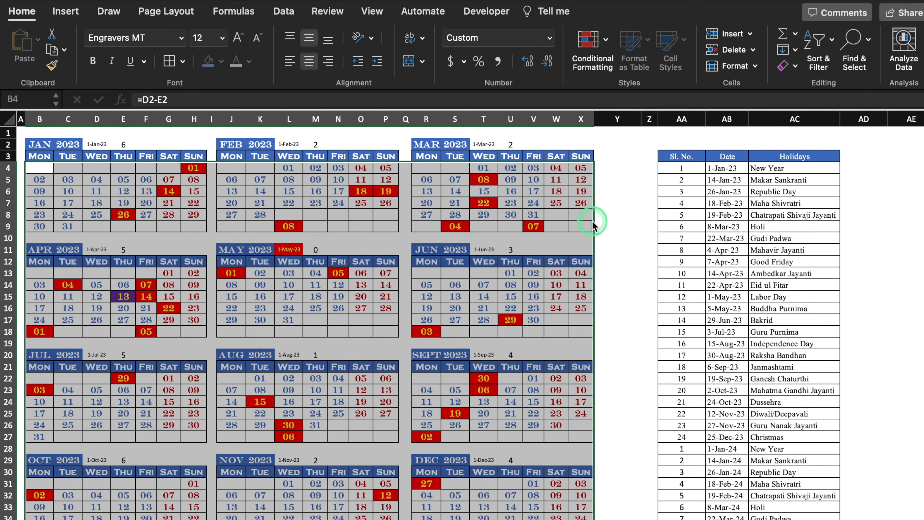
left_click(621, 266)
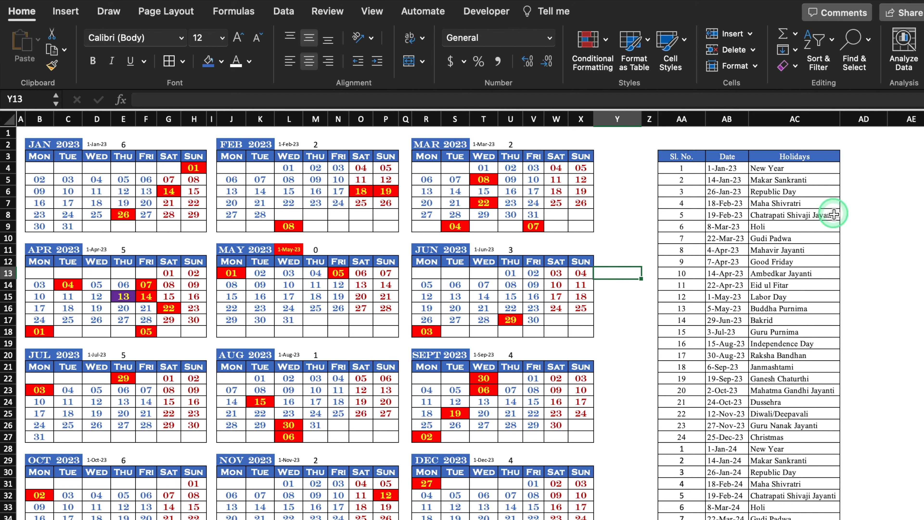
Make row 1 much taller and merge B1:Q1 into a single centred banner cell.
left_click(7, 133)
left_click_drag(7, 138, 4, 189)
left_click(41, 150)
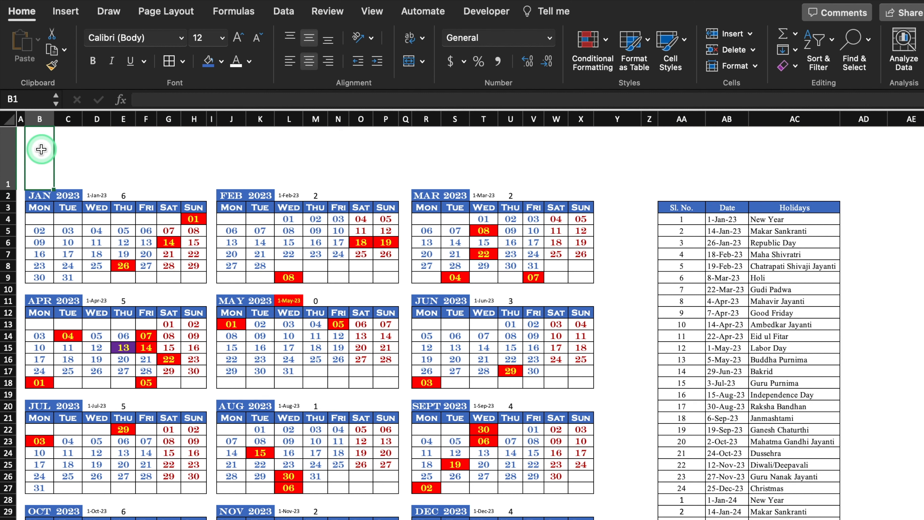
left_click_drag(49, 149, 407, 152)
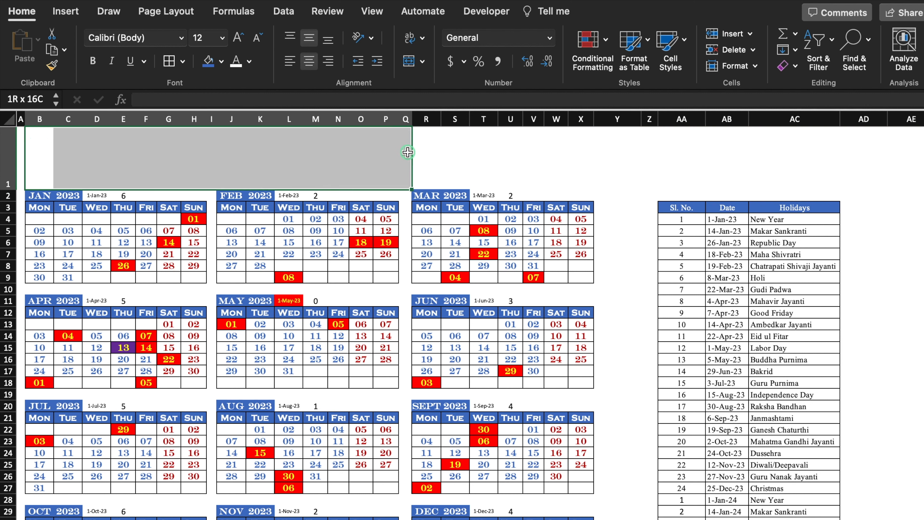
left_click(409, 61)
Fill the merged B1 banner with dark blue and set its font color to yellow.
left_click(221, 62)
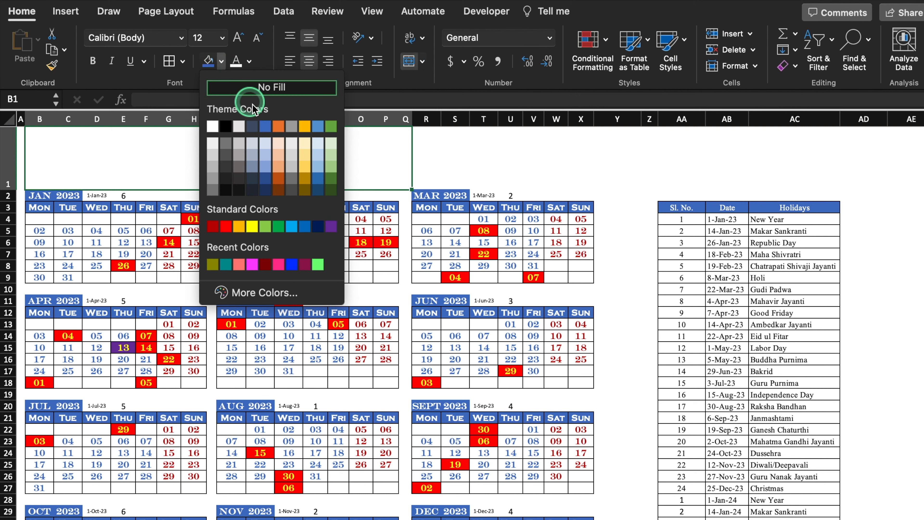
left_click(263, 190)
left_click(249, 61)
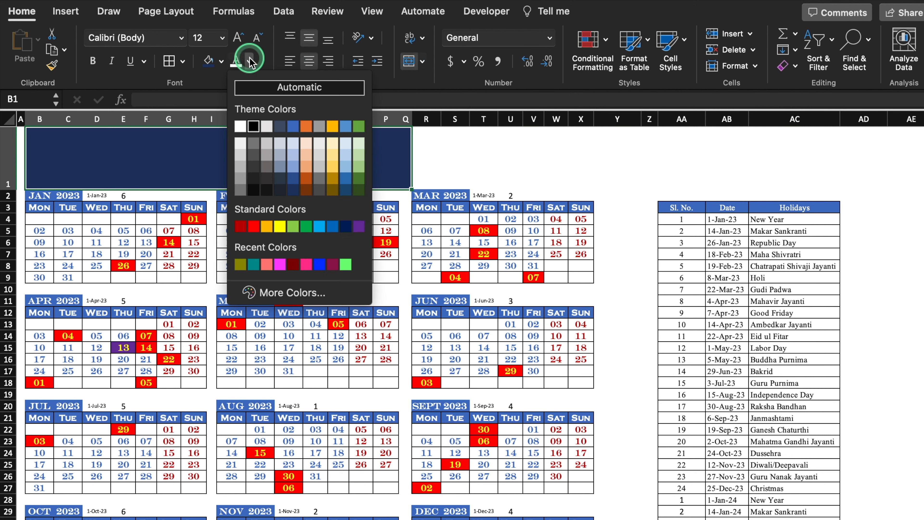
left_click(279, 228)
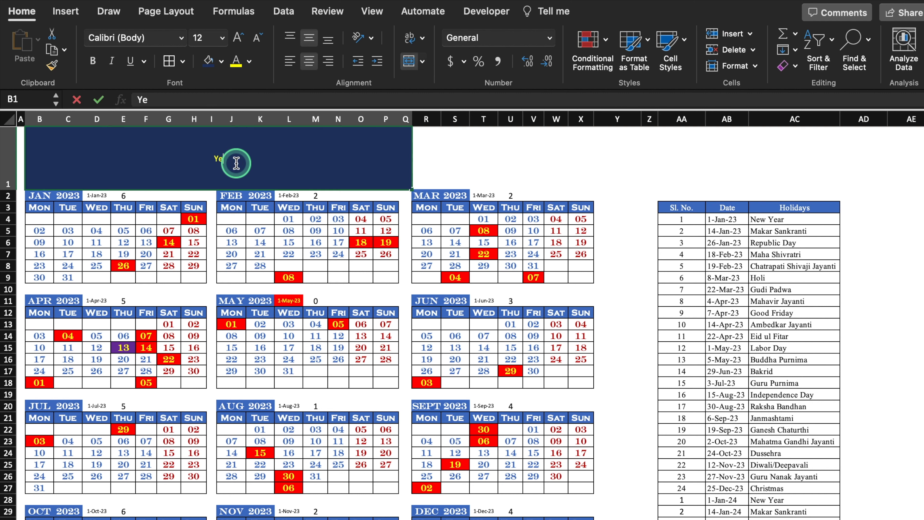
Enter the title Yearly Calendar in the B1 banner and format it in 36-point Engravers MT.
type("Yearly Calendar")
left_click(556, 138)
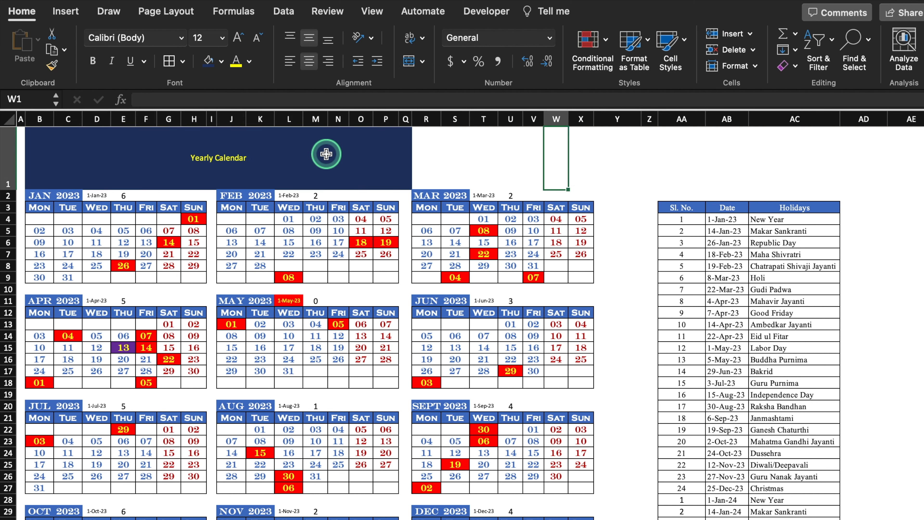
left_click(324, 155)
left_click(237, 38)
left_click(237, 37)
left_click(237, 37)
left_click(236, 37)
left_click(236, 37)
left_click(191, 42)
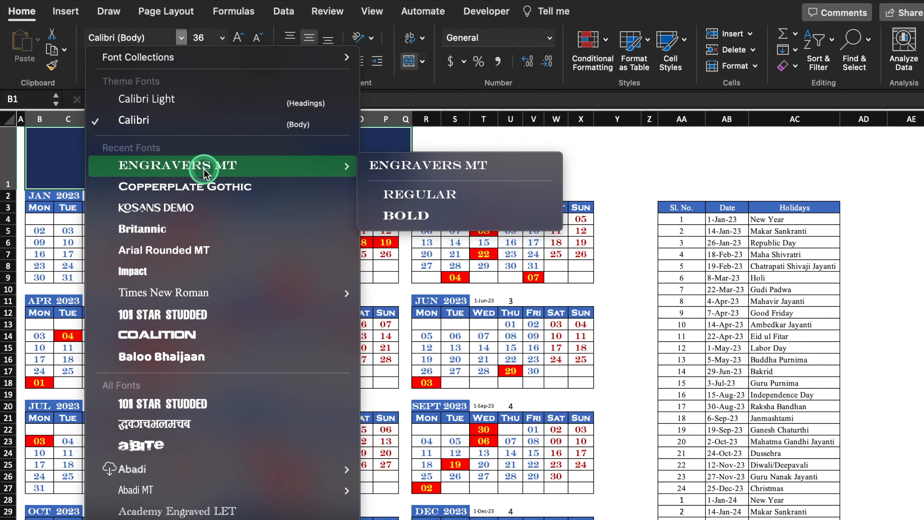
left_click(205, 170)
Merge R1:X1 into one cell and give it the same dark blue fill and yellow font as the title banner.
left_click_drag(427, 153, 573, 160)
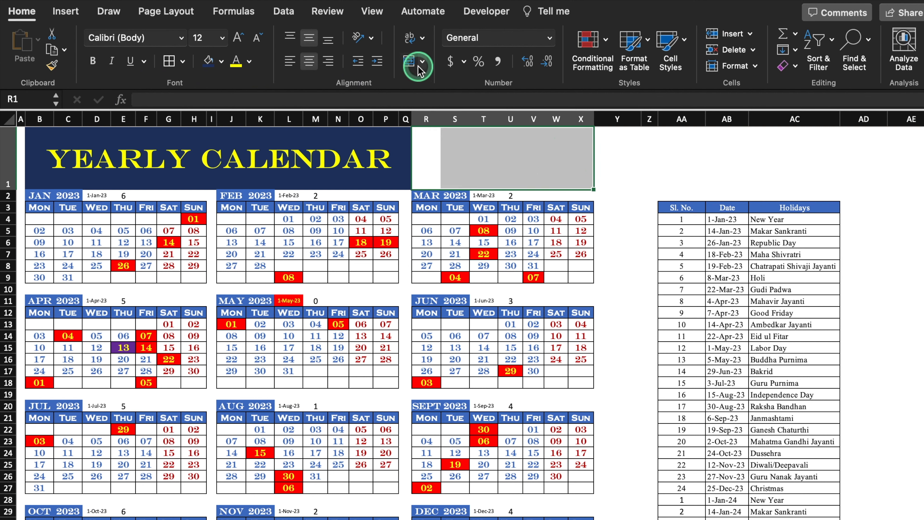
left_click(410, 62)
left_click(207, 60)
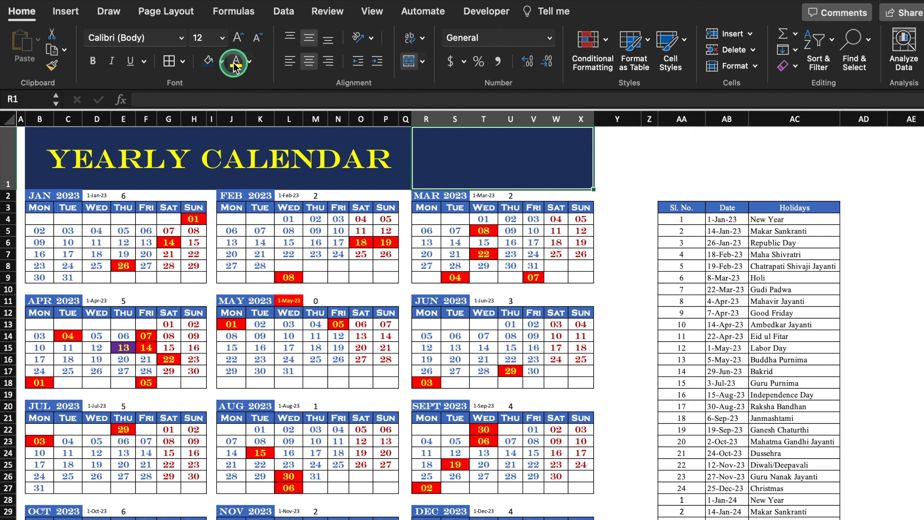
Enter 2023 in the merged R1 cell and format it in 48-point Copperplate Gothic.
double_click(493, 159)
type("2023")
left_click(711, 136)
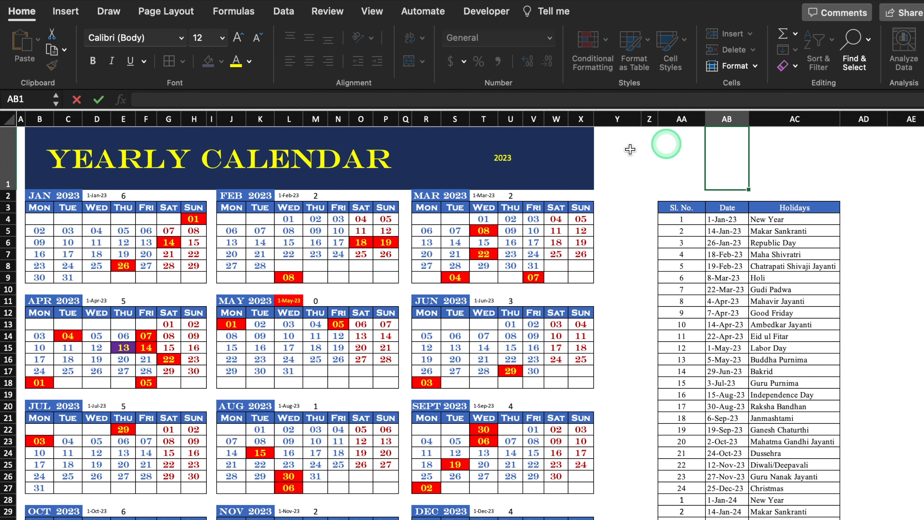
left_click(541, 149)
left_click(238, 38)
left_click(238, 38)
left_click(238, 37)
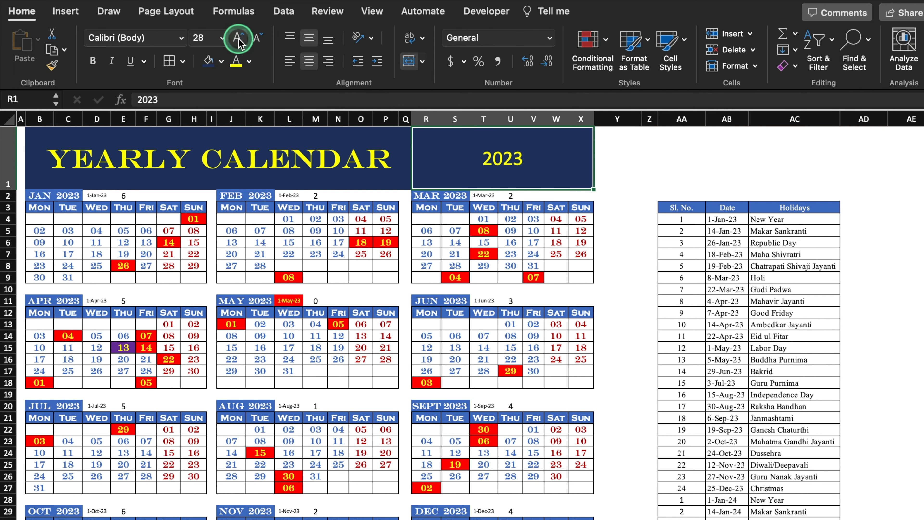
left_click(238, 38)
left_click(238, 38)
left_click(181, 38)
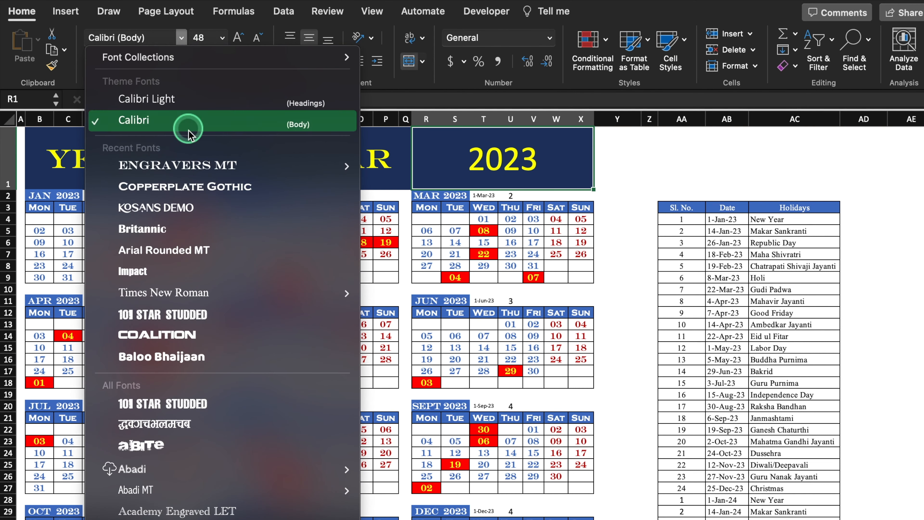
left_click(201, 189)
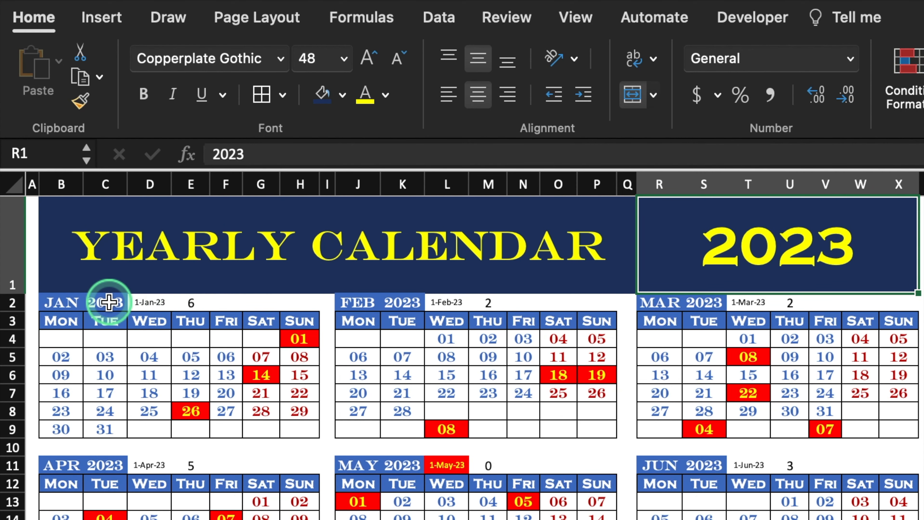
Link the year cells in the January, February and March headers to the banner year with =R1.
left_click(109, 302)
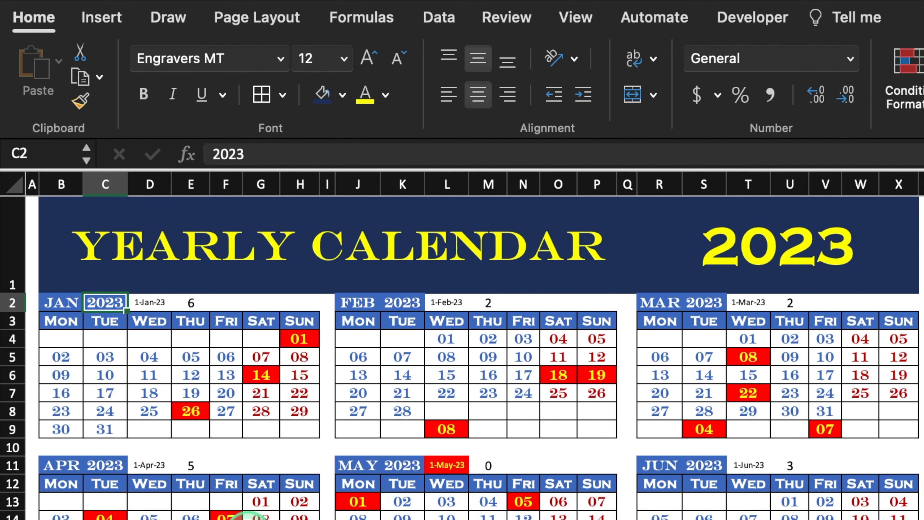
type("=")
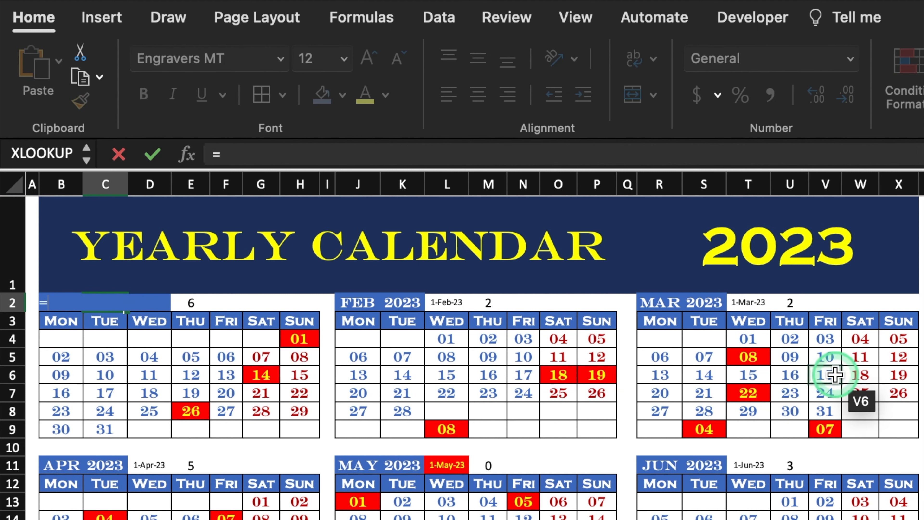
left_click(757, 244)
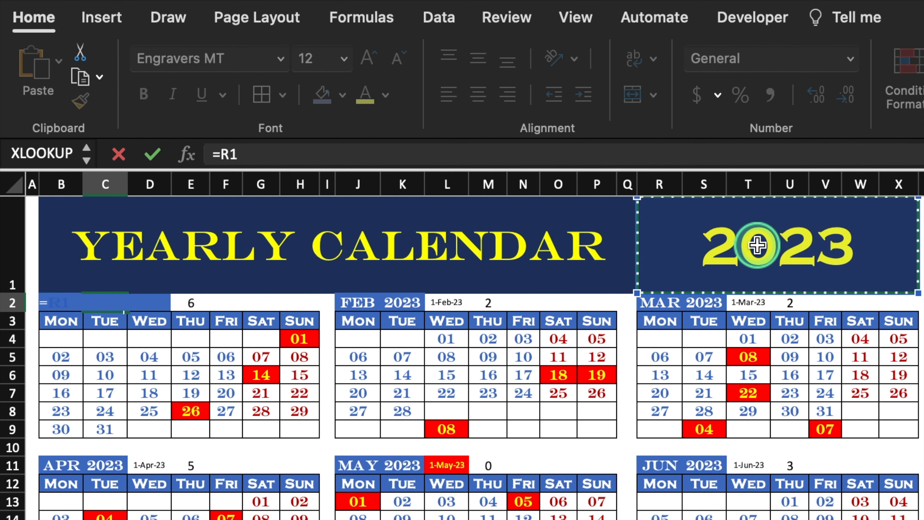
key("Return")
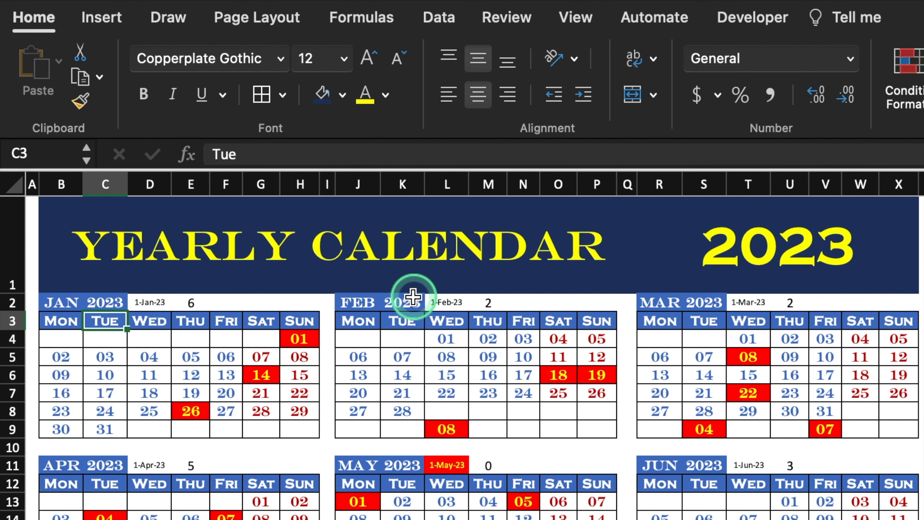
left_click(400, 302)
type("=")
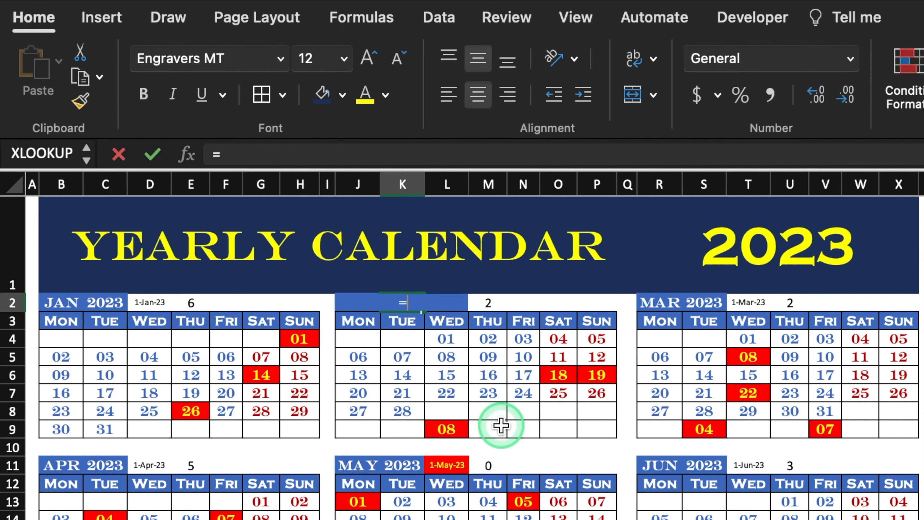
left_click(774, 245)
key("Return")
left_click(704, 302)
type("=")
left_click(504, 162)
key("Return")
Link the year cells in the June, May and April headers to the banner year in R1.
left_click(453, 300)
type("=")
left_click(494, 144)
key("Return")
left_click(259, 298)
type("=")
left_click(491, 160)
key("Return")
left_click(67, 300)
left_click(503, 171)
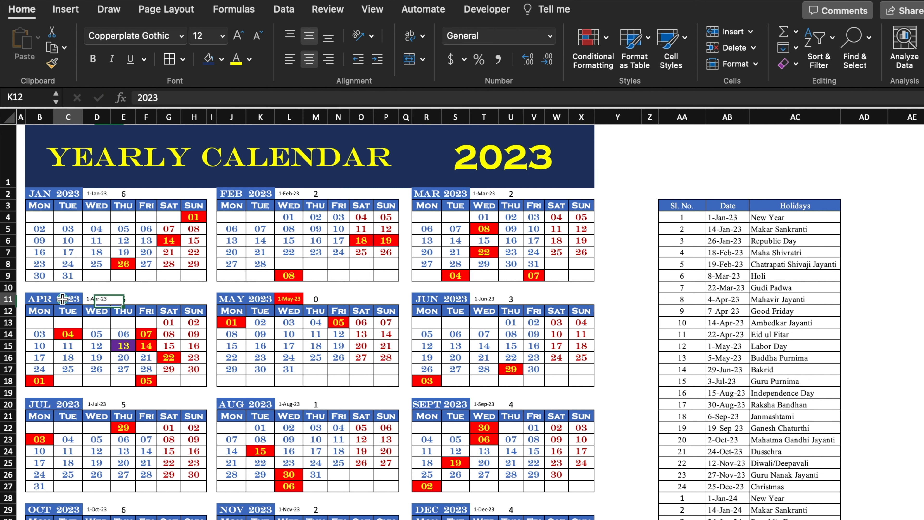
left_click(67, 298)
type("=")
left_click(503, 160)
key("Return")
Link the year cells in the July, August and September headers to the banner year in R1.
left_click(68, 403)
type("=")
left_click(503, 160)
key("Return")
left_click(258, 401)
type("=")
left_click(538, 142)
key("Return")
left_click(456, 404)
type("=")
left_click(540, 144)
key("Return")
Link the year cells in the December, November and October headers to the banner year in R1.
left_click(457, 508)
type("=")
left_click(503, 157)
key("Return")
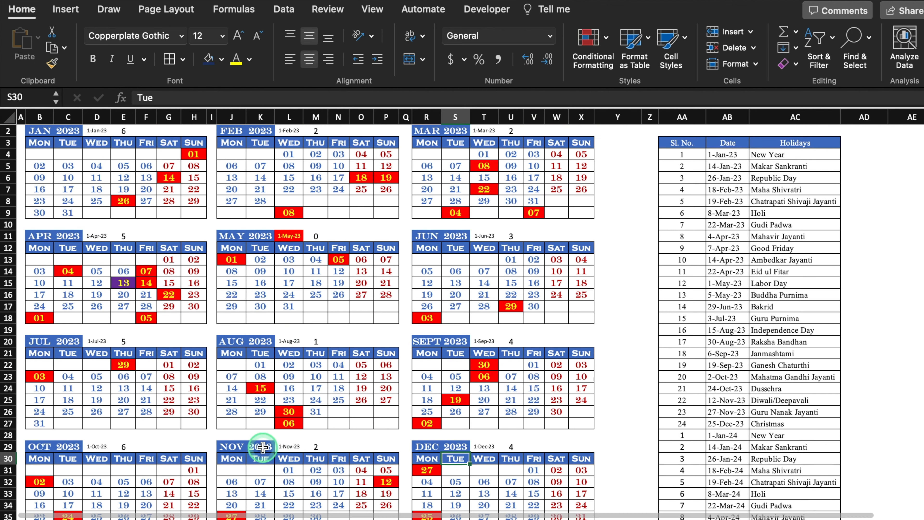
left_click(260, 509)
type("=")
left_click(546, 161)
key("Return")
left_click(68, 508)
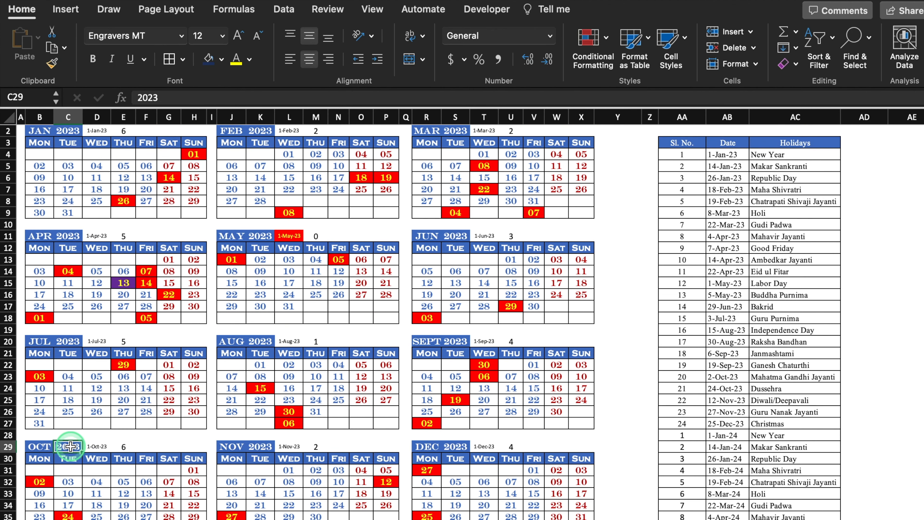
type("=")
left_click(549, 166)
key("Return")
scroll(921, 320, "up", 2)
left_click(922, 322)
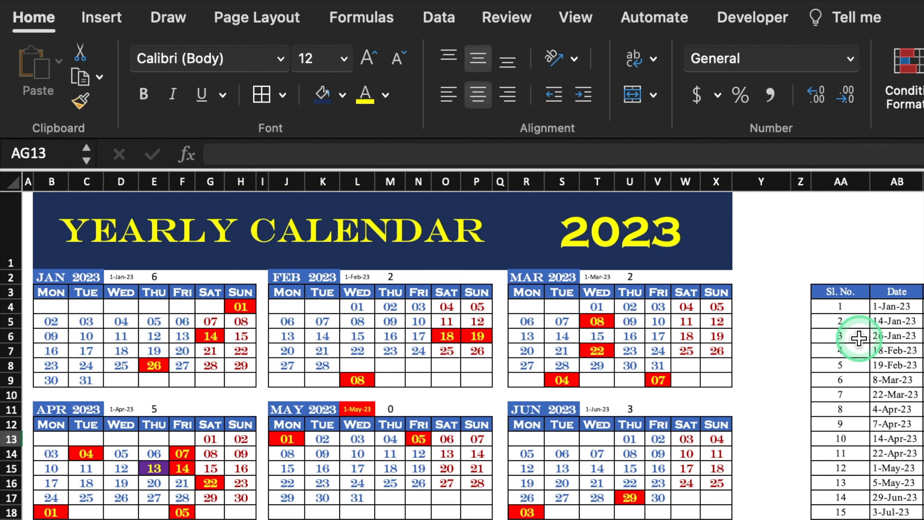
Change the banner year in R1 to 2024 to test the linked month headers.
left_click(618, 255)
left_click(334, 150)
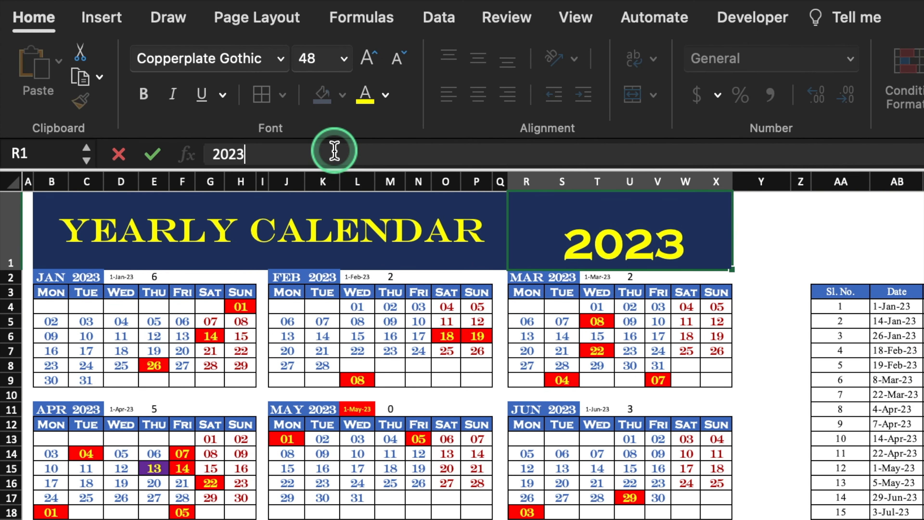
key("BackSpace")
type("4")
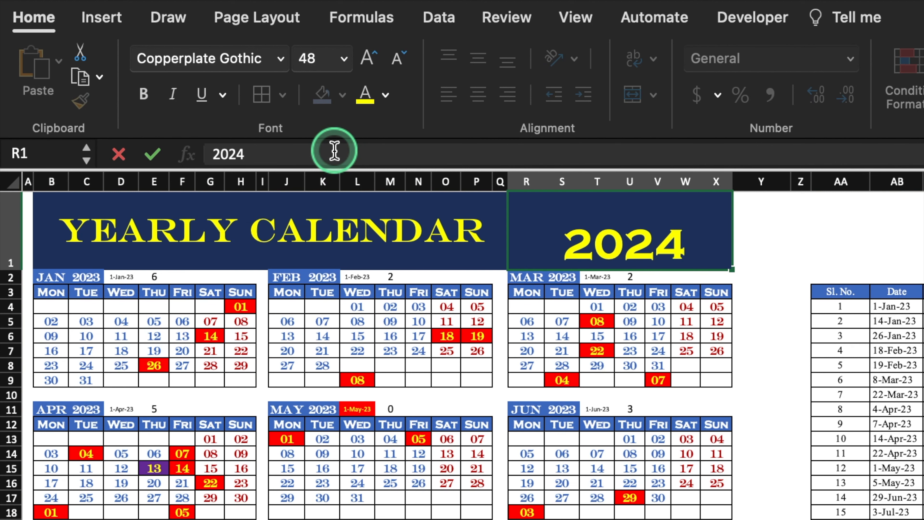
key("Return")
key("Up")
Change the banner year in R1 to 5050 as a further test of the calendar.
left_click(452, 157)
key("BackSpace")
key("BackSpace")
key("BackSpace")
key("BackSpace")
type("5050")
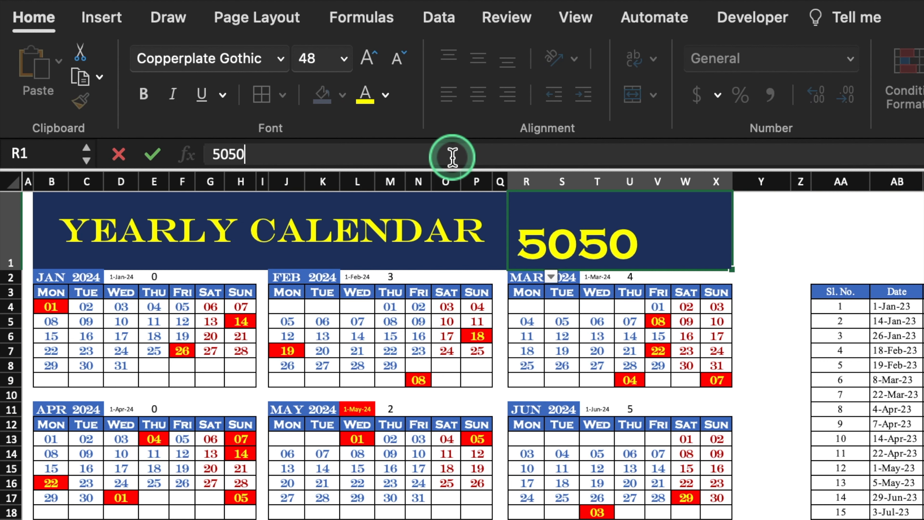
left_click(142, 410)
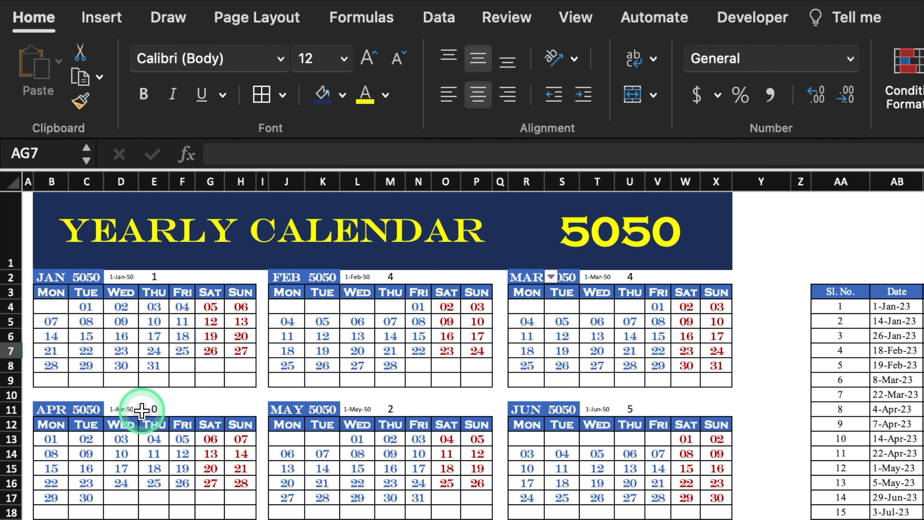
Hide the January helper values by filling D2:H2 with black.
left_click_drag(120, 277, 239, 279)
left_click(341, 95)
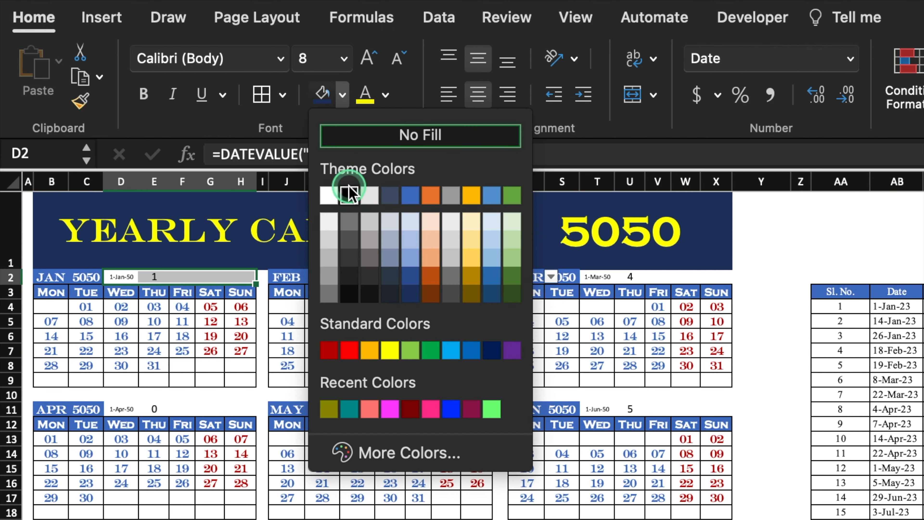
left_click(348, 193)
Fill spacer columns I and Q below the banner and the February helper cells L2:P2 with black.
left_click_drag(261, 277, 262, 519)
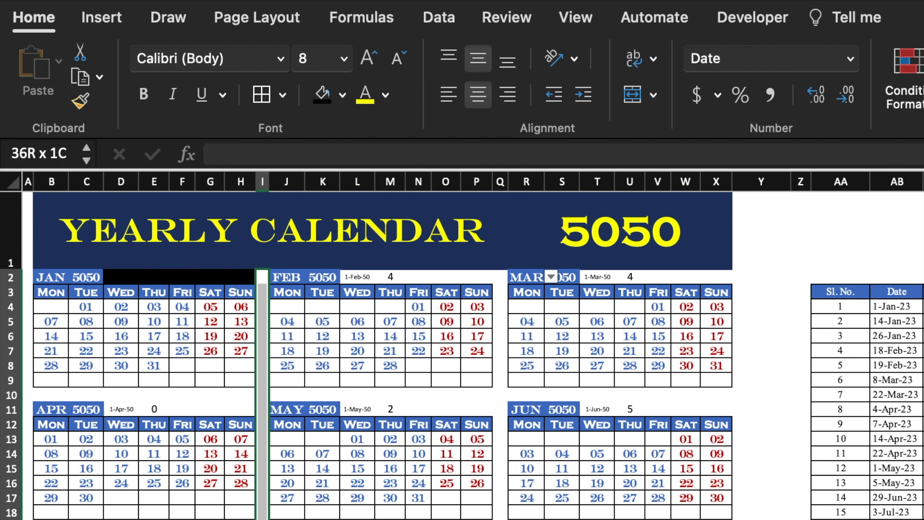
left_click(322, 95)
left_click_drag(499, 278, 500, 518)
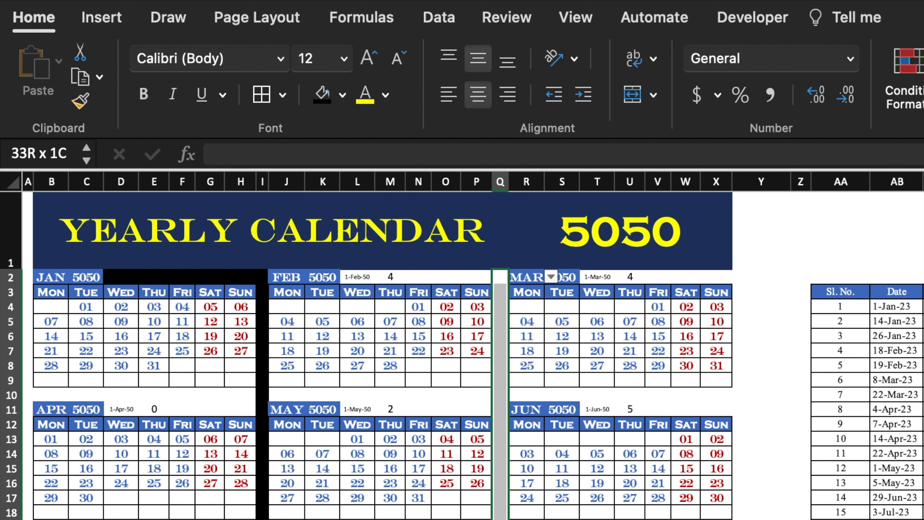
left_click(323, 96)
left_click_drag(357, 277, 476, 276)
left_click(323, 95)
left_click_drag(597, 277, 716, 287)
left_click(323, 96)
key("super+z")
Fill the March, June and September helper cells T2:X2, T11:X11 and T20:X20 with black.
left_click_drag(605, 276, 715, 277)
left_click(323, 95)
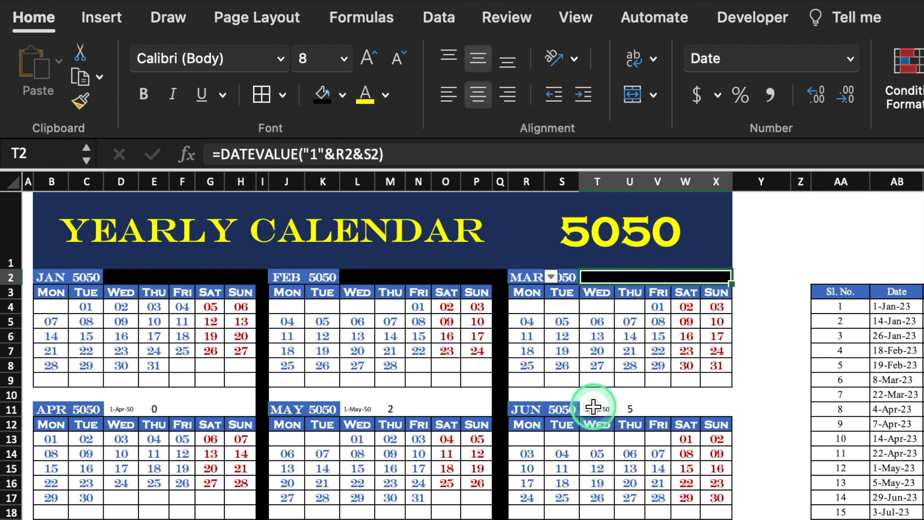
left_click_drag(597, 408, 716, 409)
left_click(323, 95)
left_click_drag(597, 519, 716, 519)
left_click(324, 94)
Fill the August, April and May helper cells L20:P20, D11:H11 and L11:P11 with black.
left_click_drag(358, 519, 476, 519)
left_click(322, 95)
left_click_drag(121, 409, 240, 408)
left_click(323, 95)
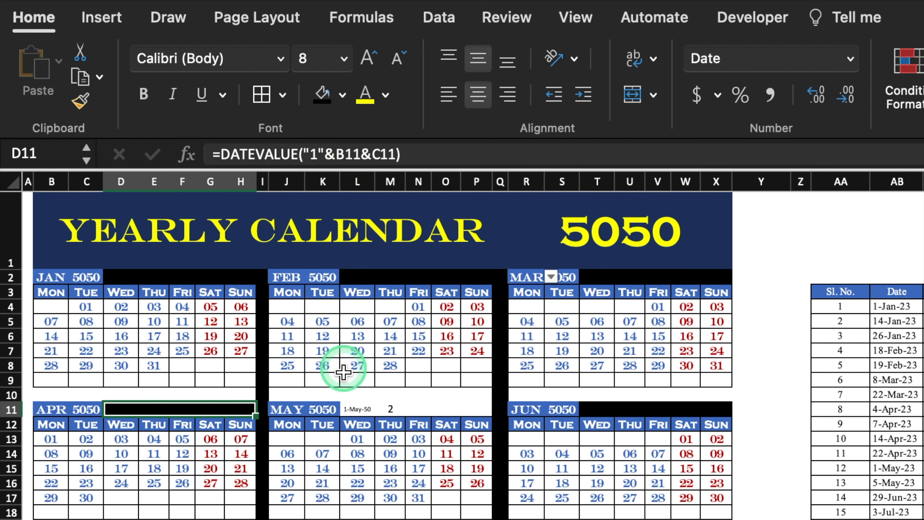
left_click_drag(358, 409, 476, 408)
left_click(322, 95)
Fill the July, October, November and December helper cells and column Y alongside the calendar with black.
left_click_drag(121, 519, 240, 519)
left_click(322, 95)
left_click(321, 96)
left_click_drag(357, 519, 476, 519)
left_click(323, 96)
left_click_drag(597, 519, 715, 519)
left_click(323, 95)
left_click_drag(760, 213, 761, 519)
left_click(322, 95)
Hide columns AA to AC containing the holiday list.
left_click(842, 180)
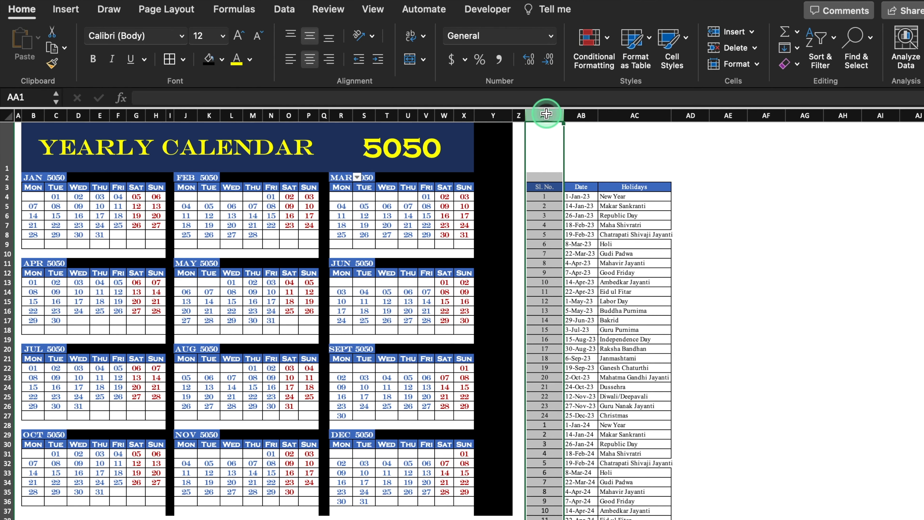
left_click_drag(546, 113, 633, 114)
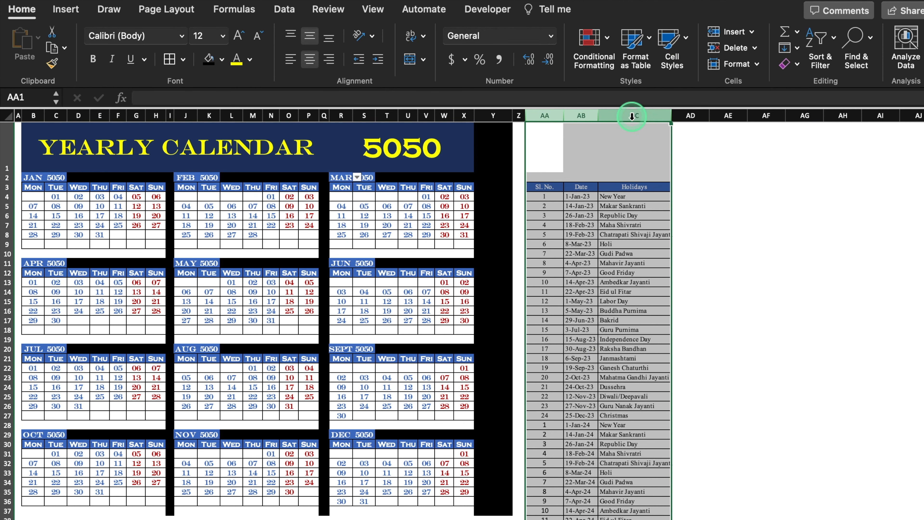
right_click(633, 115)
left_click(685, 290)
Fill spacer rows 10, 19, 28 and 37 and column A alongside the calendar with black.
left_click_drag(25, 253, 471, 253)
left_click(214, 59)
left_click_drag(57, 340, 471, 339)
left_click(214, 60)
left_click_drag(31, 425, 491, 425)
left_click(215, 60)
left_click_drag(29, 510, 470, 510)
left_click(215, 60)
left_click_drag(18, 127, 18, 510)
left_click(215, 60)
Set the banner year in R1 to 2023.
left_click(415, 143)
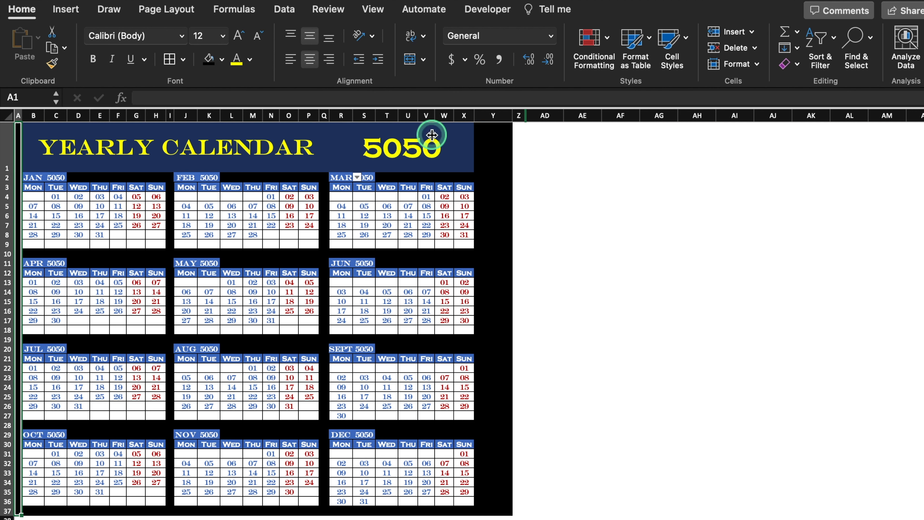
type("2023")
left_click(604, 271)
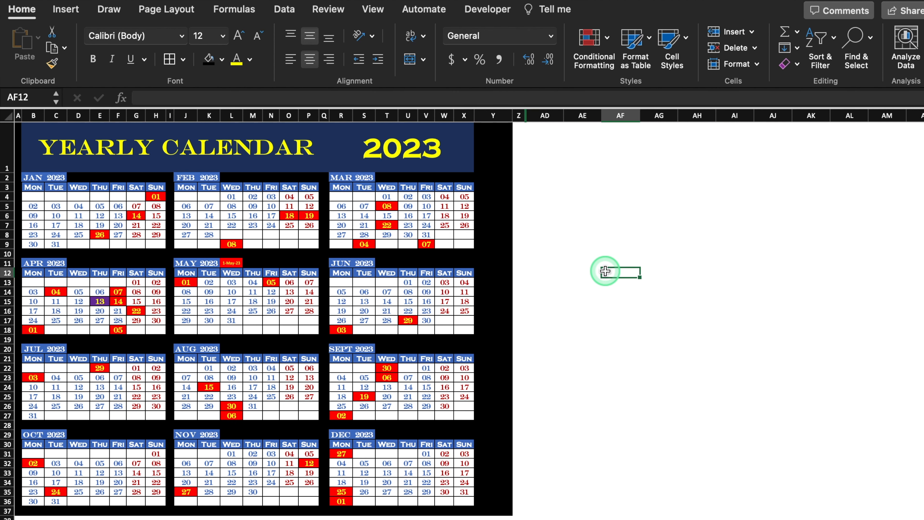